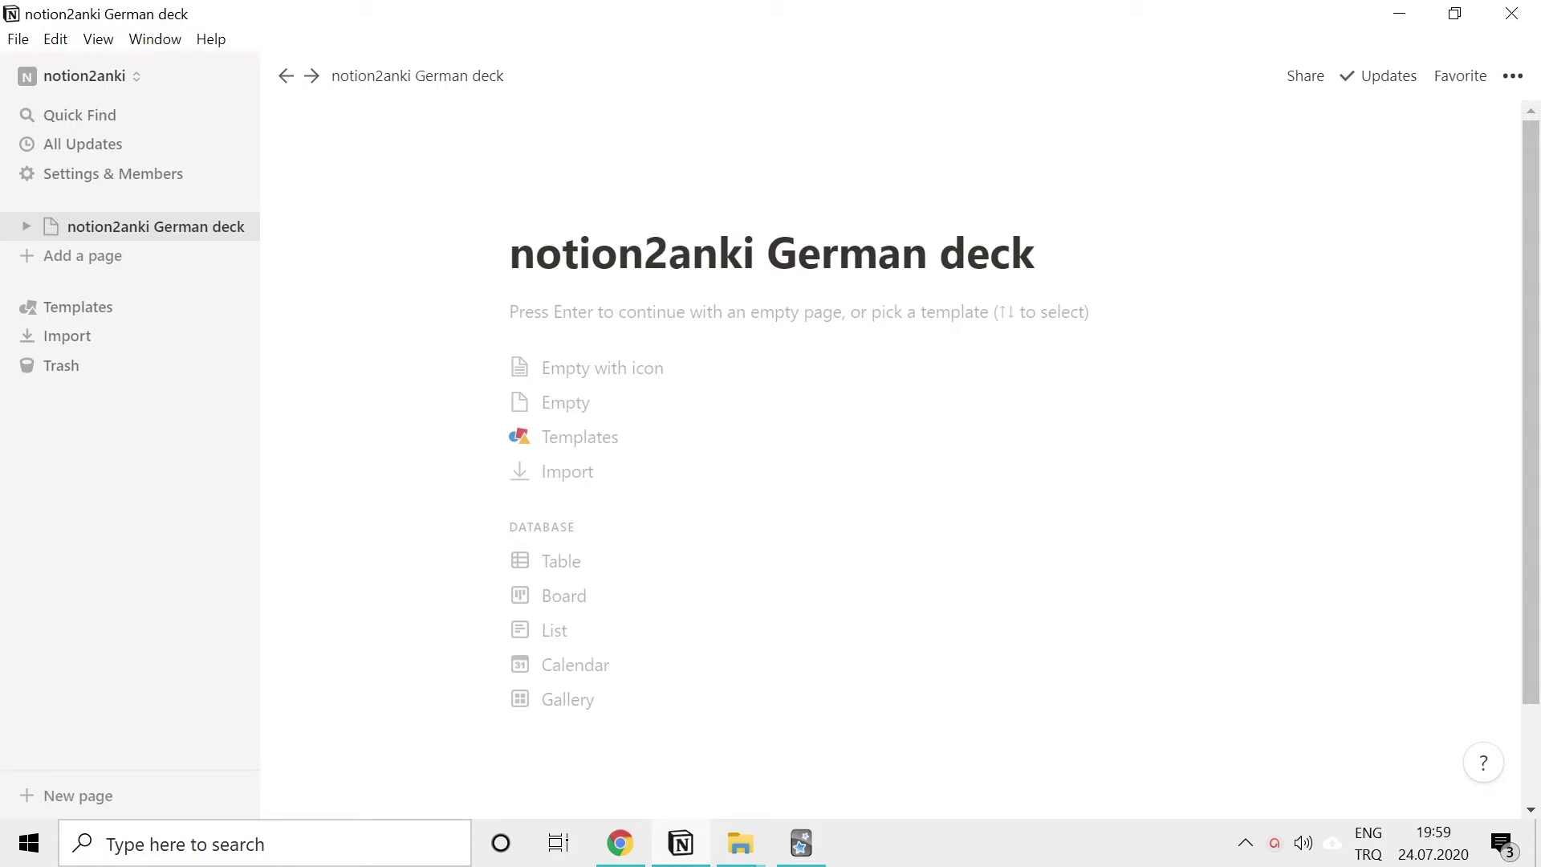
Step: Create a 'car' toggle containing the line 'das Auto, -s'
key(Return)
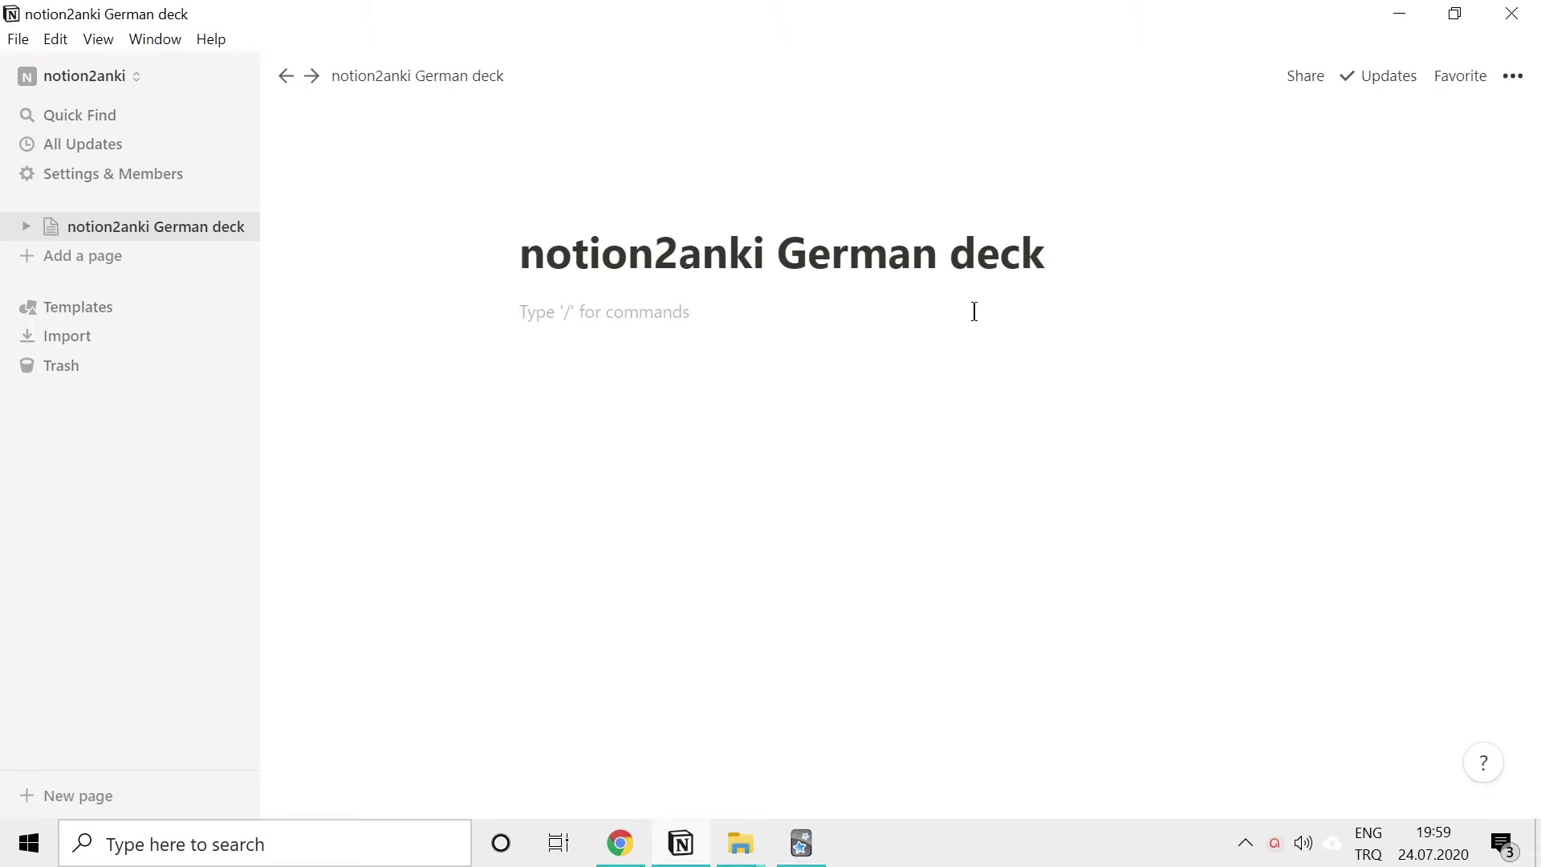
text(/)
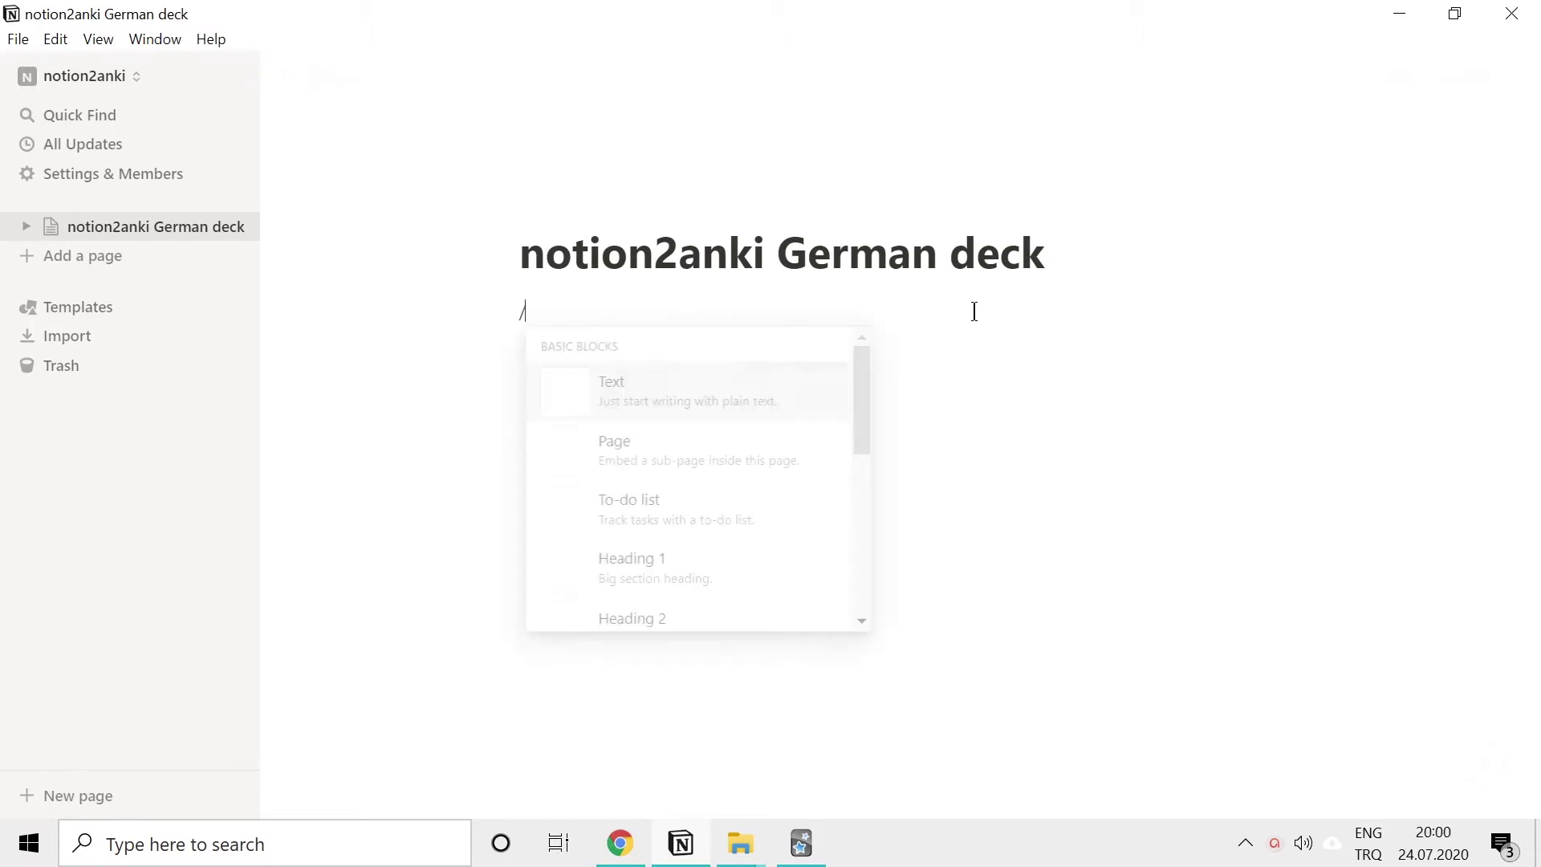
text(toggle)
key(Return)
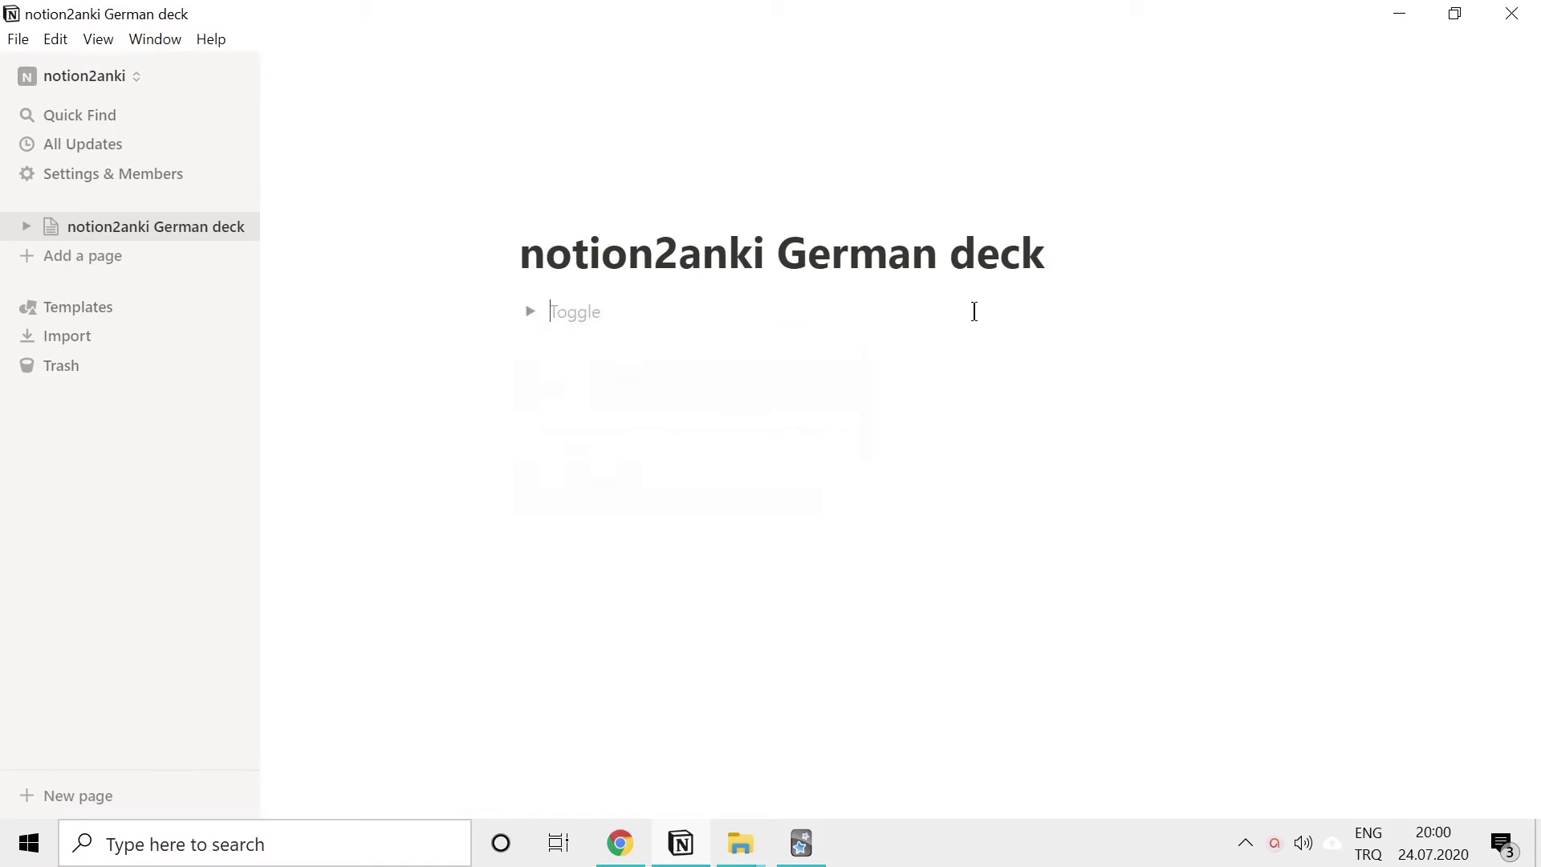
key(BackSpace)
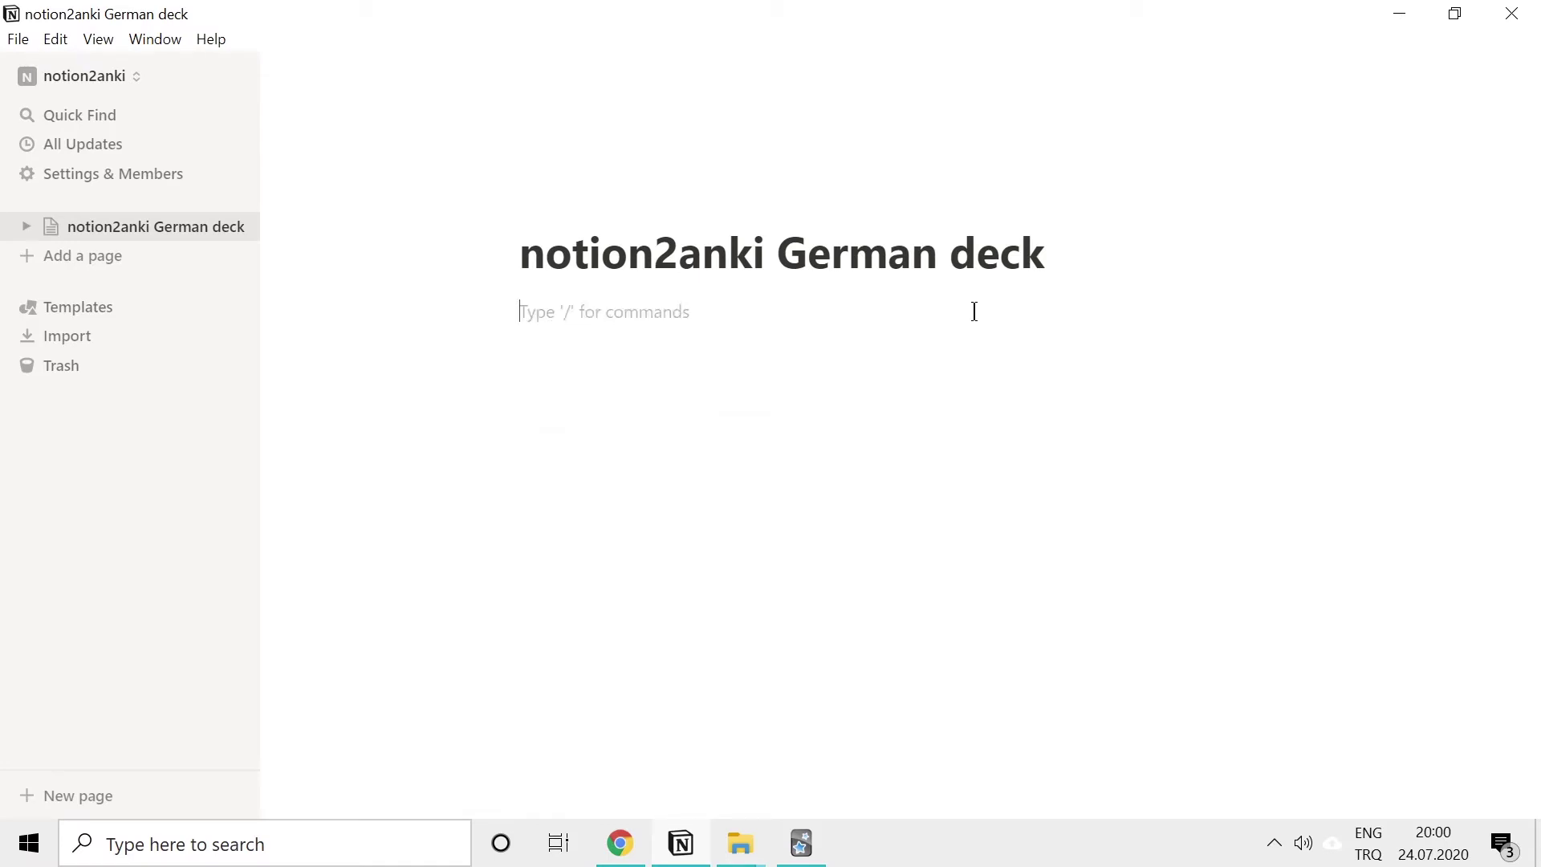
text(>)
key(space)
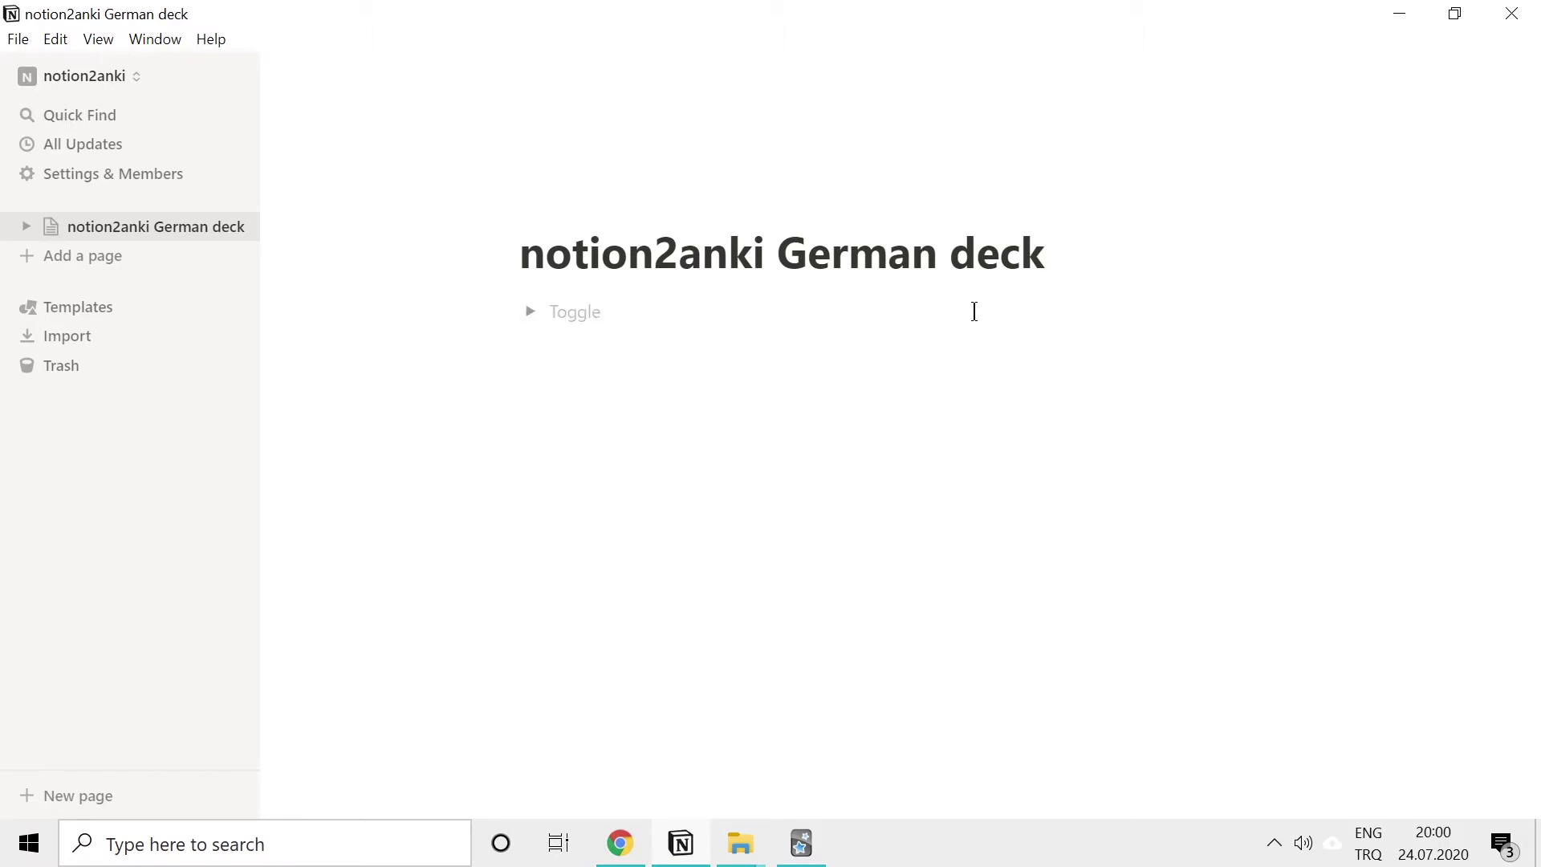
text(car)
click(529, 311)
click(590, 345)
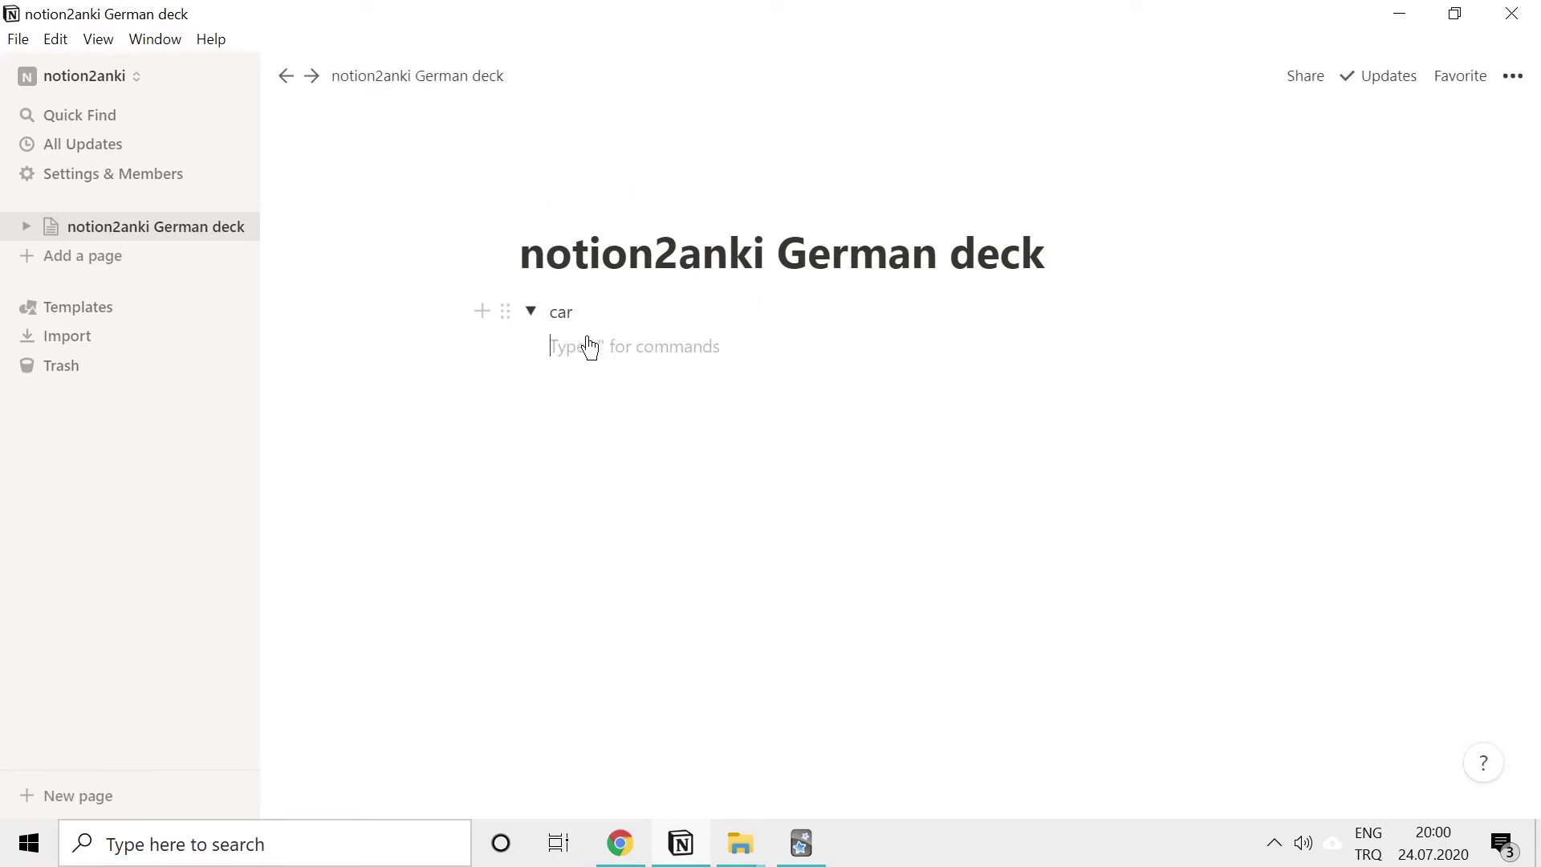
text(das Aut)
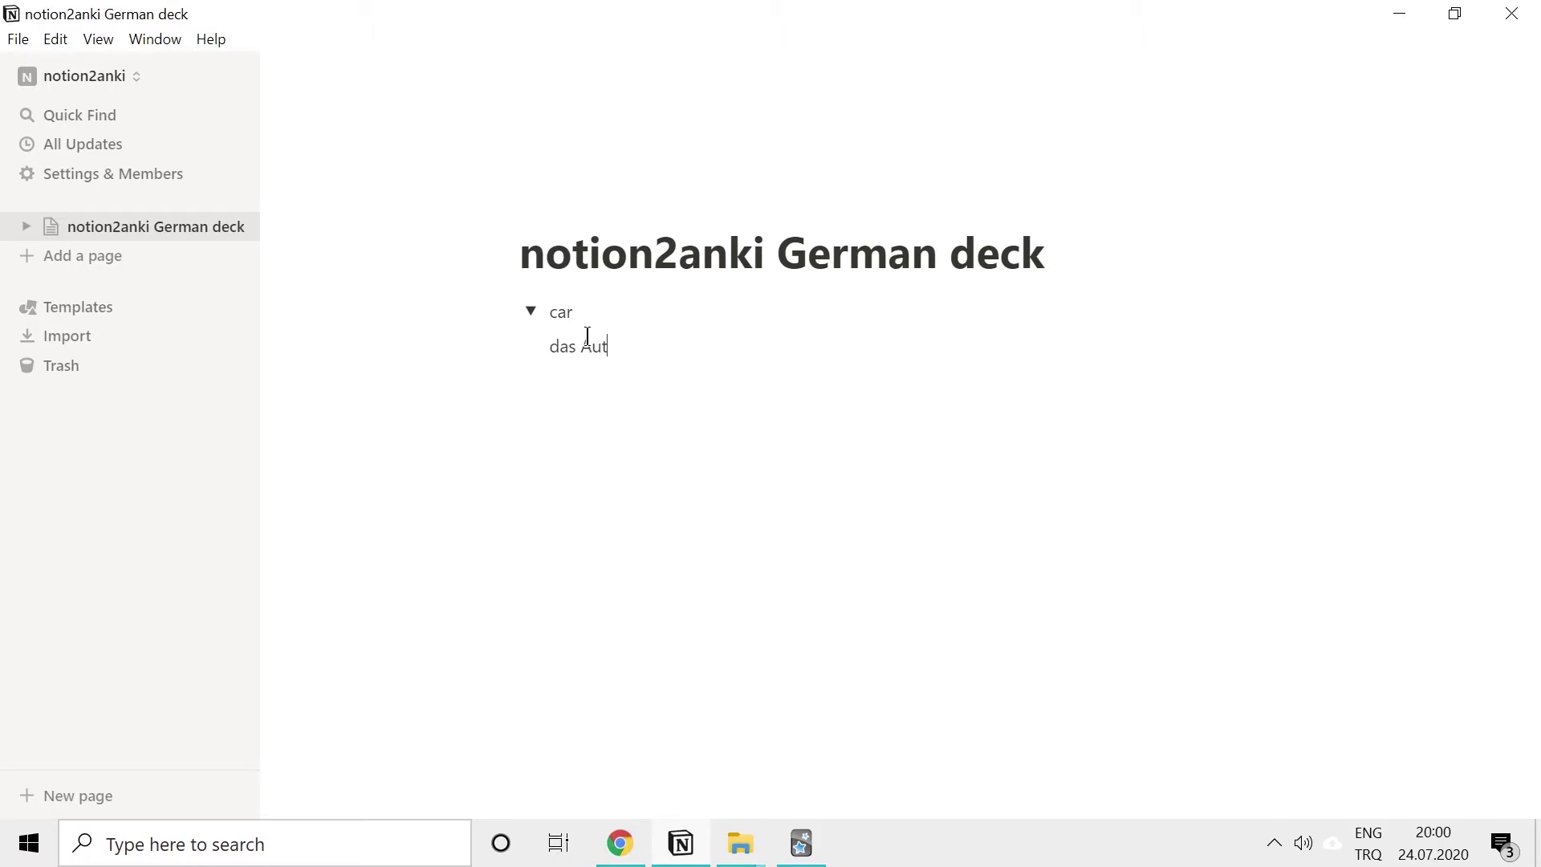
text(o, -s)
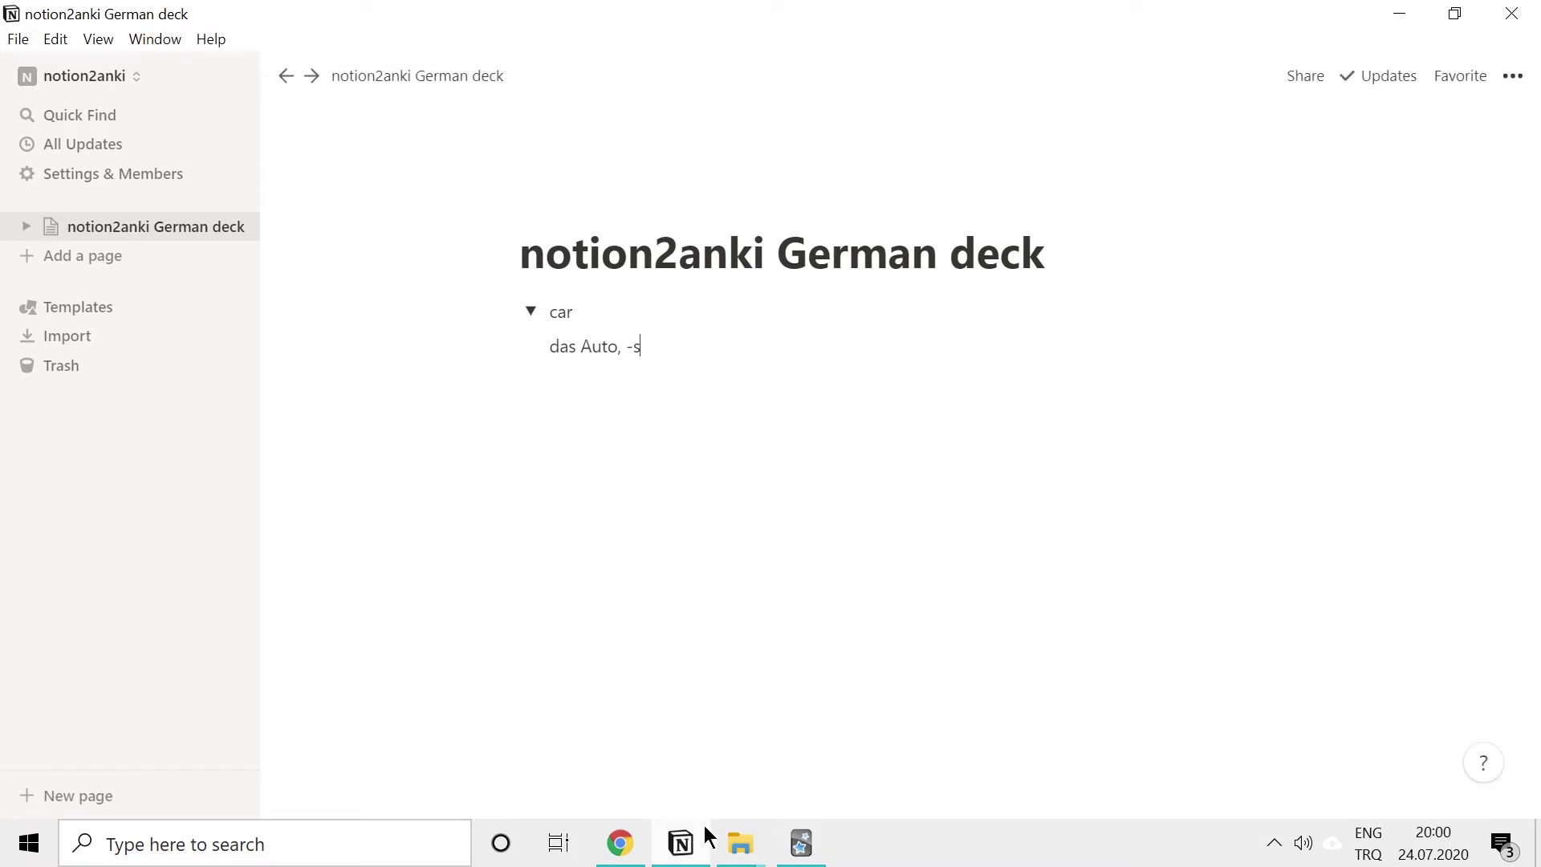
Step: Embed auto.mp3 under 'das Auto, -s', play it, and collapse the car toggle
mouse_move(740, 843)
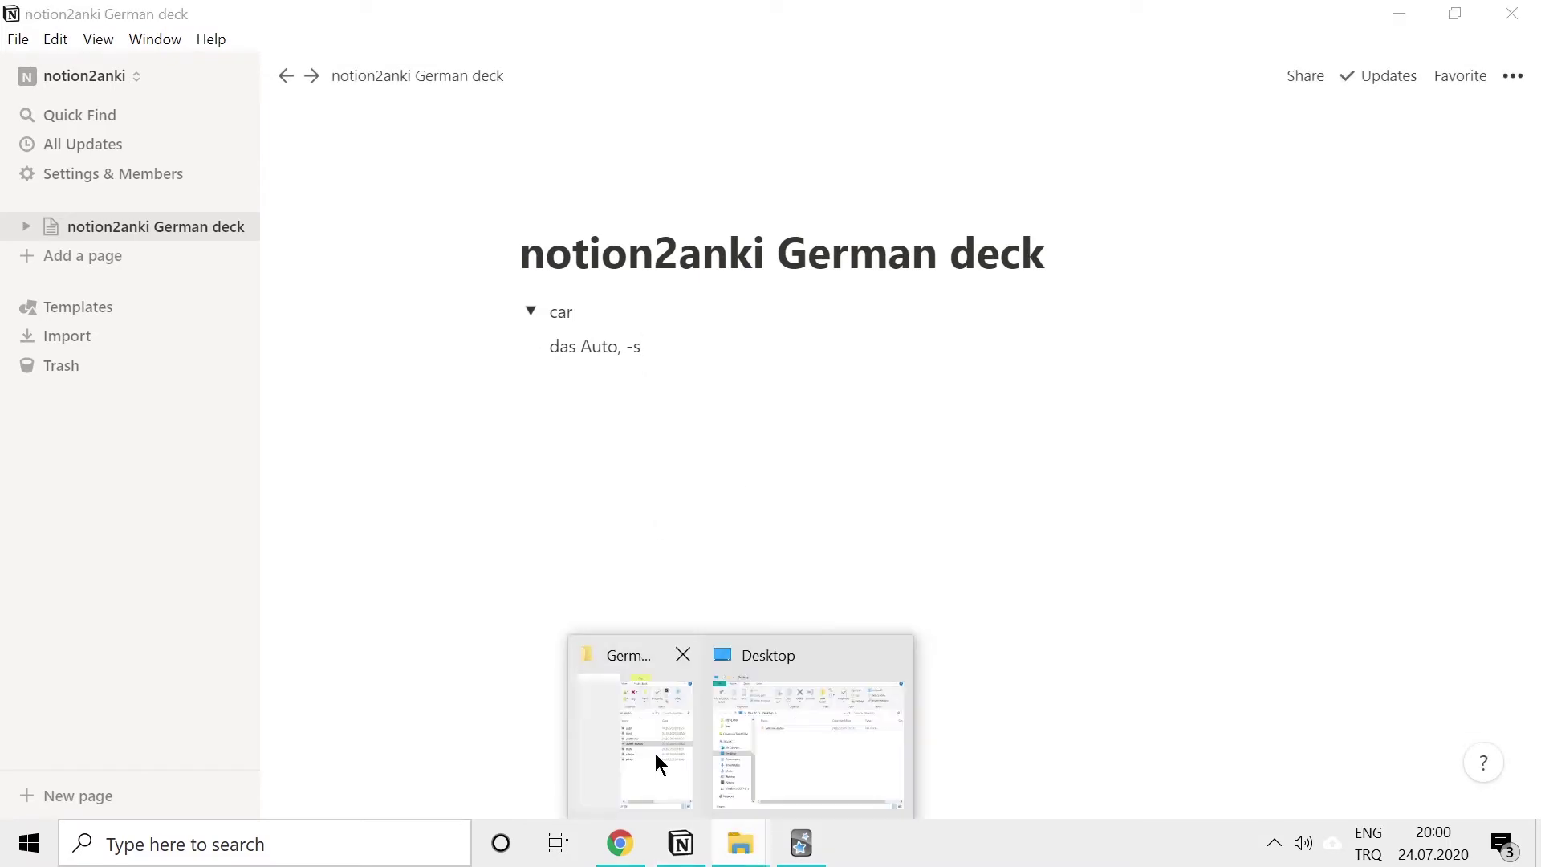
click(655, 753)
drag(53, 411, 591, 355)
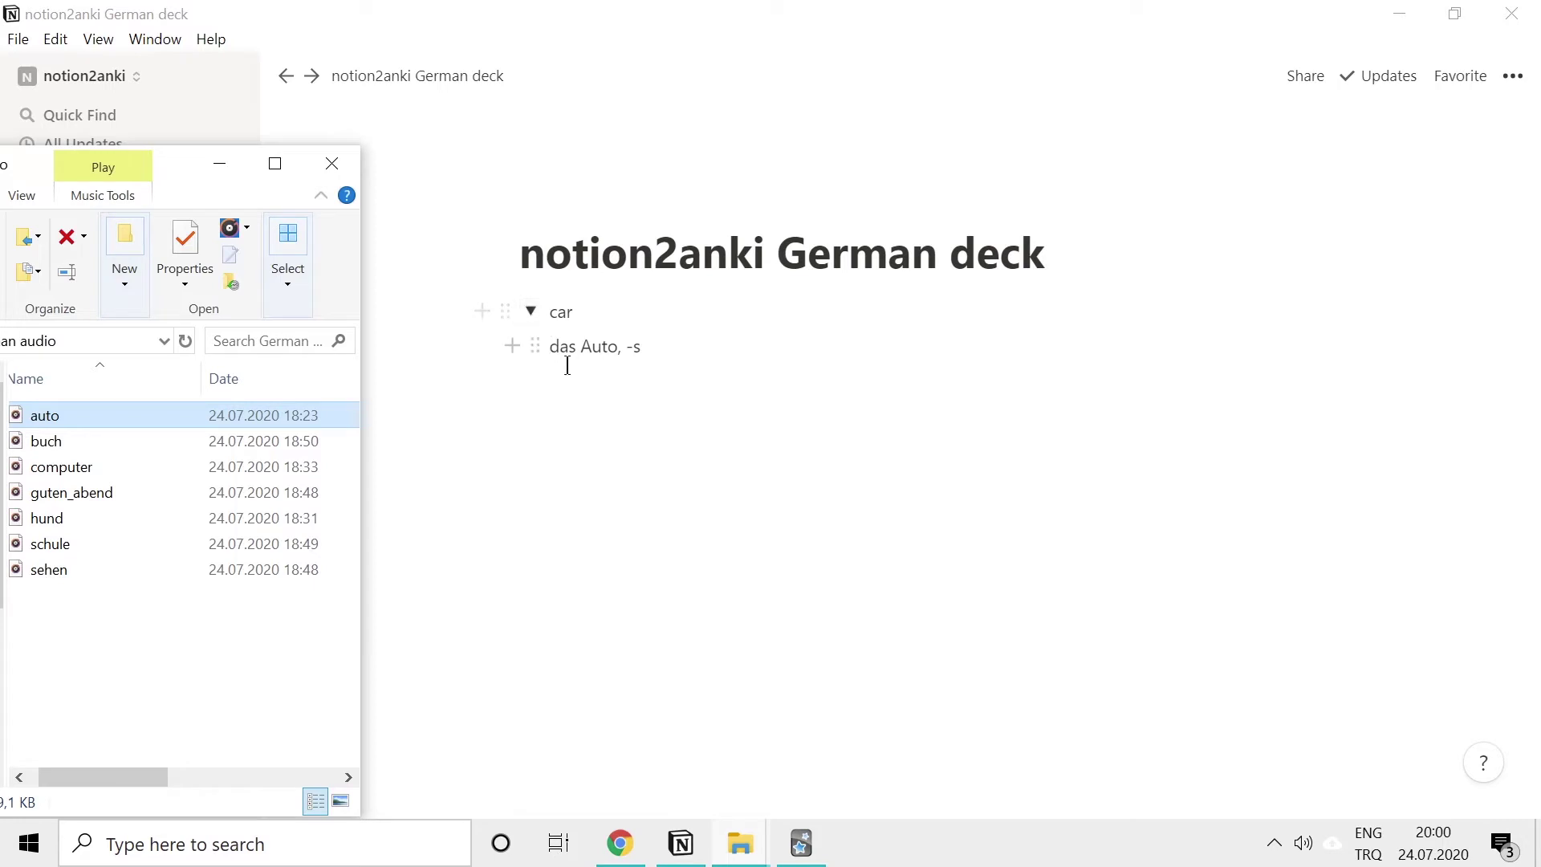
click(219, 165)
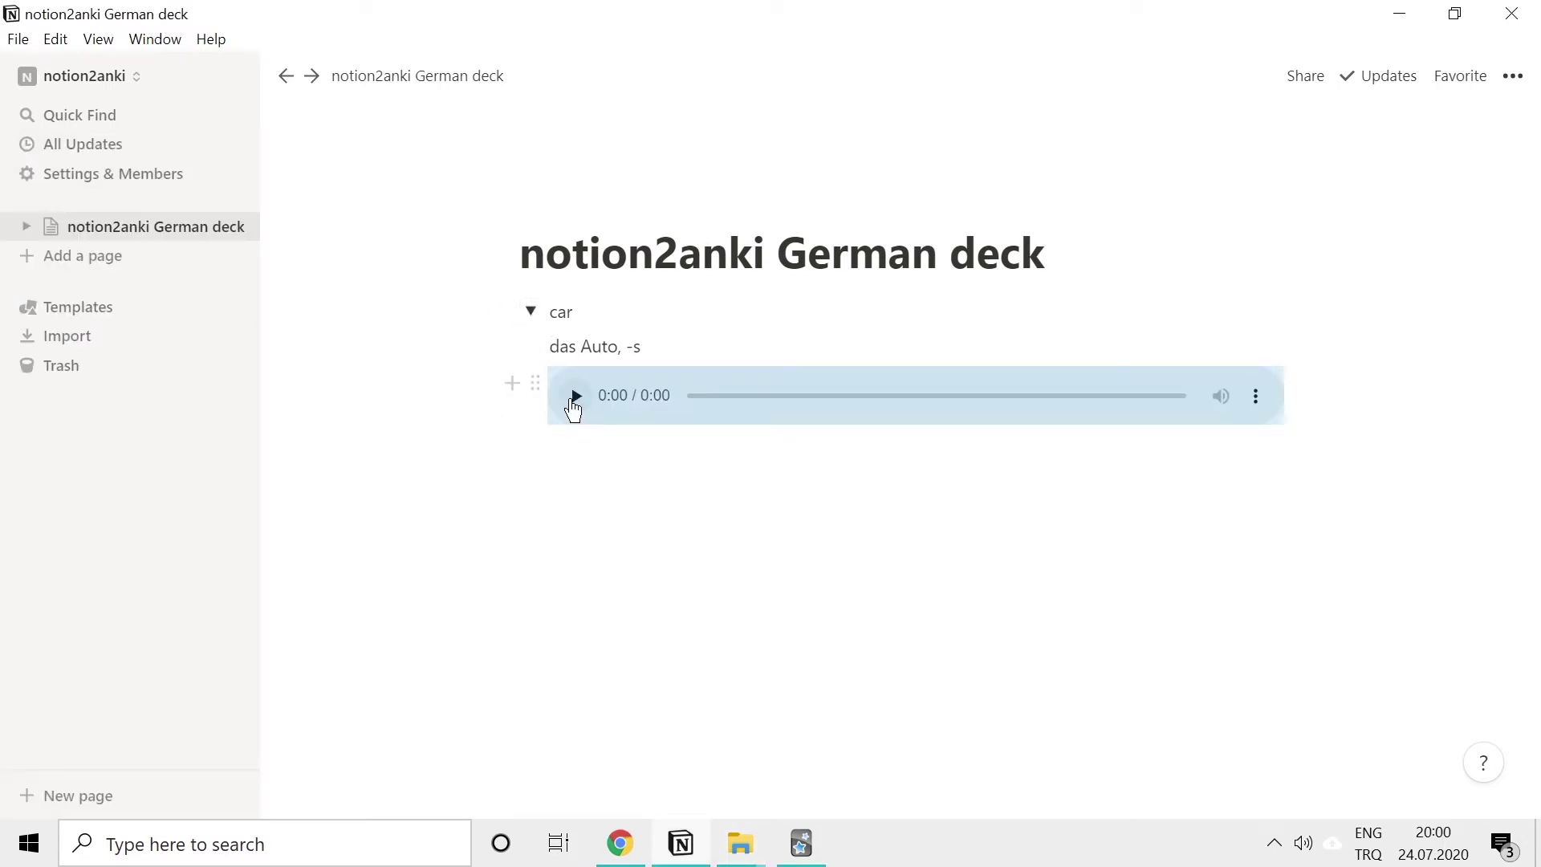
click(575, 397)
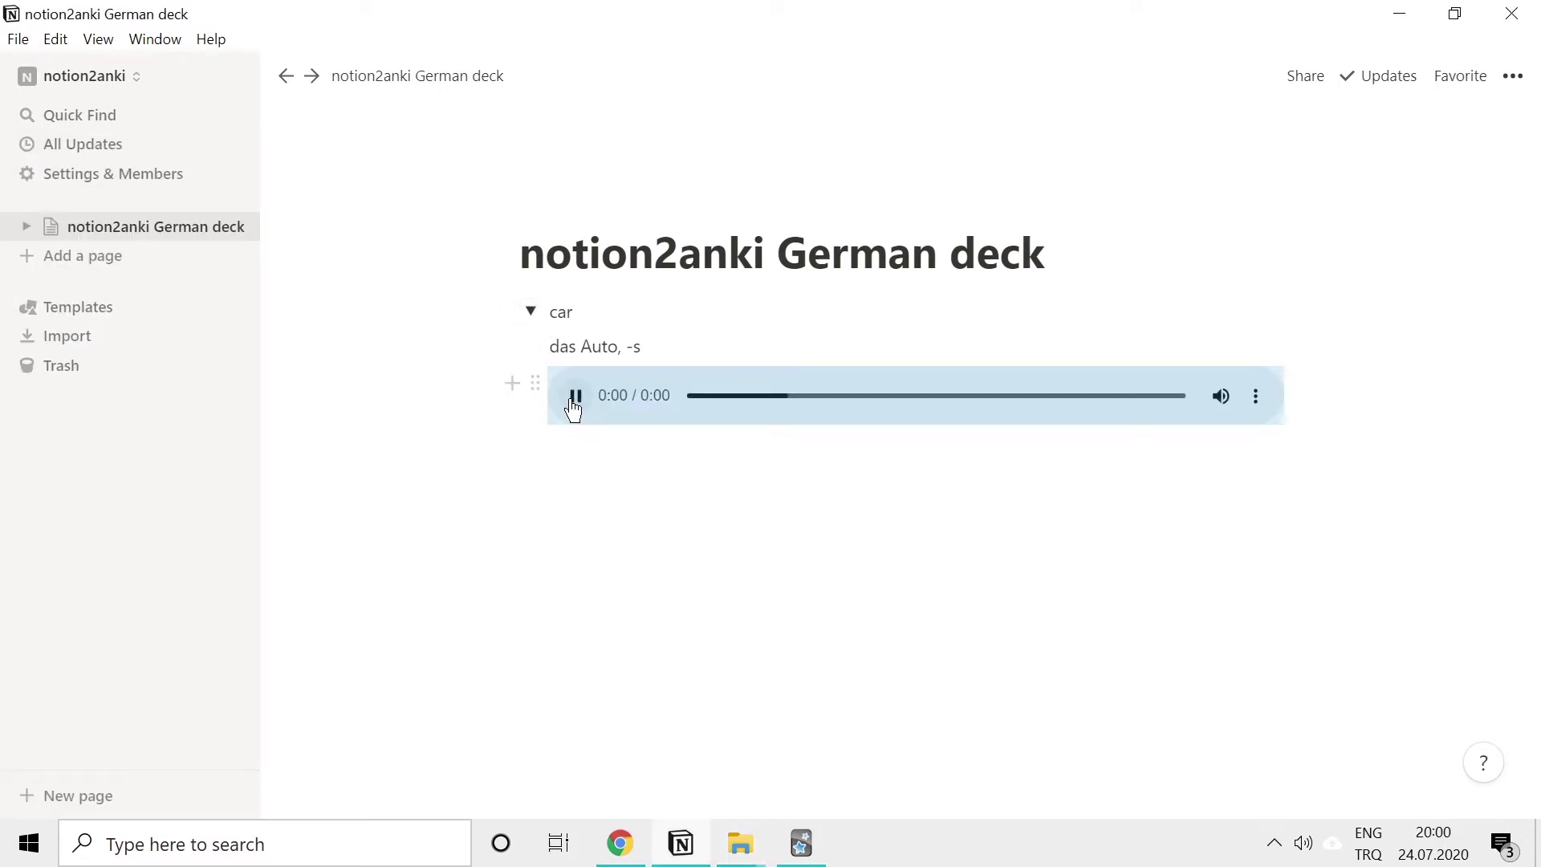
click(531, 312)
Step: Add a dog toggle and fill in 'der Hund, -e', 'der Computer, -' and 'das Buch, -¨er'
key(Return)
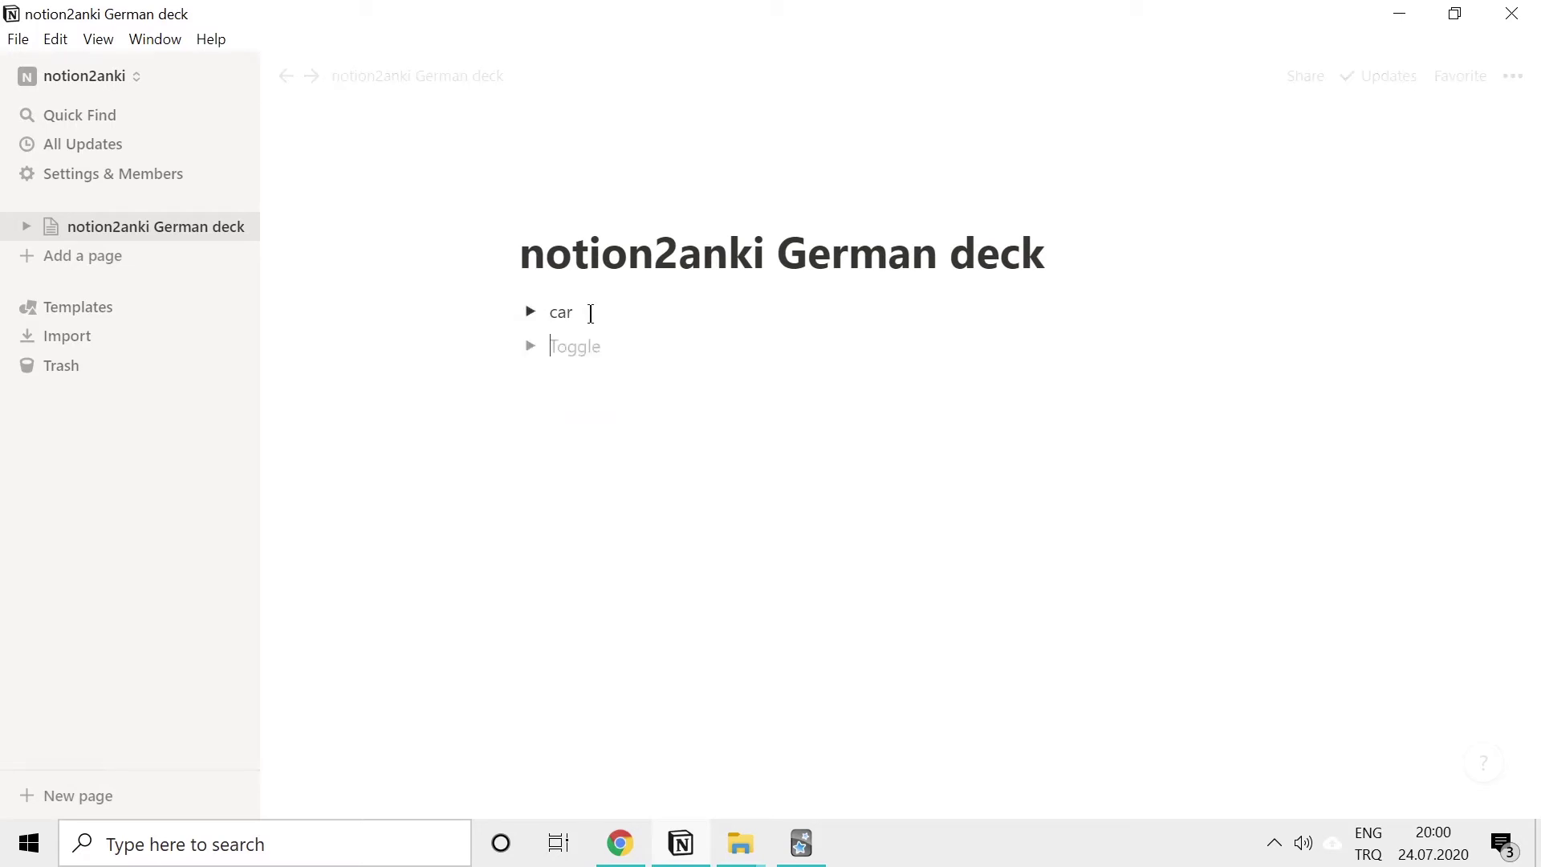
text(dog)
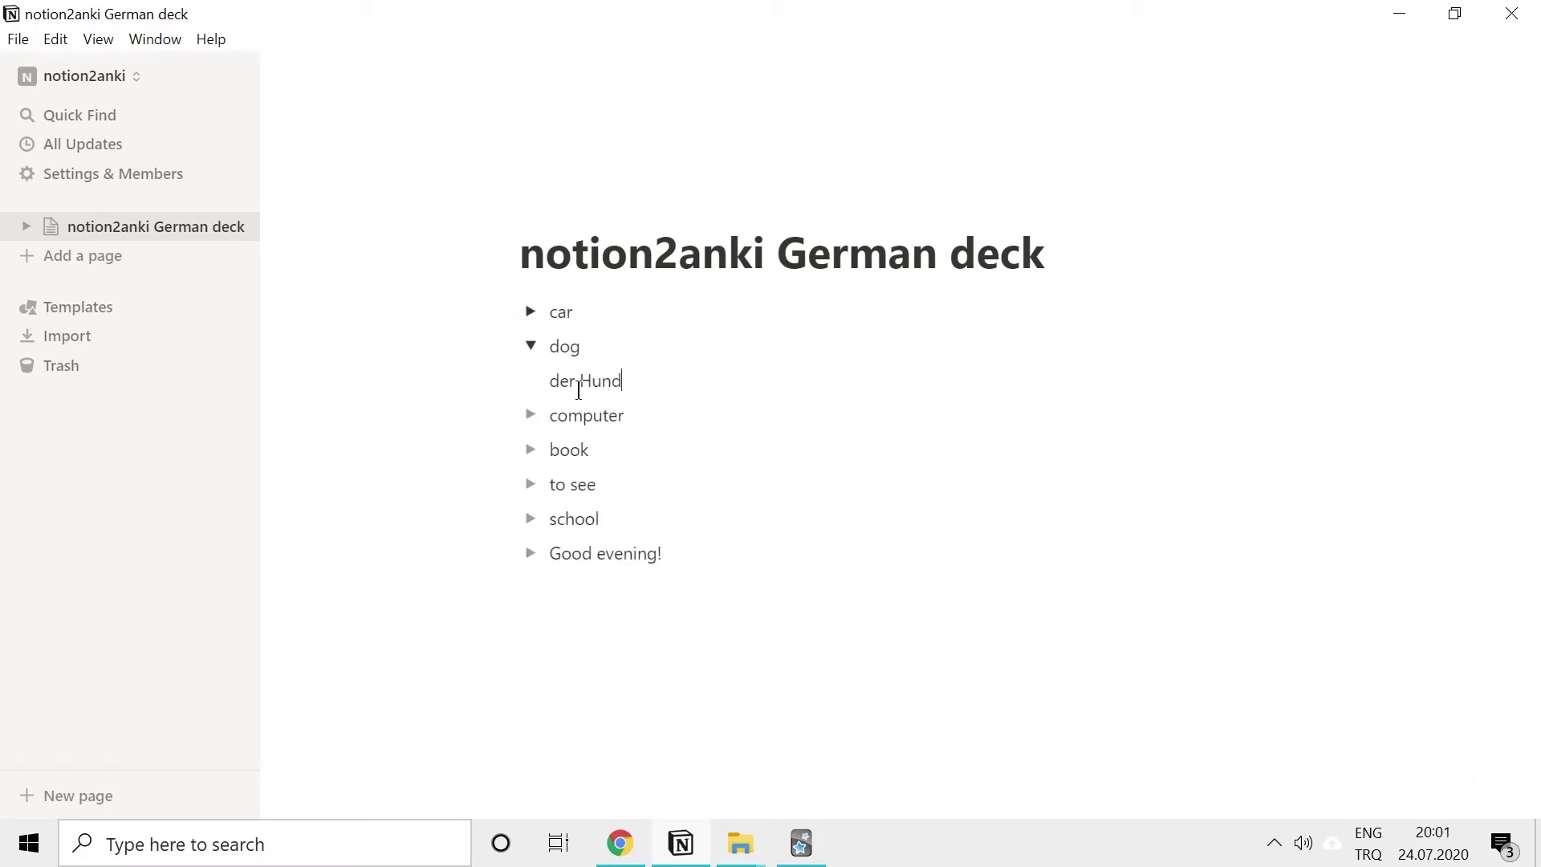
text(-e)
click(528, 414)
click(619, 452)
text(der Computer, -)
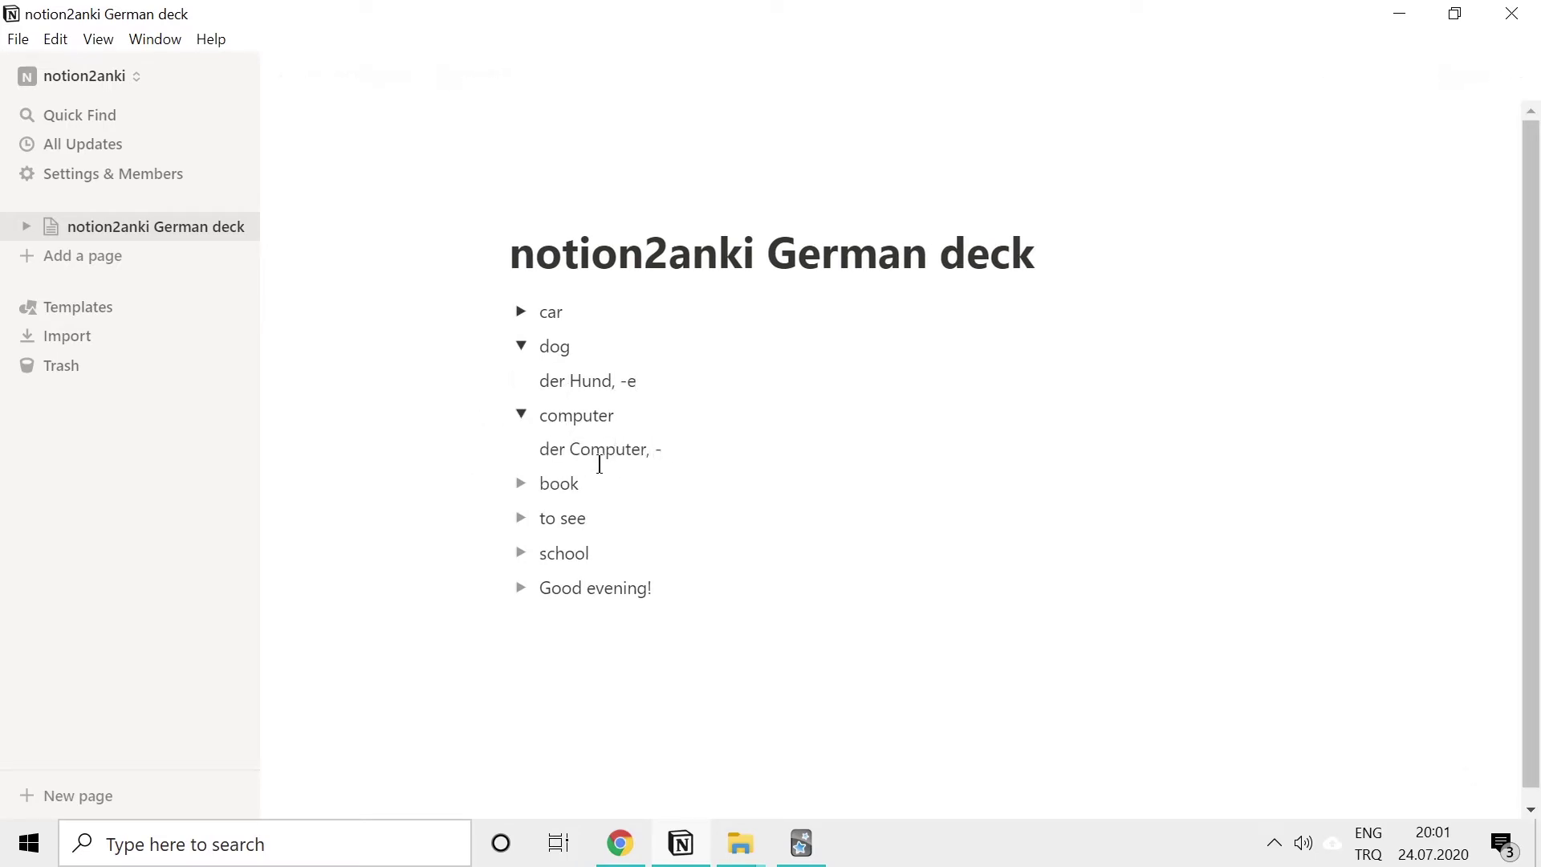
click(521, 483)
click(540, 518)
text(das Buch, -)
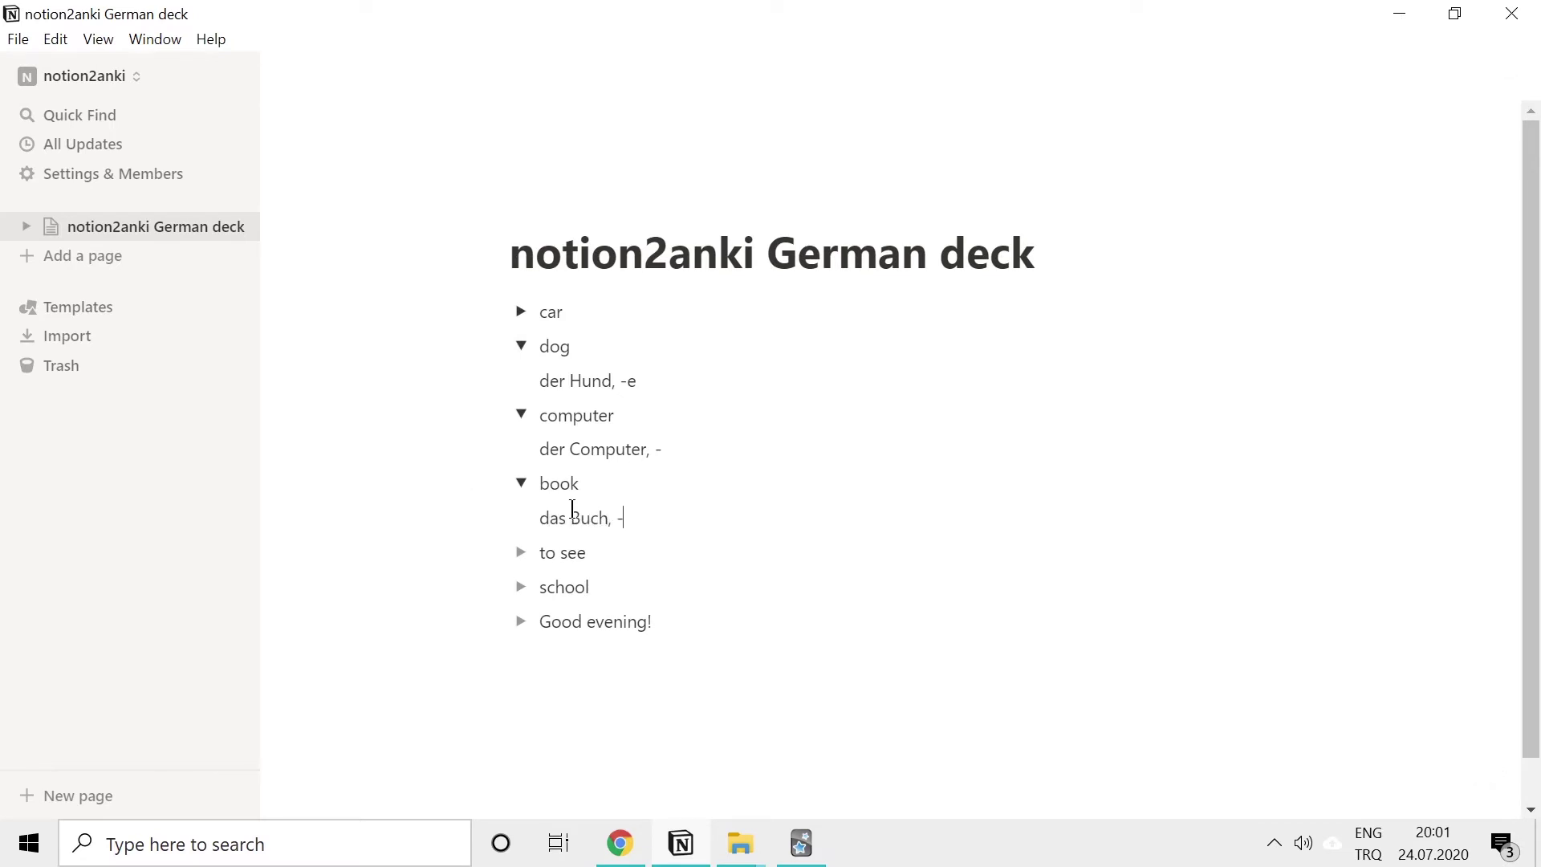
text(¨er)
Step: Add 'sehen', 'die Schule, -n' and 'Guten Abend!' under the to see, school and Good evening! toggles
click(521, 552)
click(586, 595)
text(sehen)
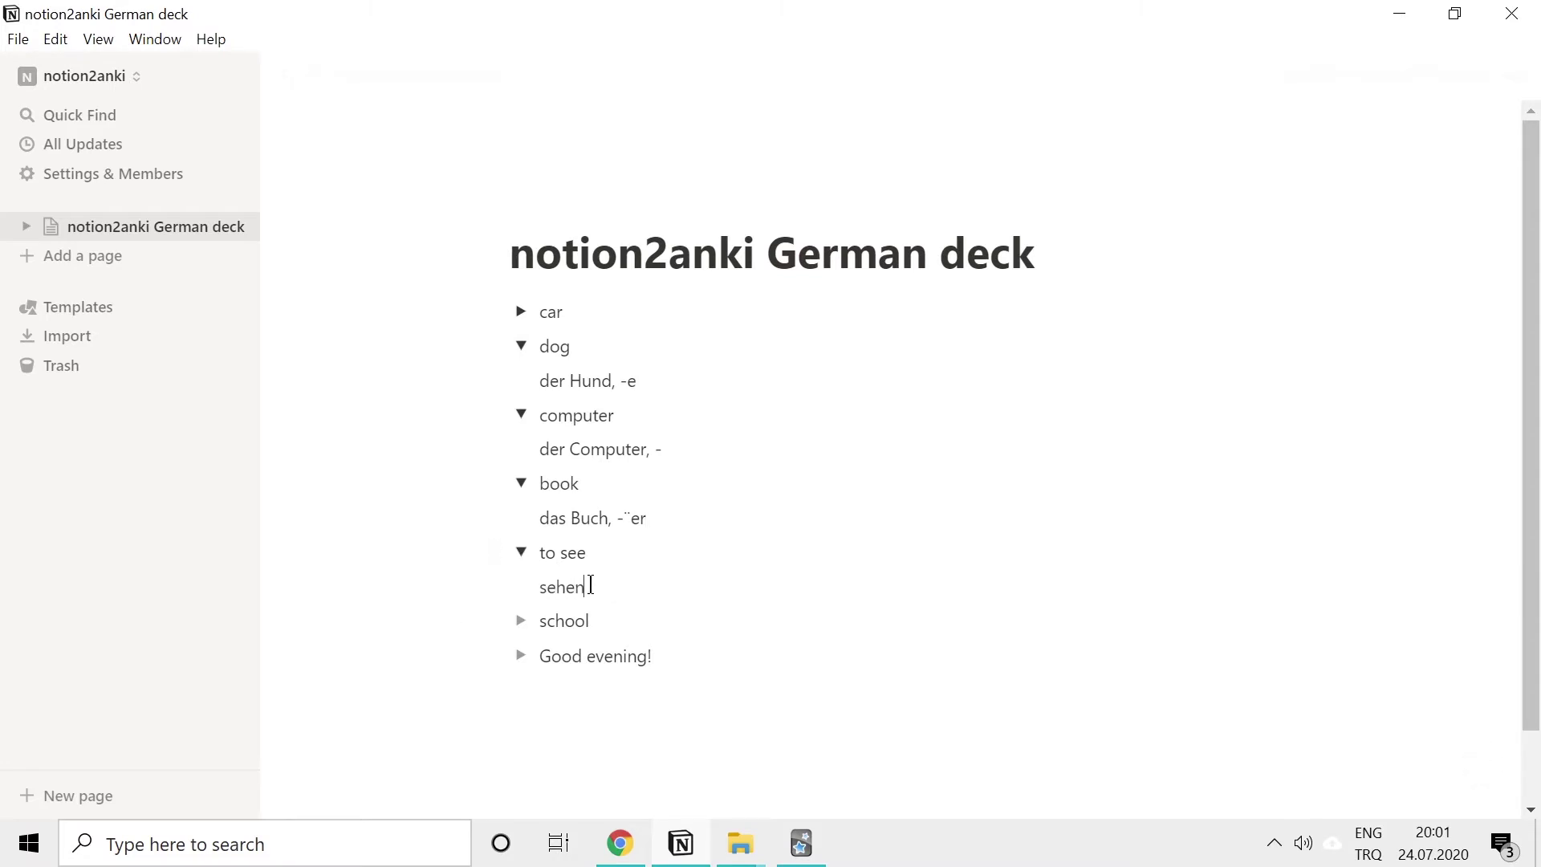
click(521, 620)
click(569, 655)
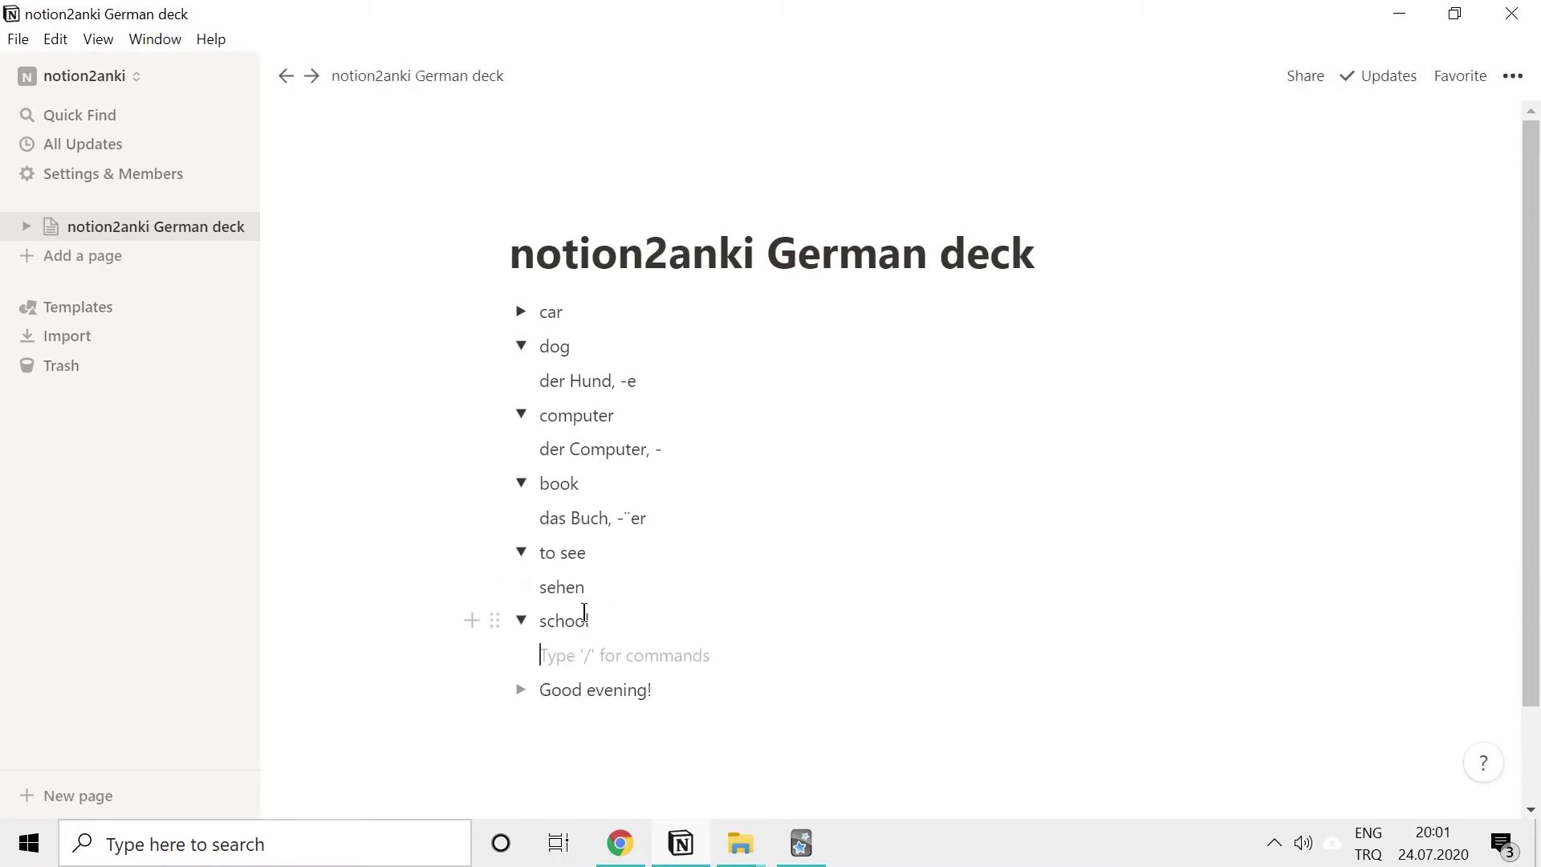
text(die Schule, -n)
click(521, 689)
click(582, 725)
text(Guten Abend!)
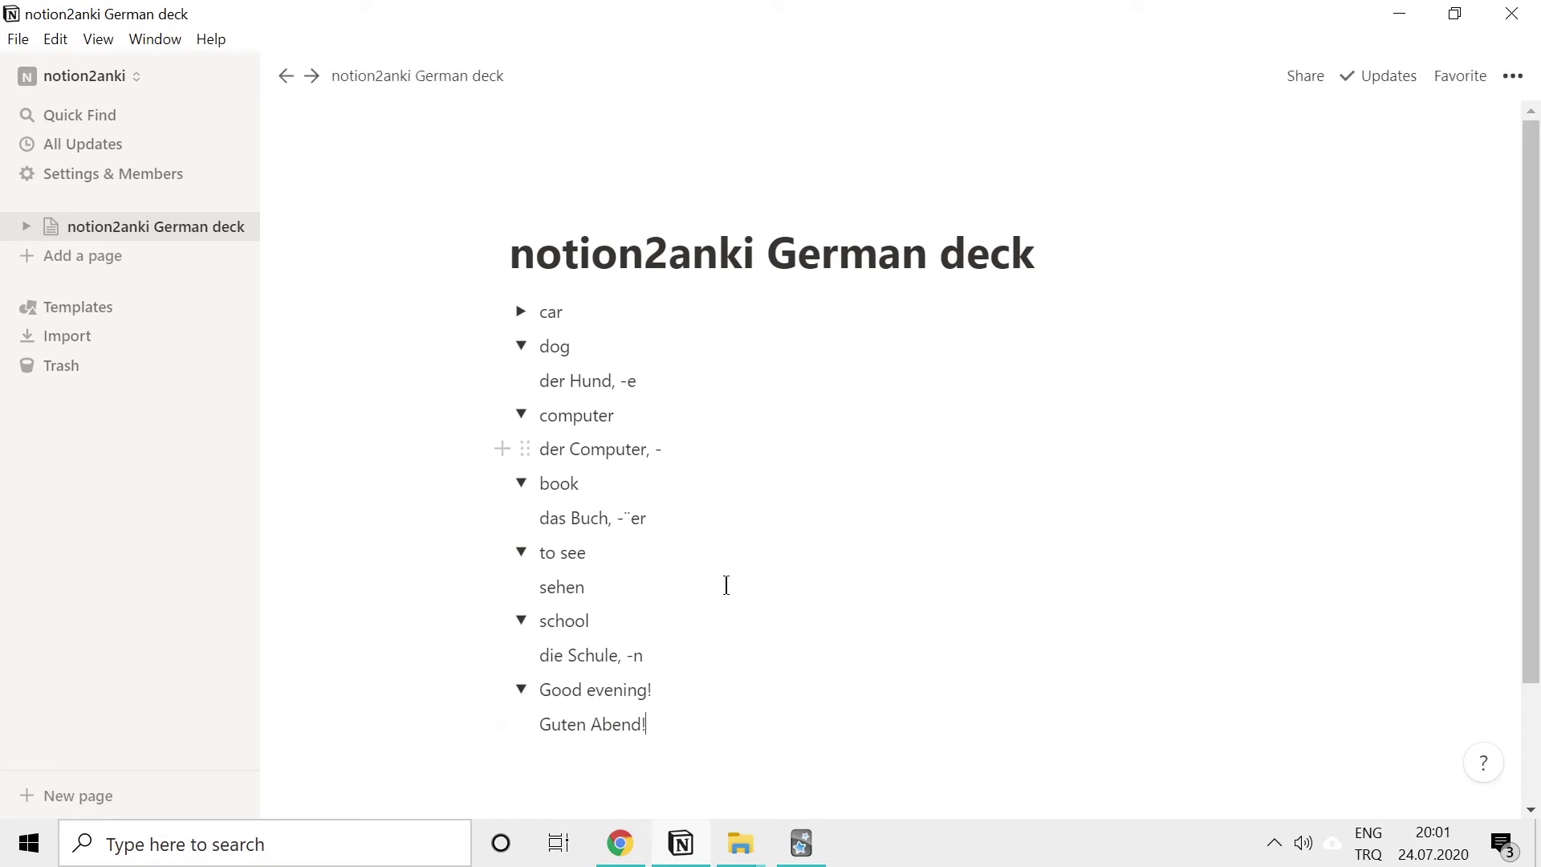
Step: Drop the hund, computer and buch audio files under their German translations
mouse_move(747, 843)
click(666, 760)
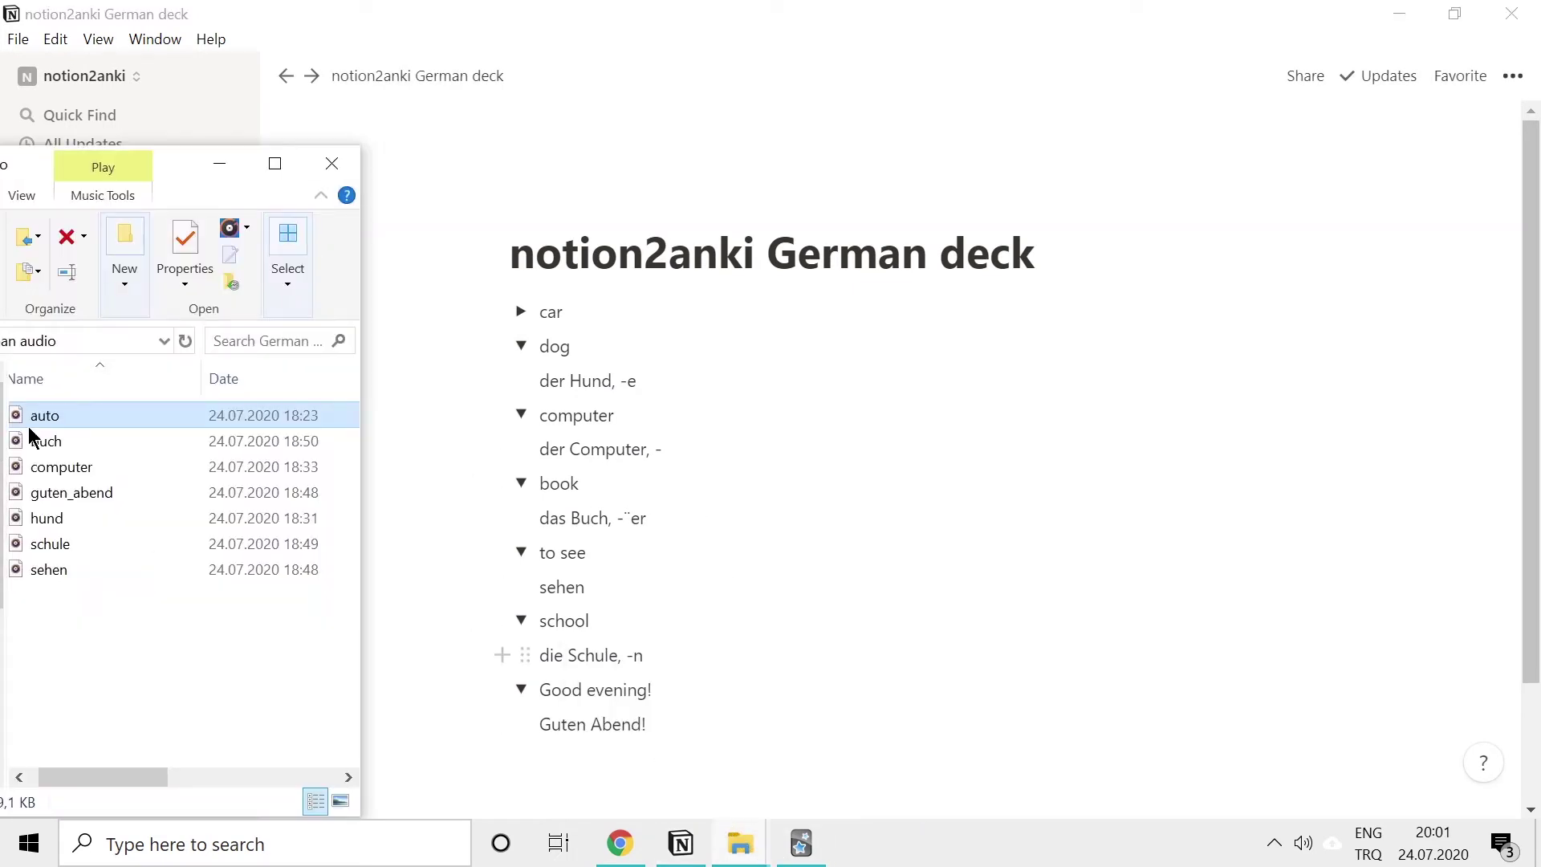
drag(44, 518, 588, 384)
click(51, 466)
drag(51, 463, 637, 474)
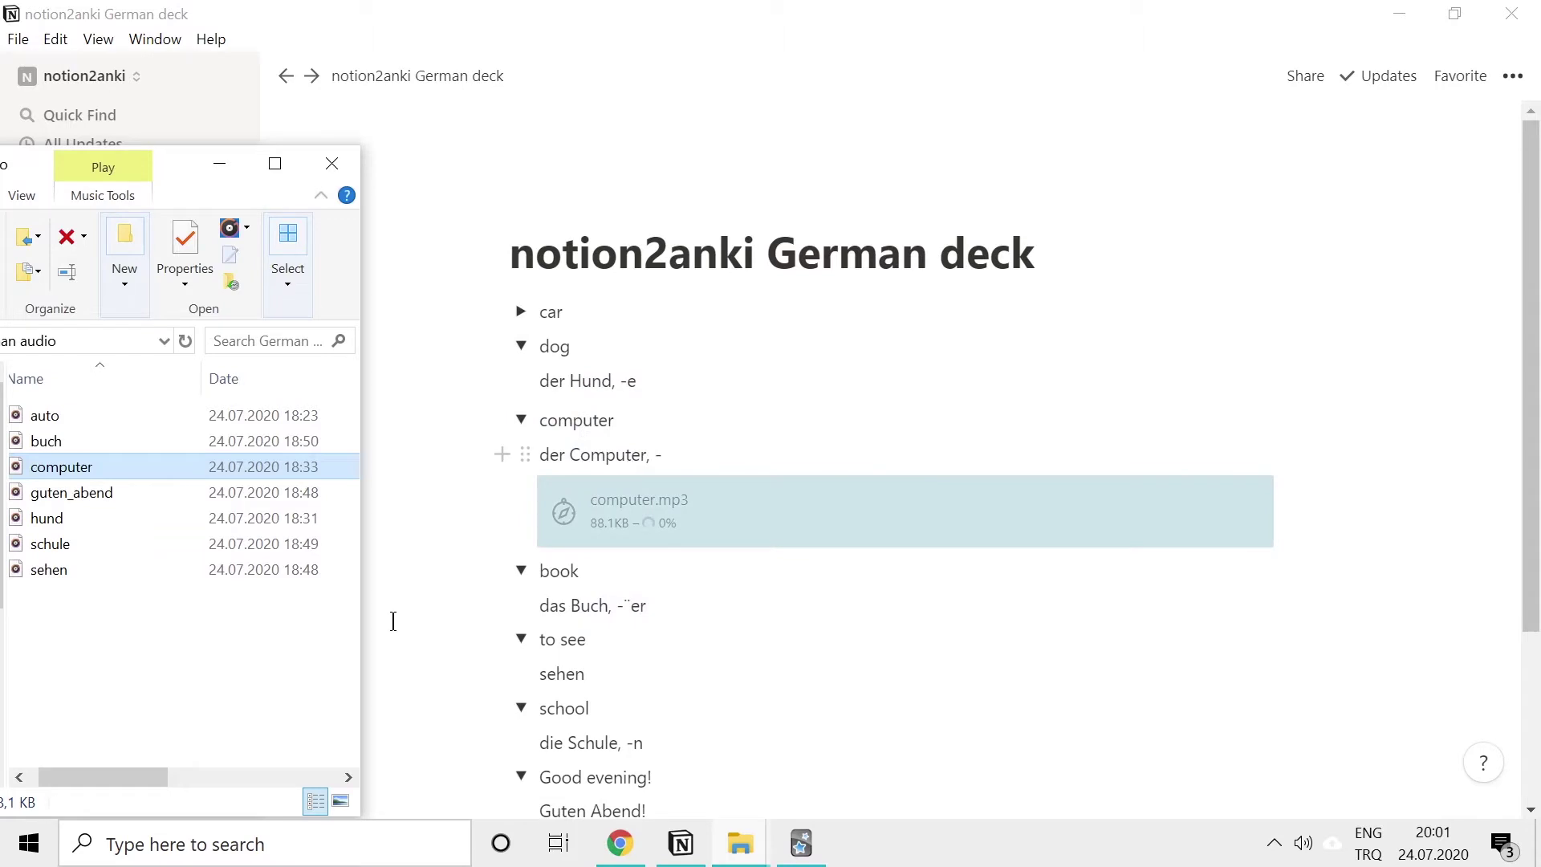
click(56, 446)
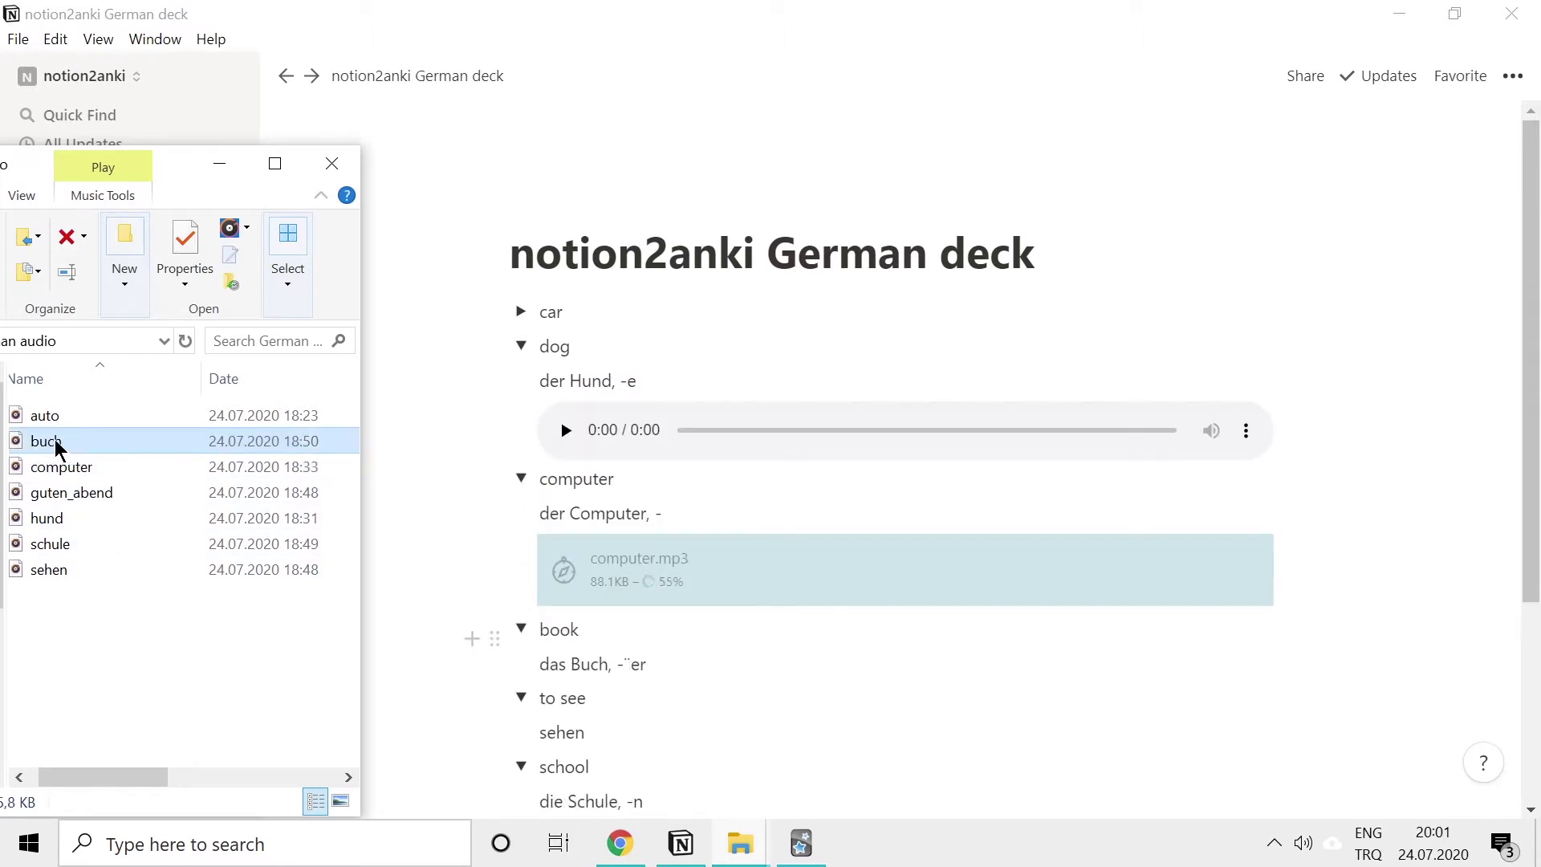
drag(56, 446, 657, 668)
Step: Drop the sehen, schule and guten_abend audio files under their German translations
scroll(635, 610, down, 5)
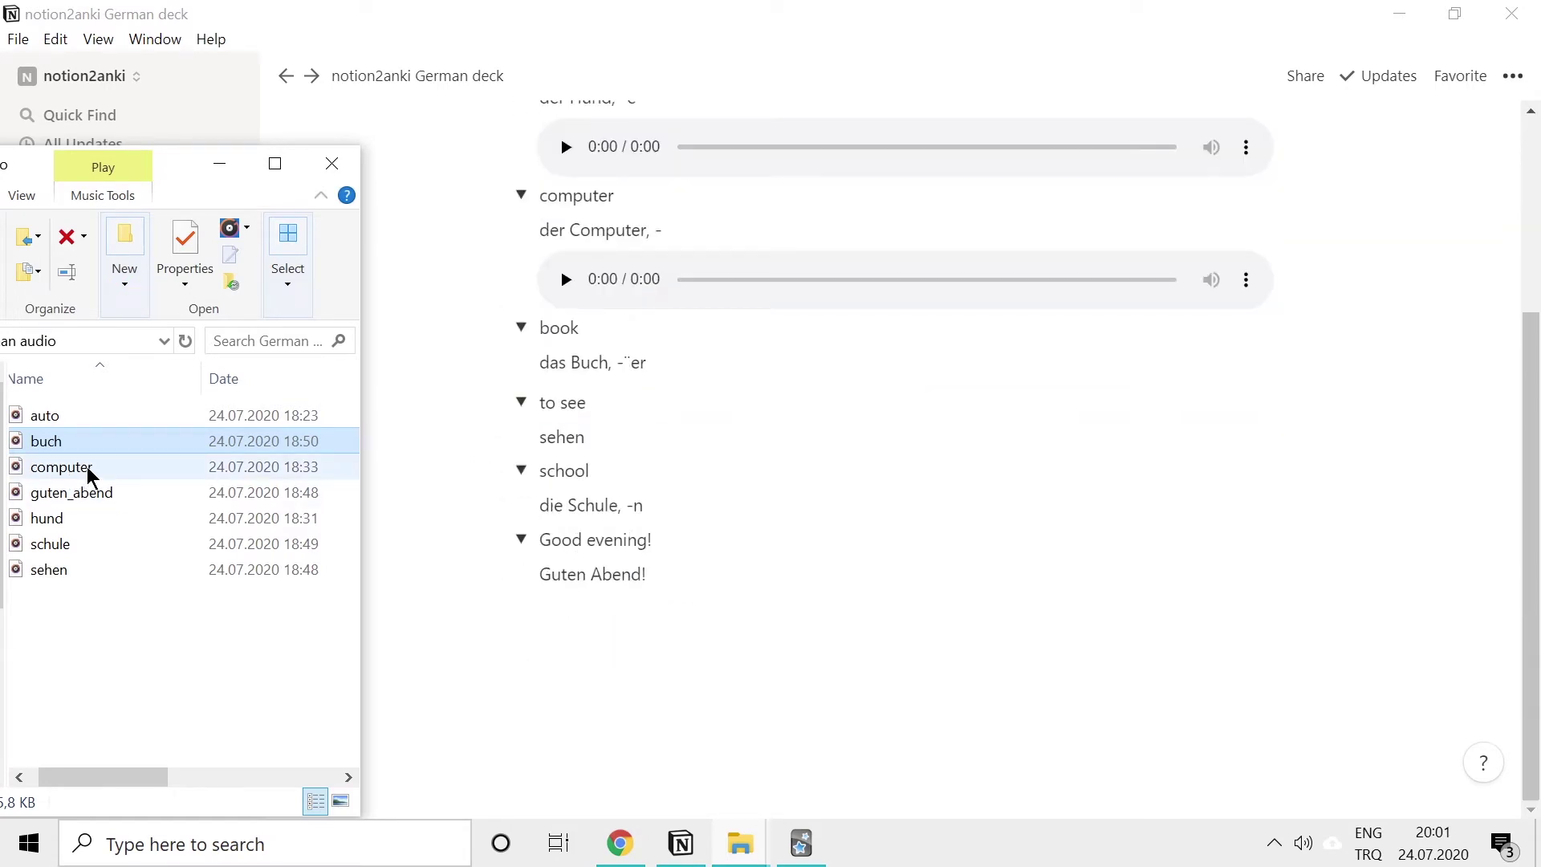
drag(72, 571, 686, 437)
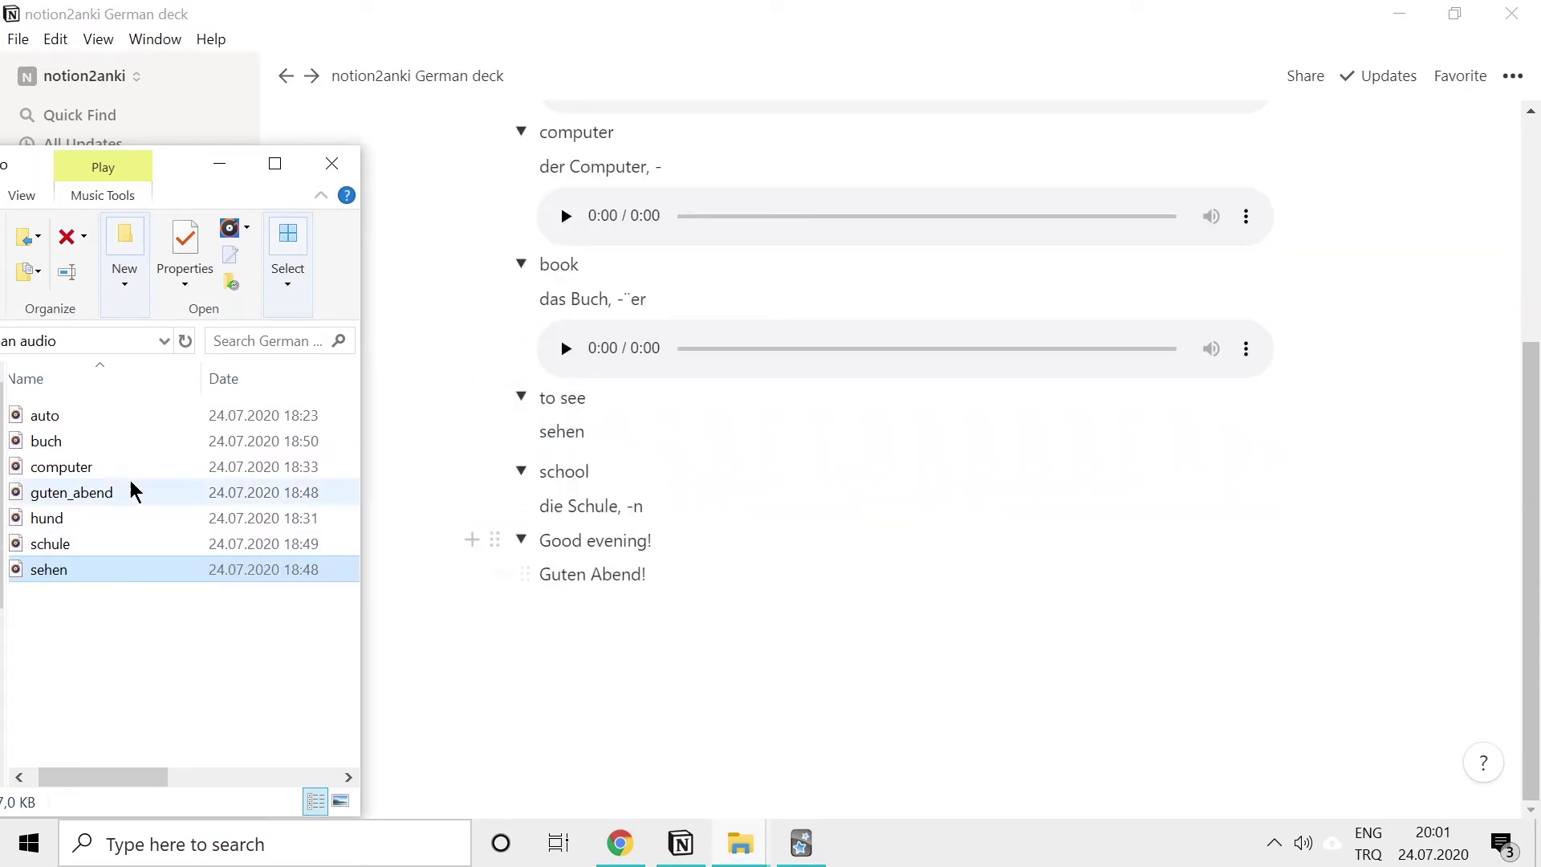
drag(83, 543, 632, 511)
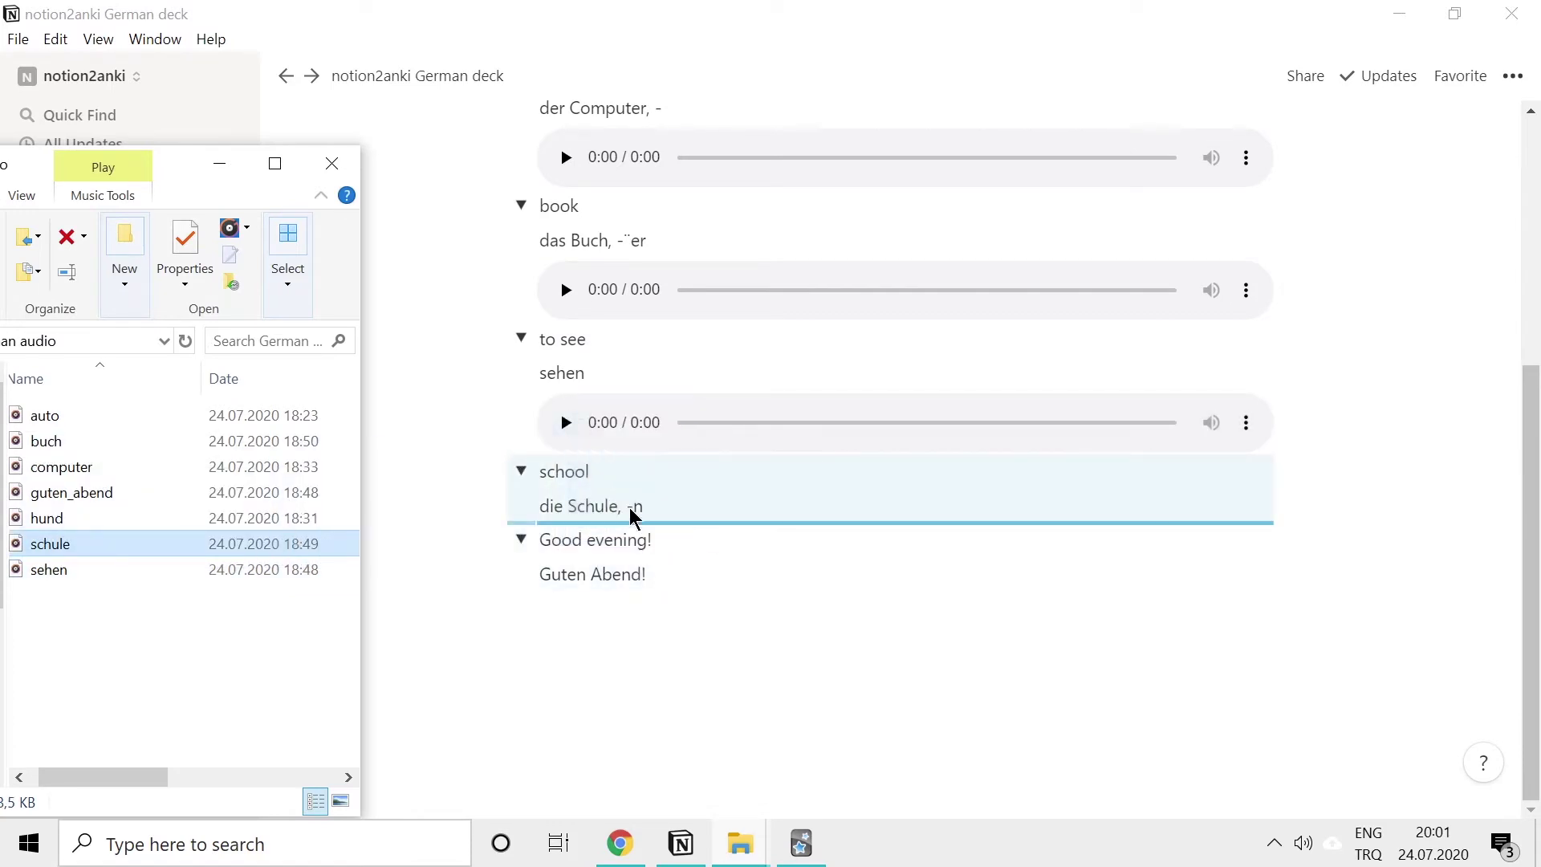
drag(65, 492, 649, 636)
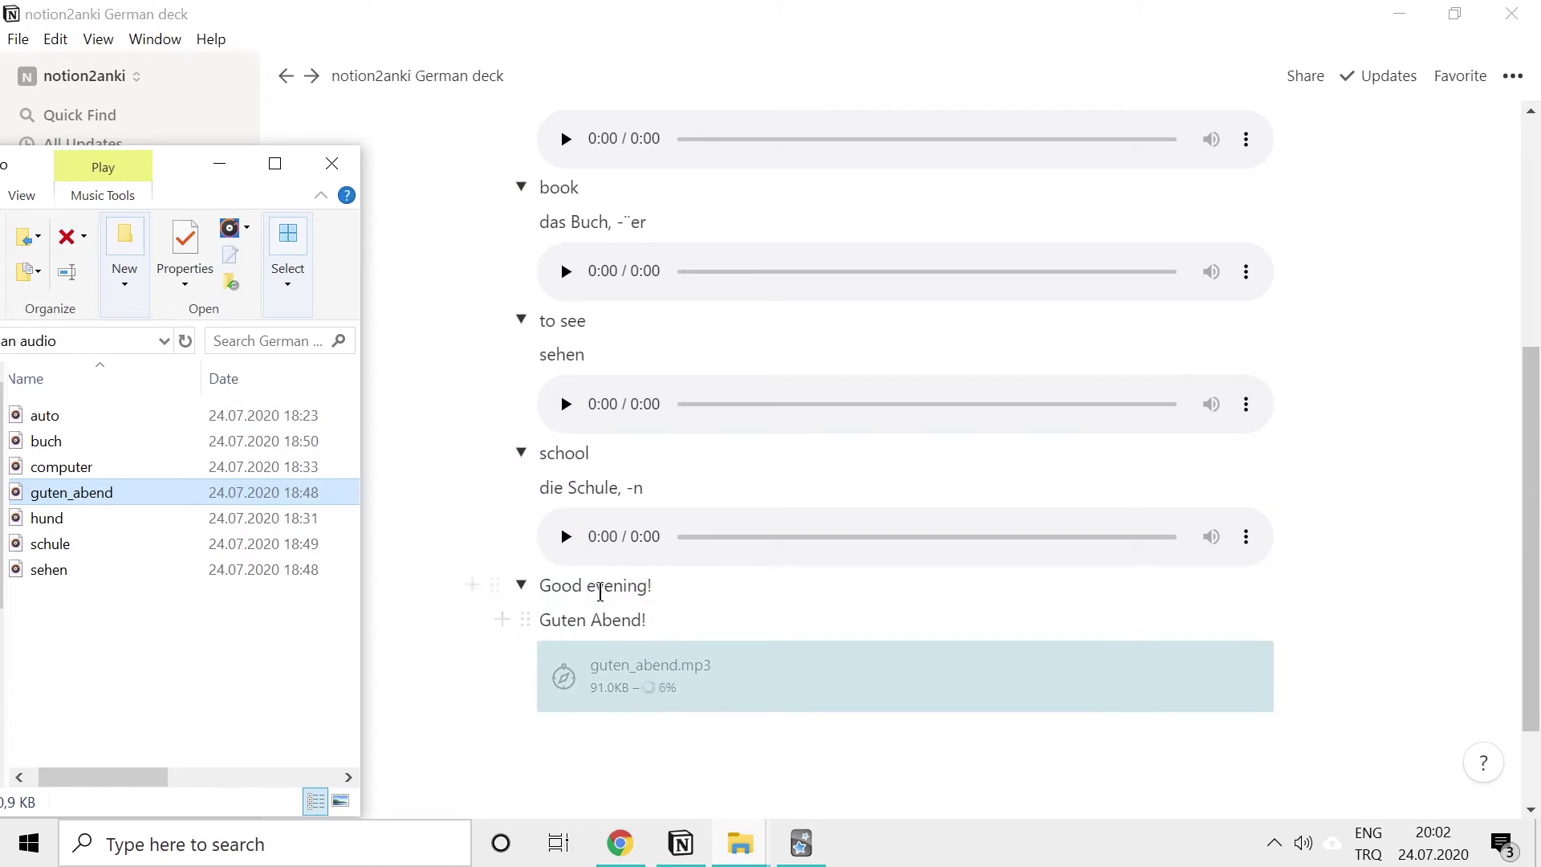
scroll(482, 321, up, 5)
click(382, 217)
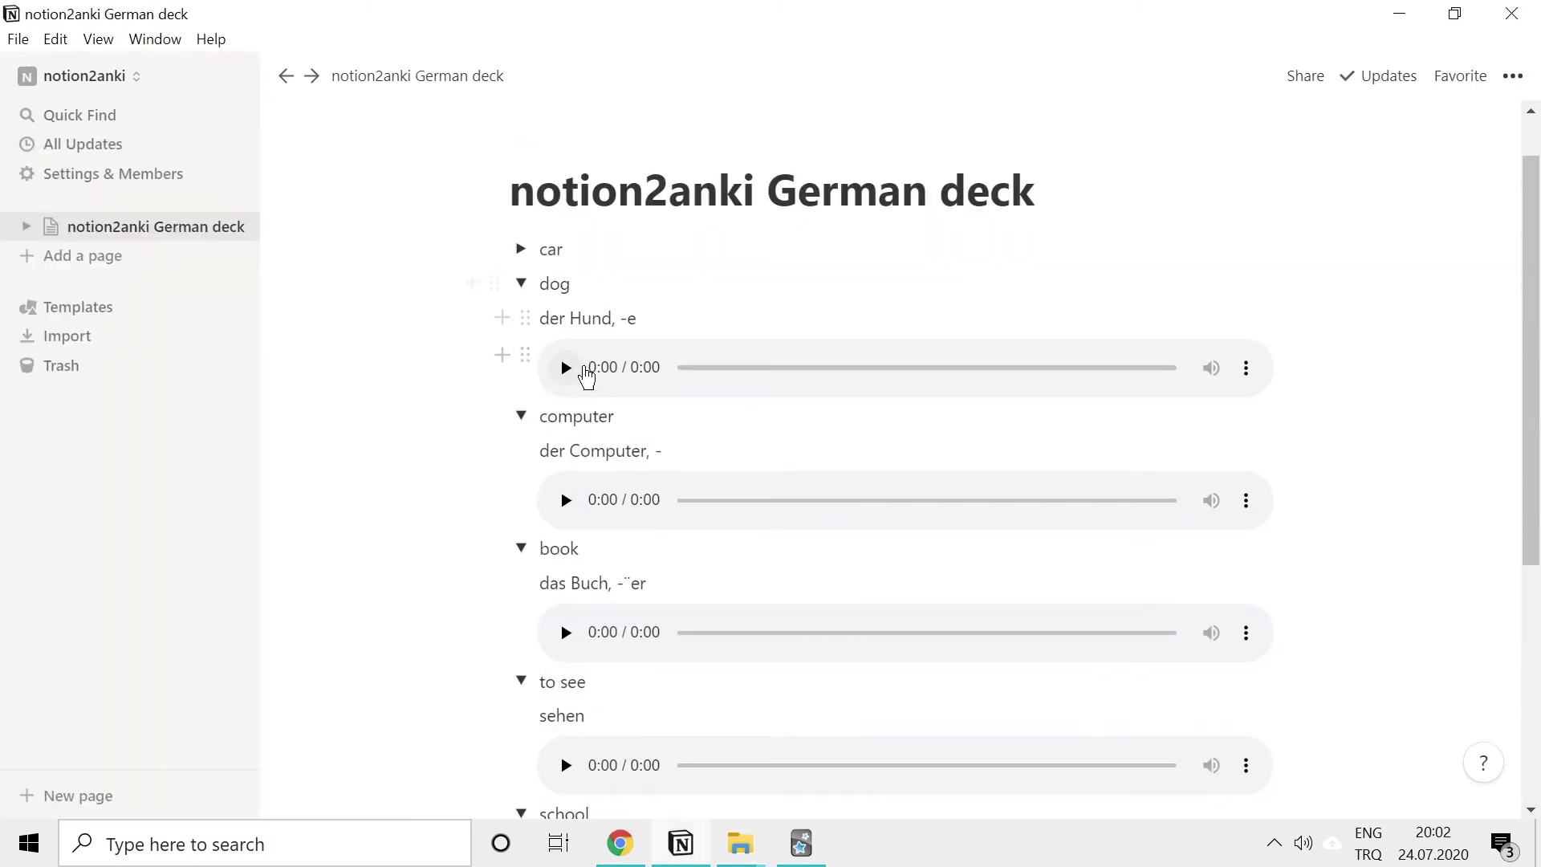
Step: Collapse the Good evening!, school, to see, book, computer and dog toggles
scroll(578, 380, down, 5)
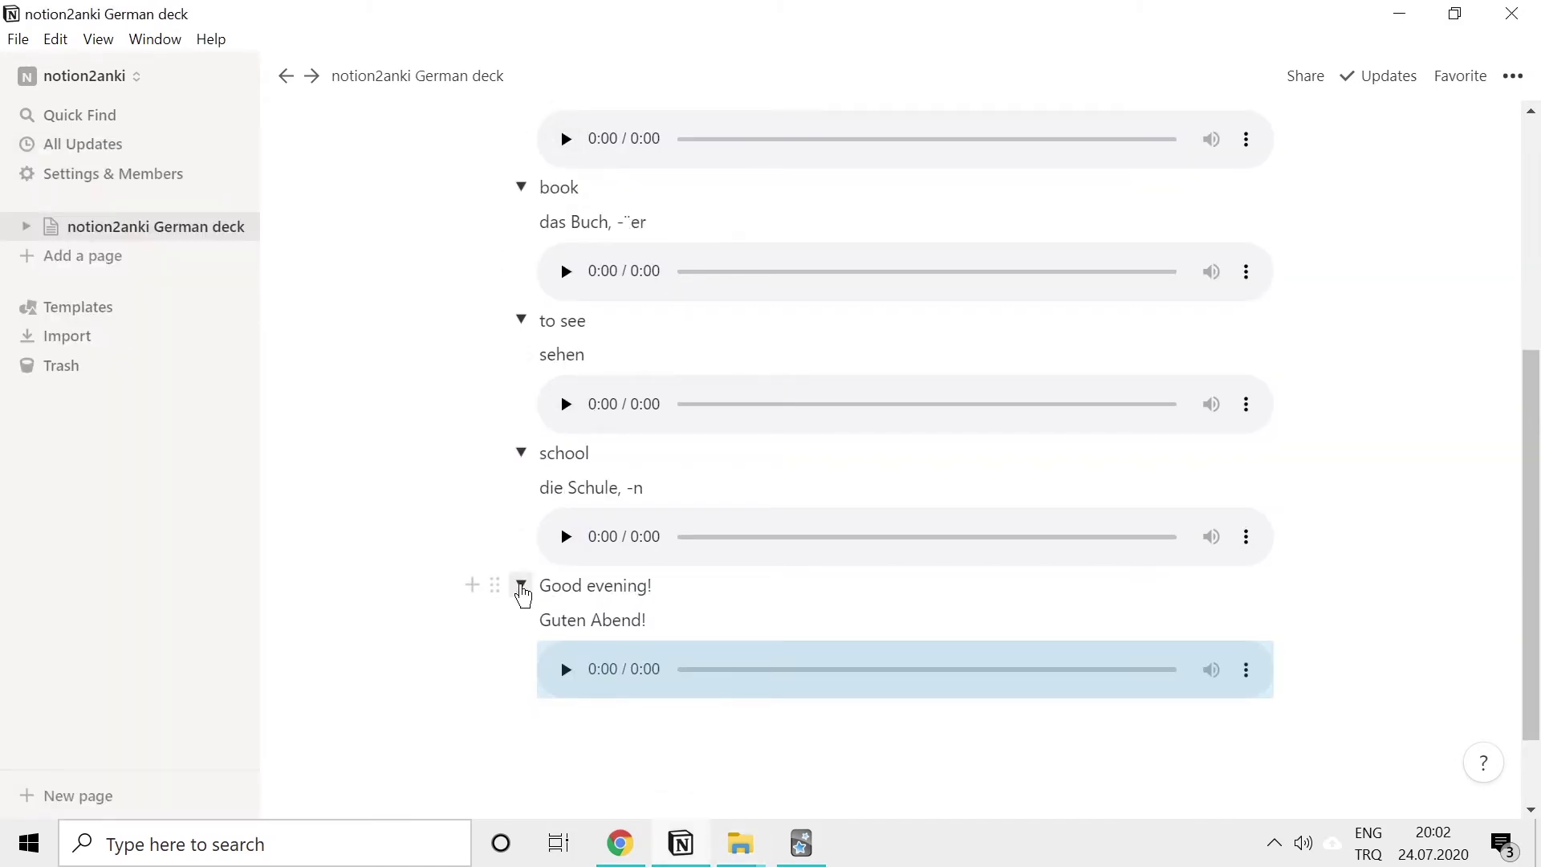
click(521, 585)
click(521, 453)
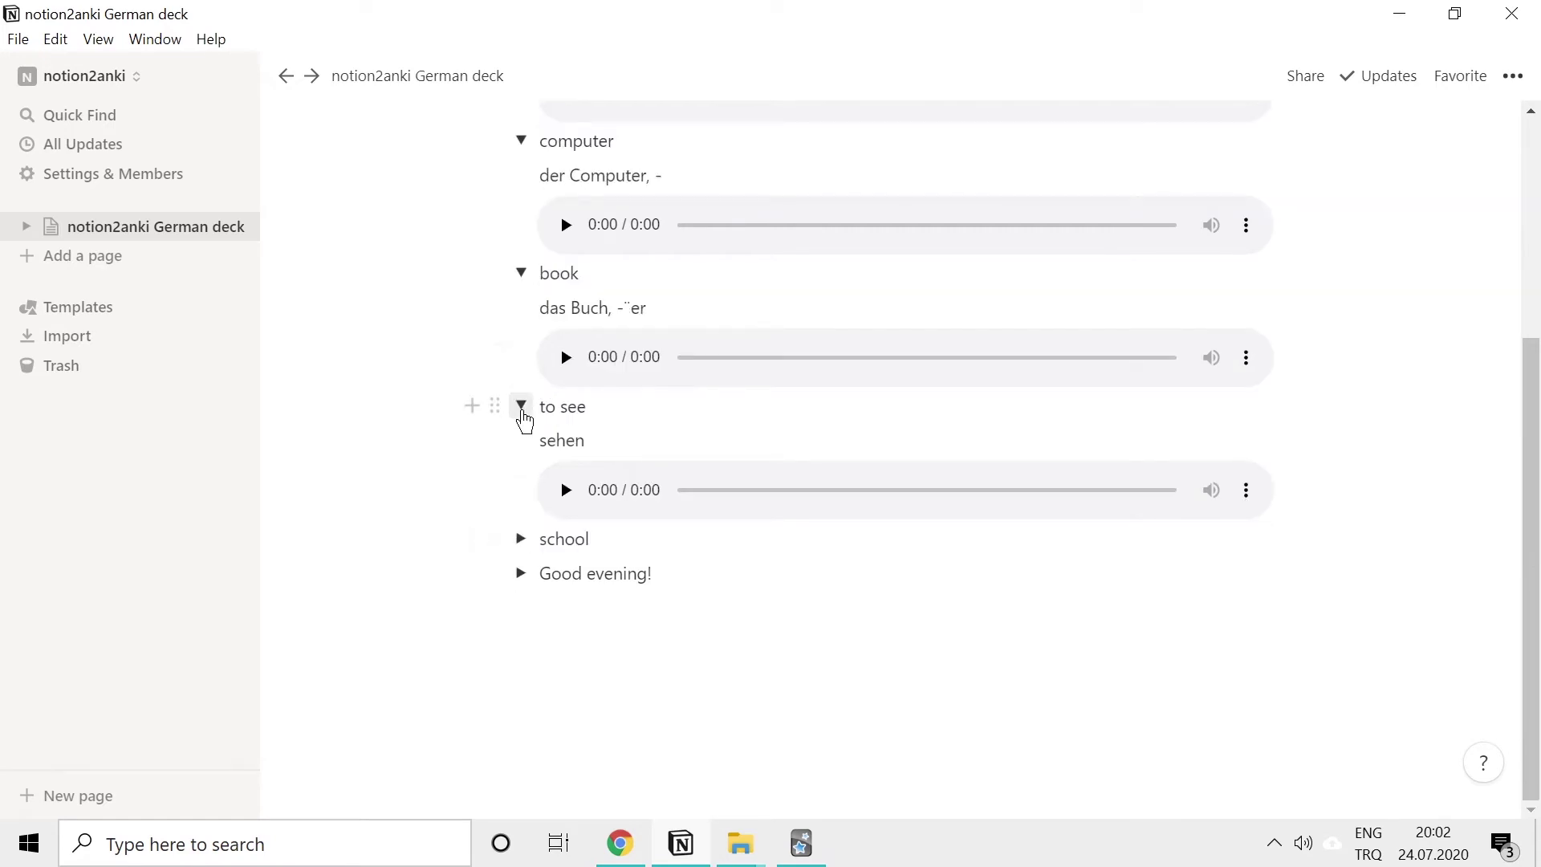
click(521, 403)
click(523, 374)
click(522, 331)
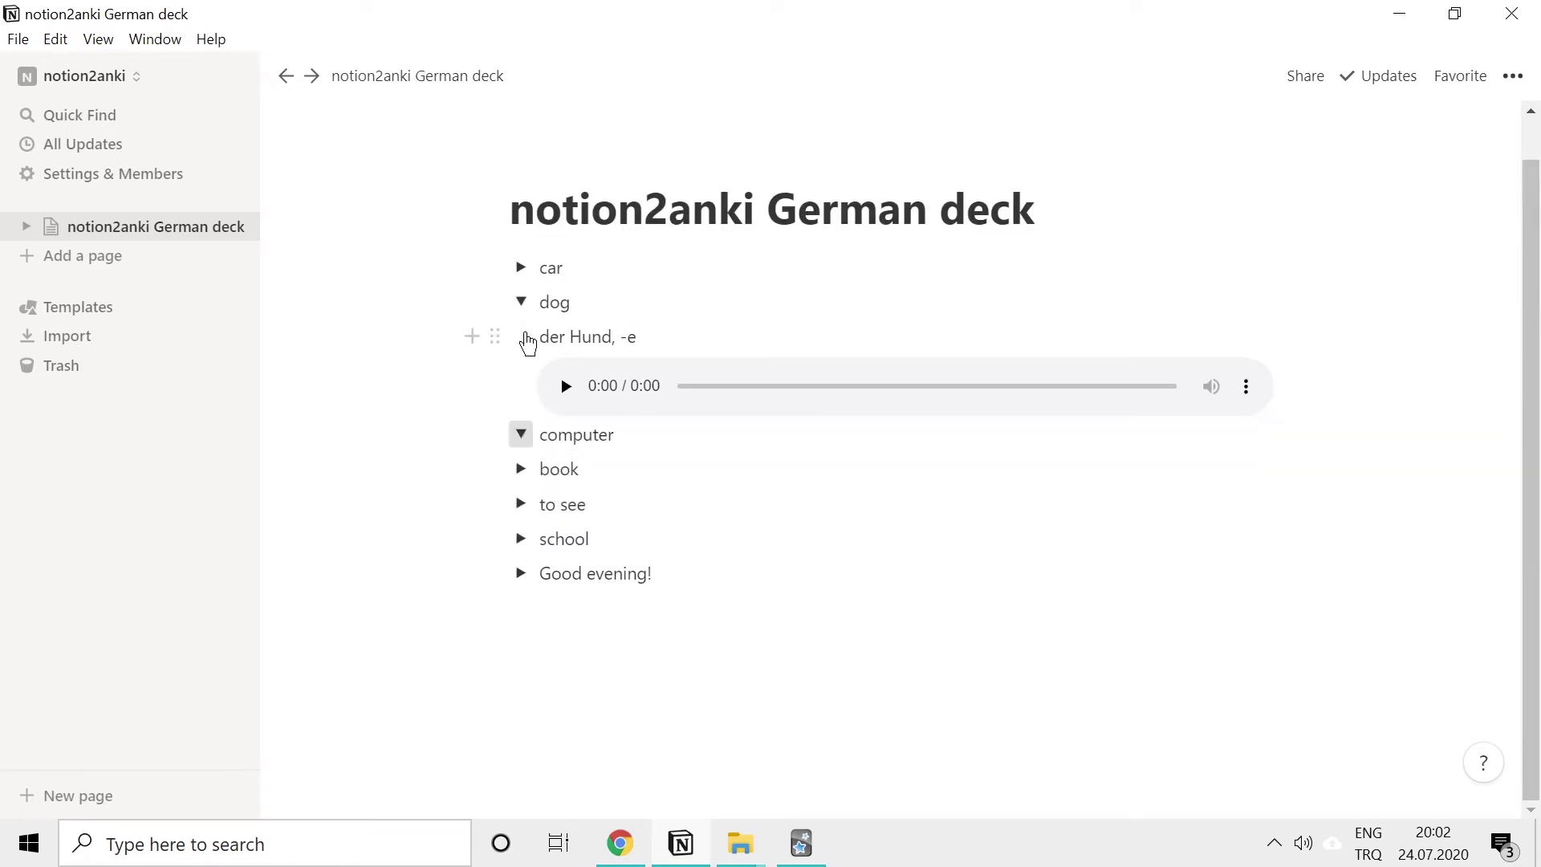
click(523, 311)
Step: Export the German deck page in HTML format
click(1513, 76)
click(1211, 348)
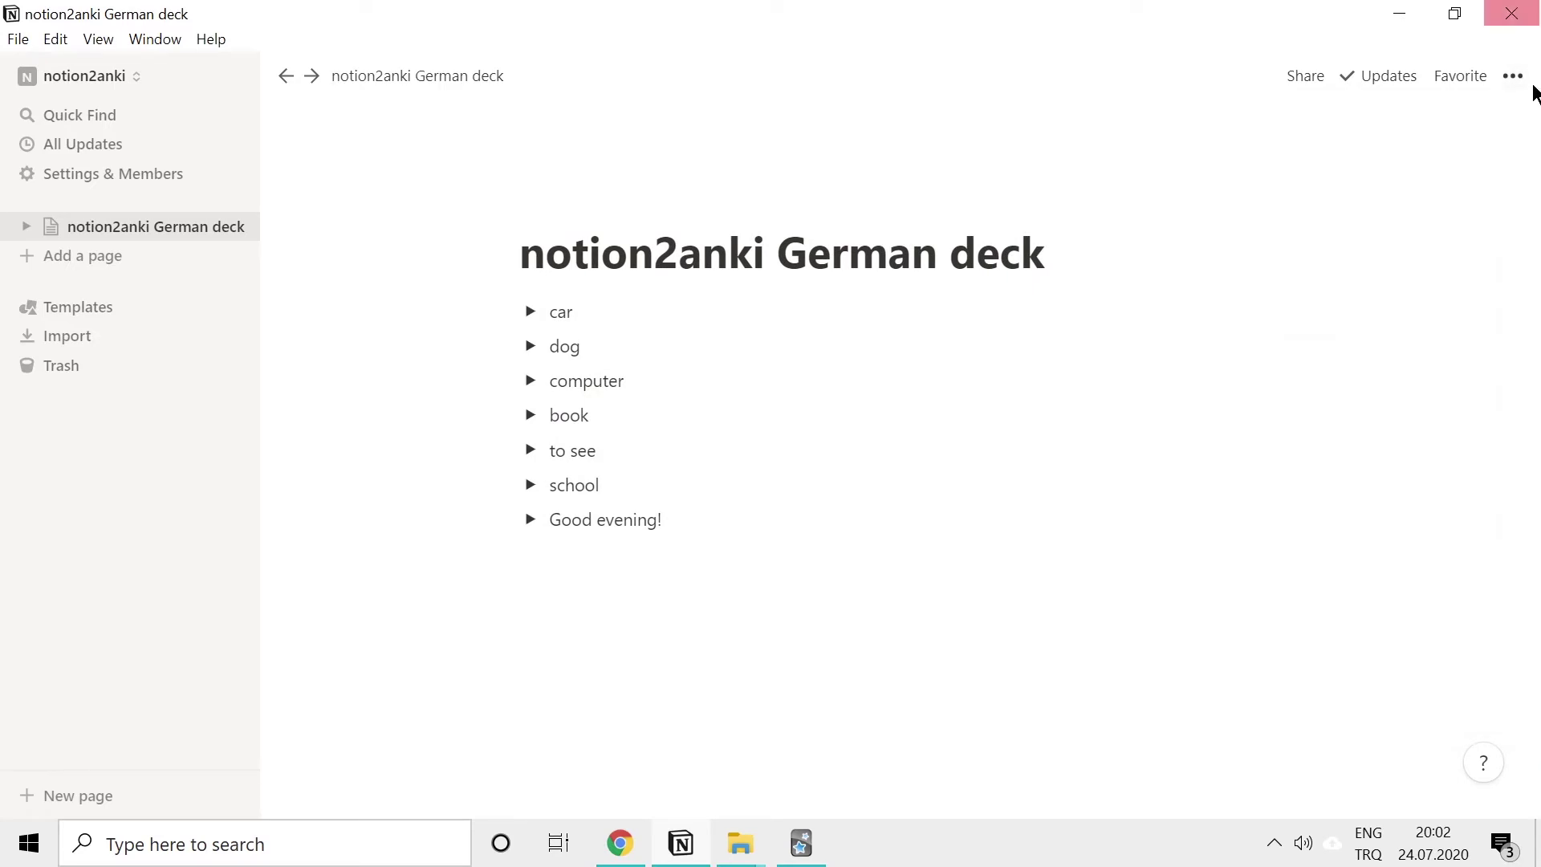
click(1513, 80)
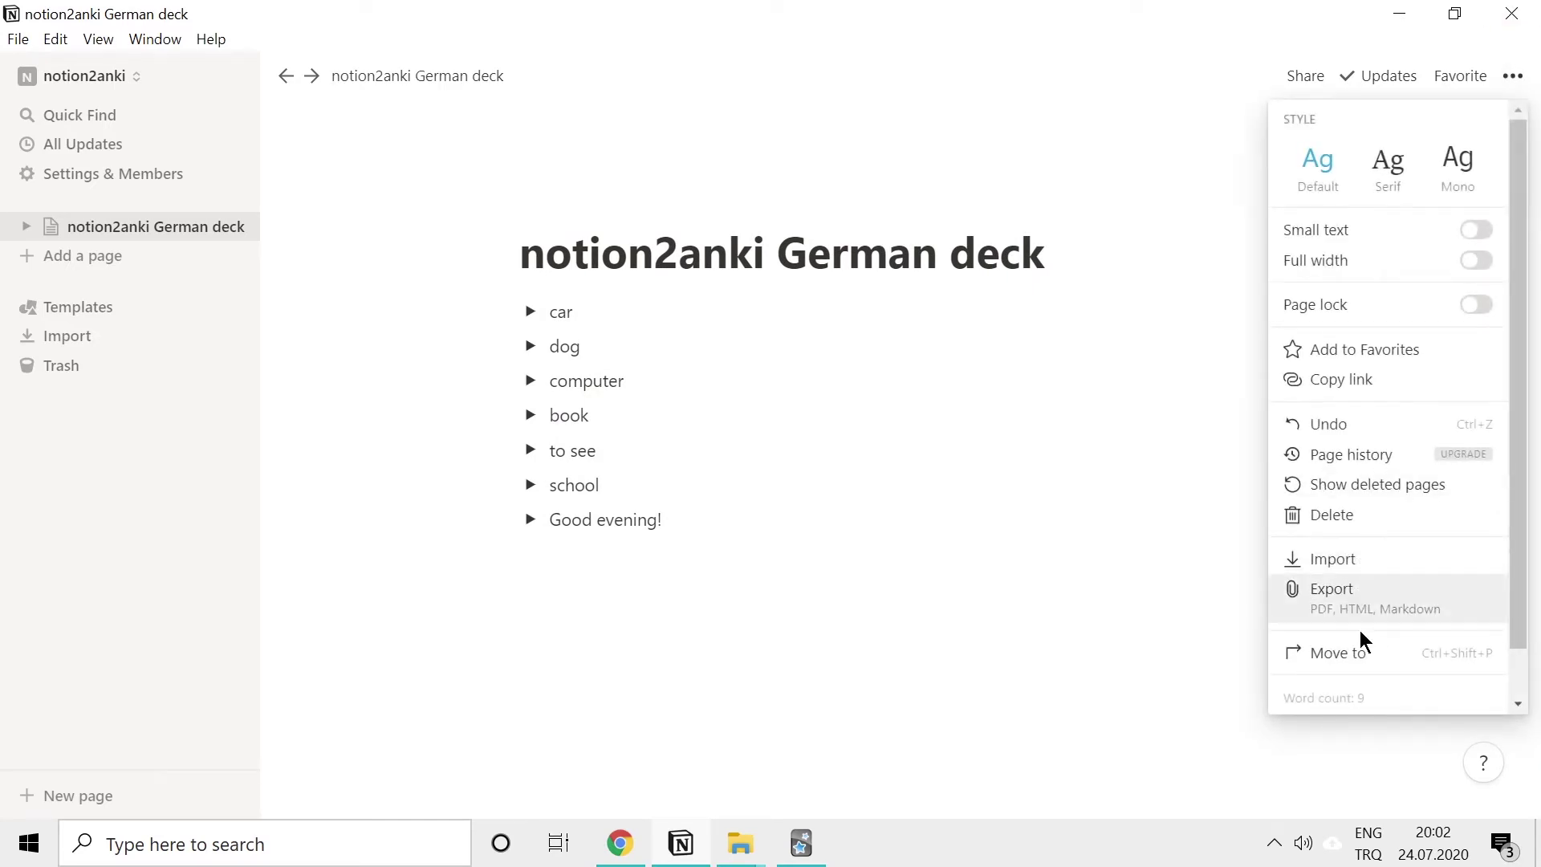
click(1334, 601)
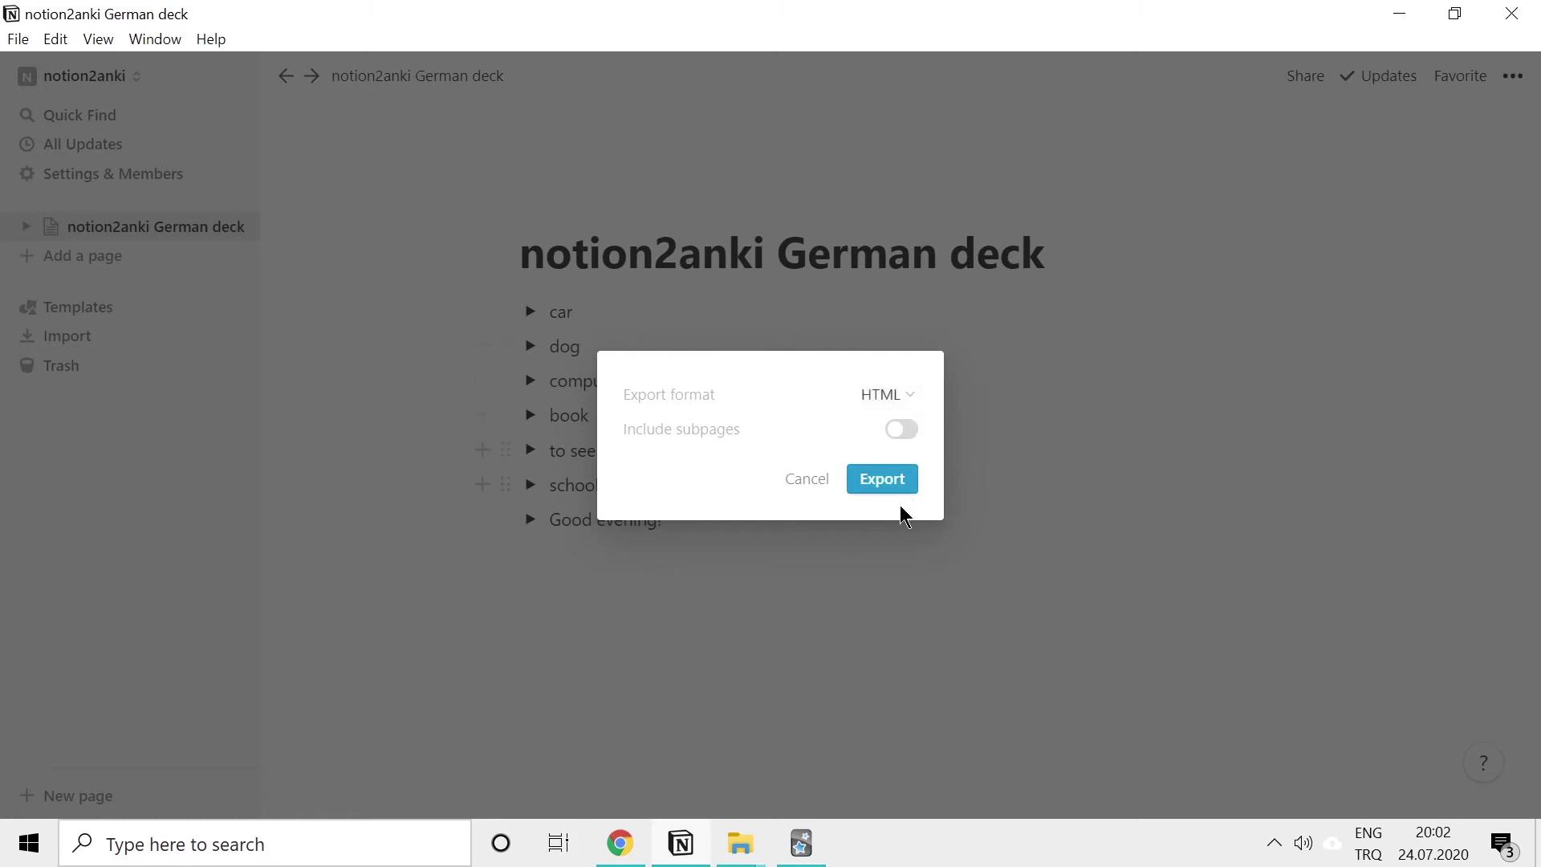
click(867, 489)
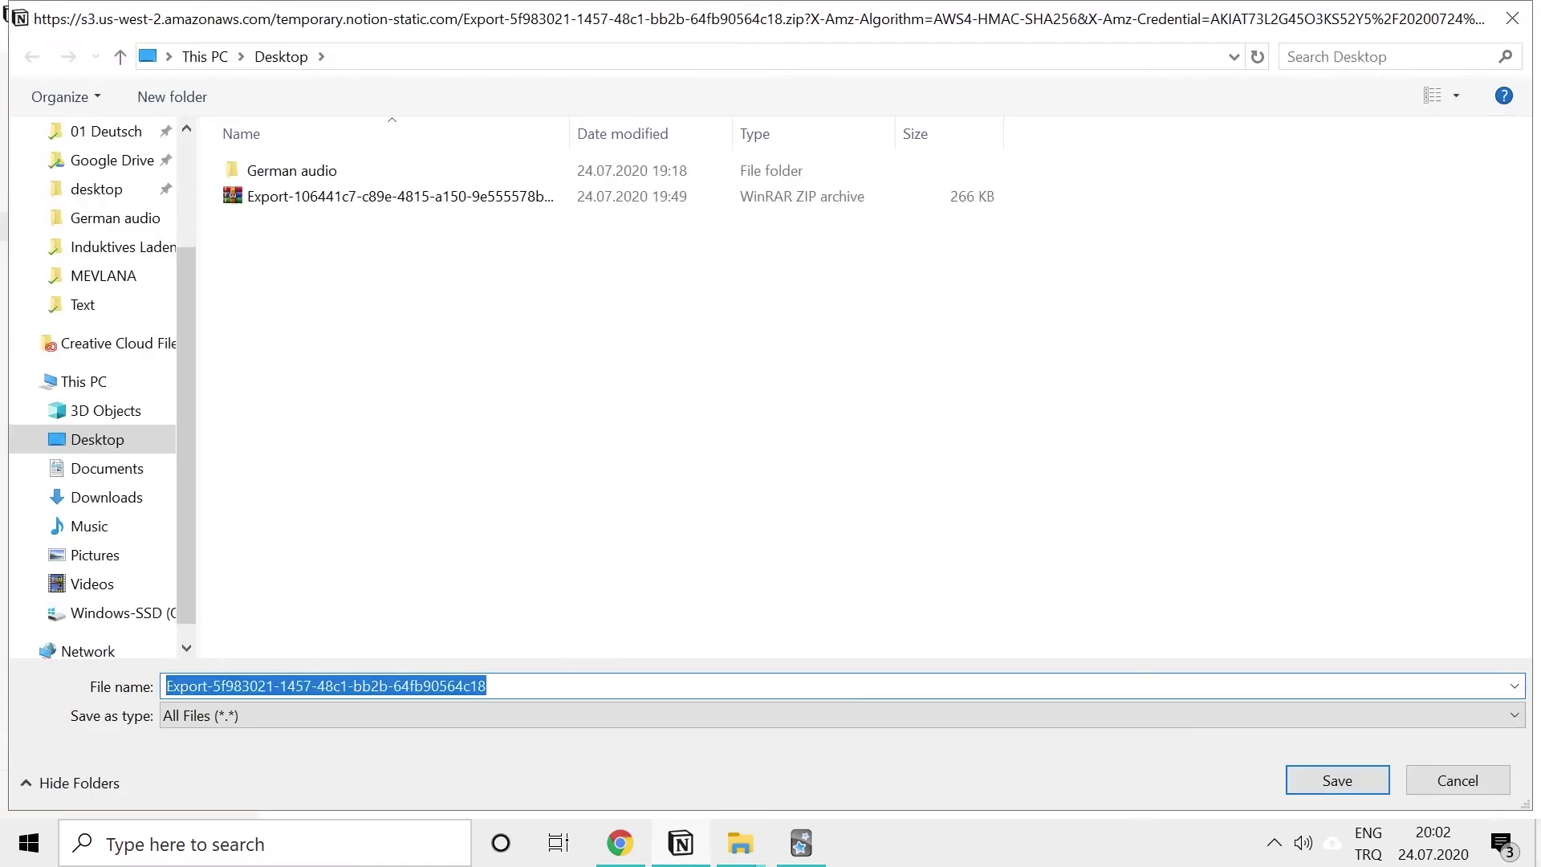
Step: Save the Notion export zip to the Desktop
click(1353, 789)
click(622, 856)
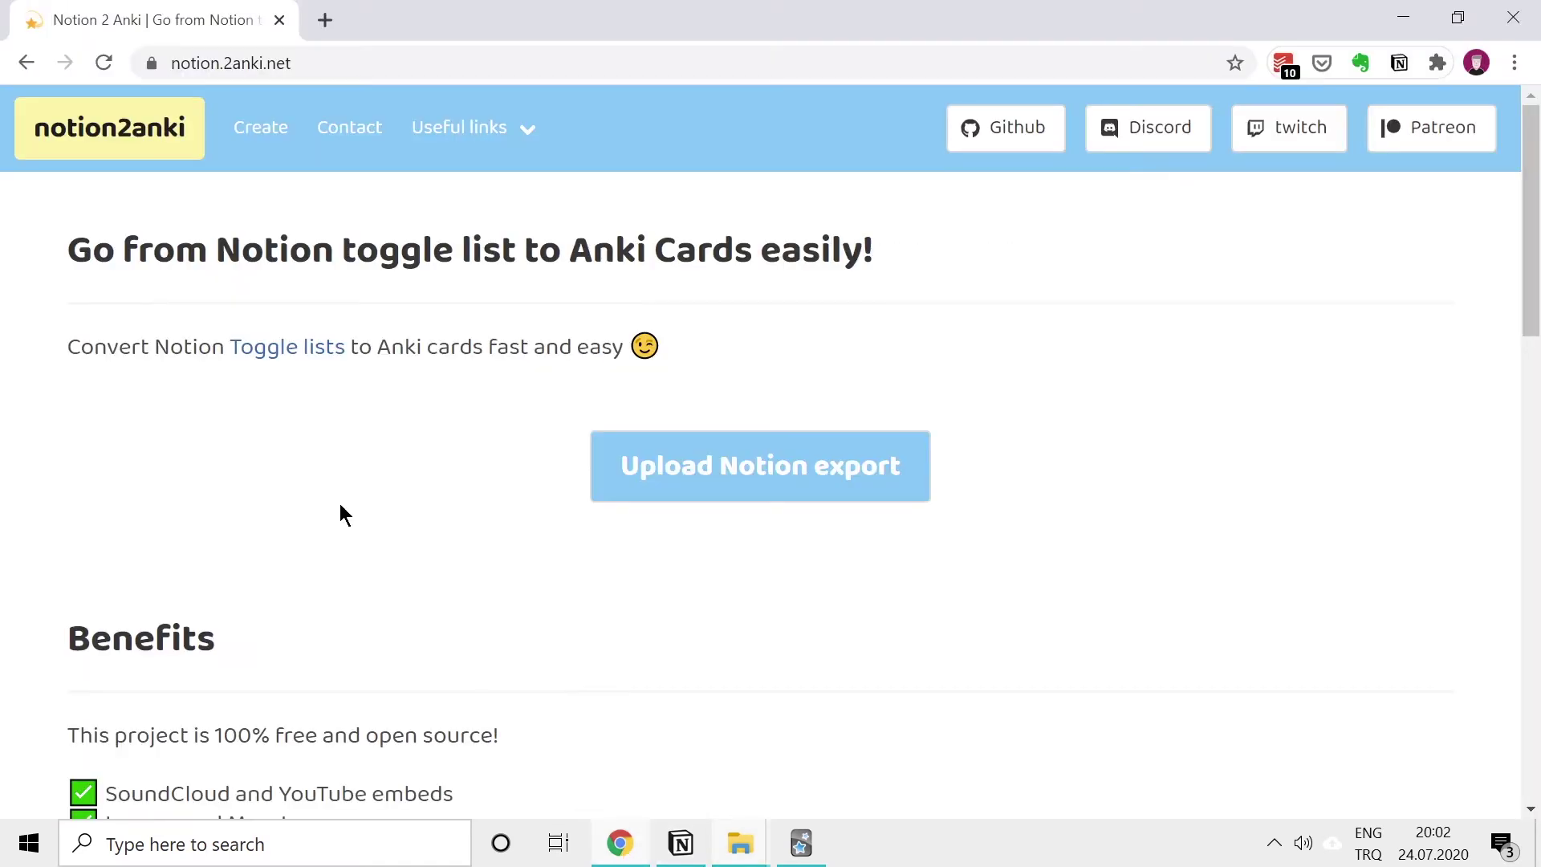
scroll(578, 346, down, 1)
scroll(598, 388, up, 1)
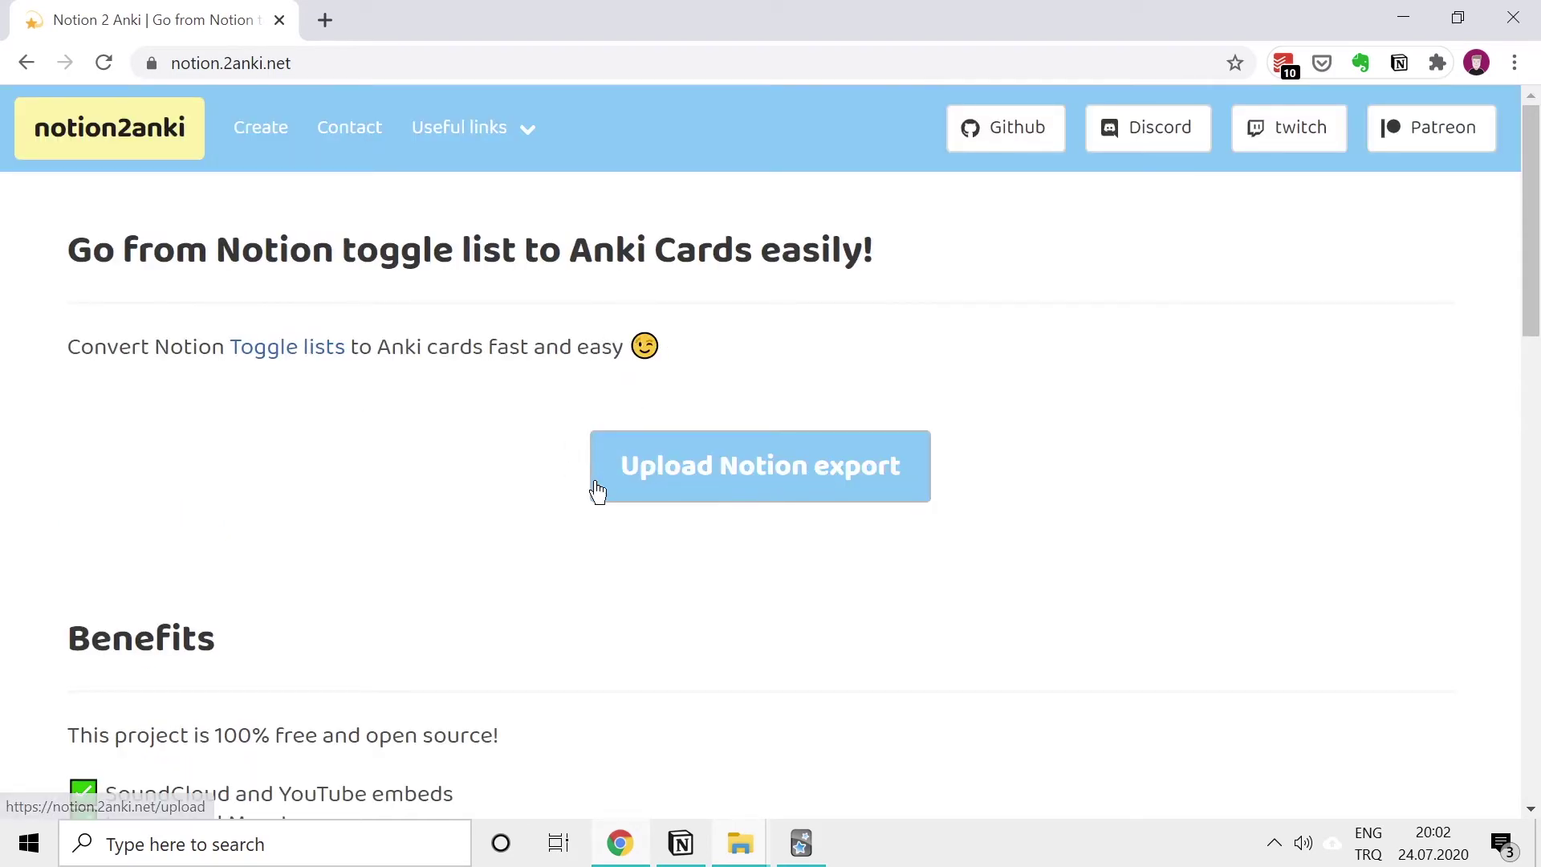
Step: On notion2anki, name the deck 'German deck' and keep the Basic front and back card type
click(746, 464)
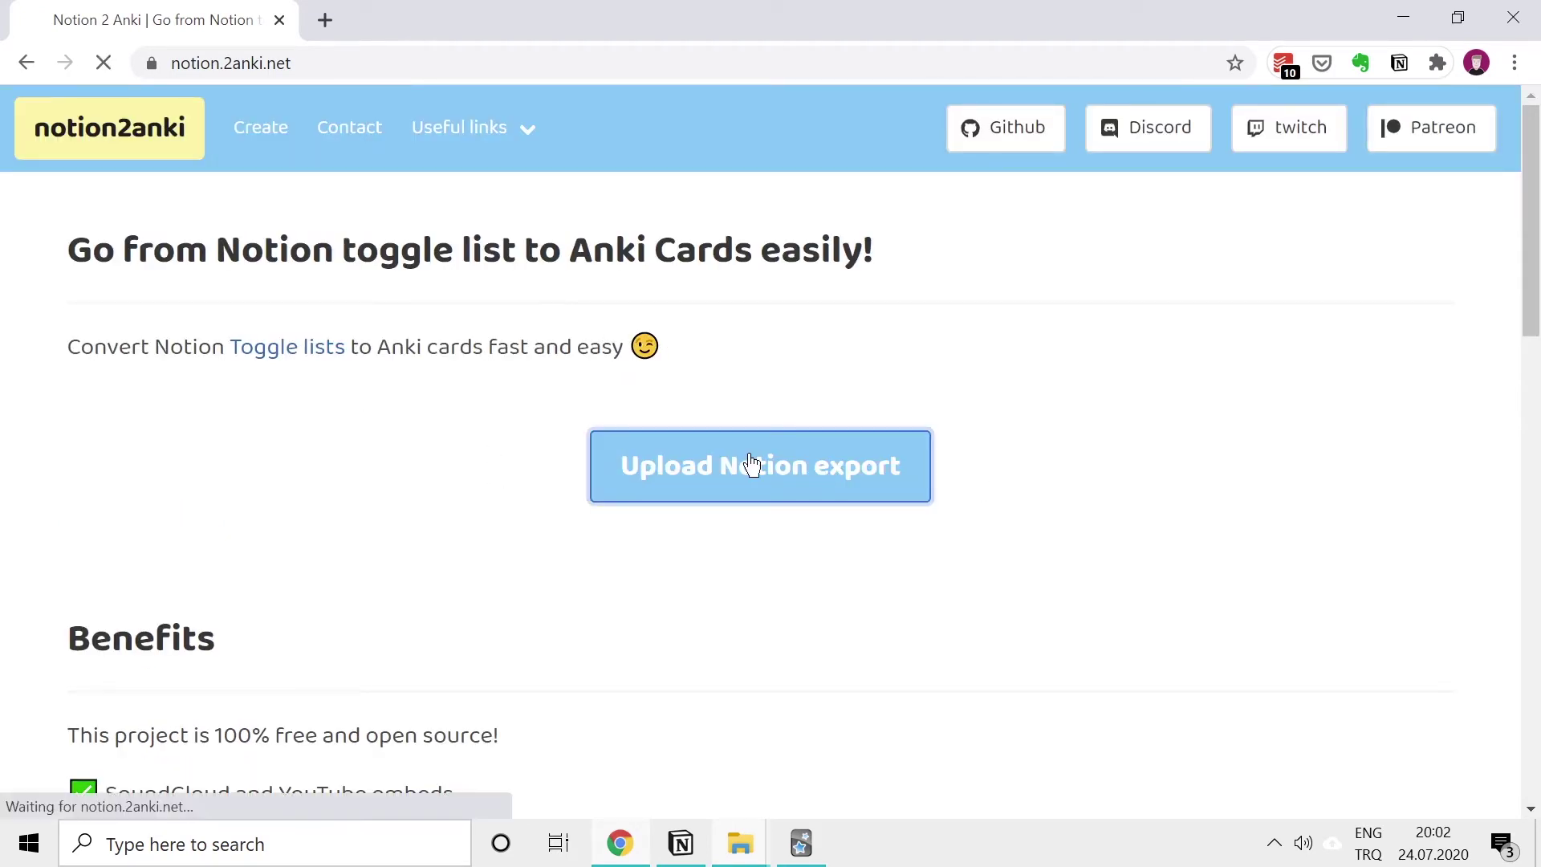
click(443, 492)
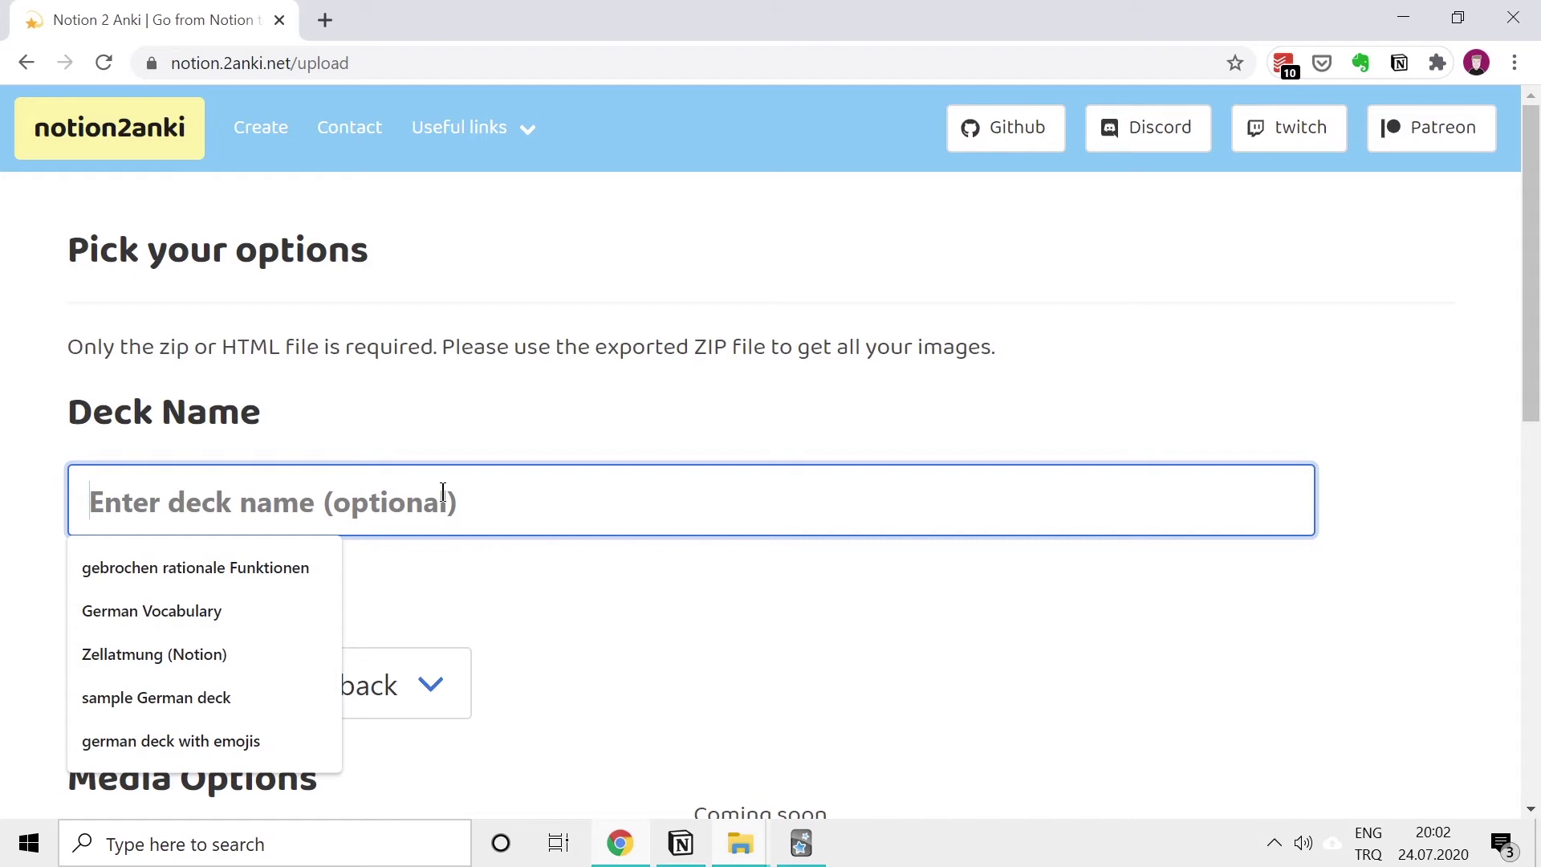
text(German deck)
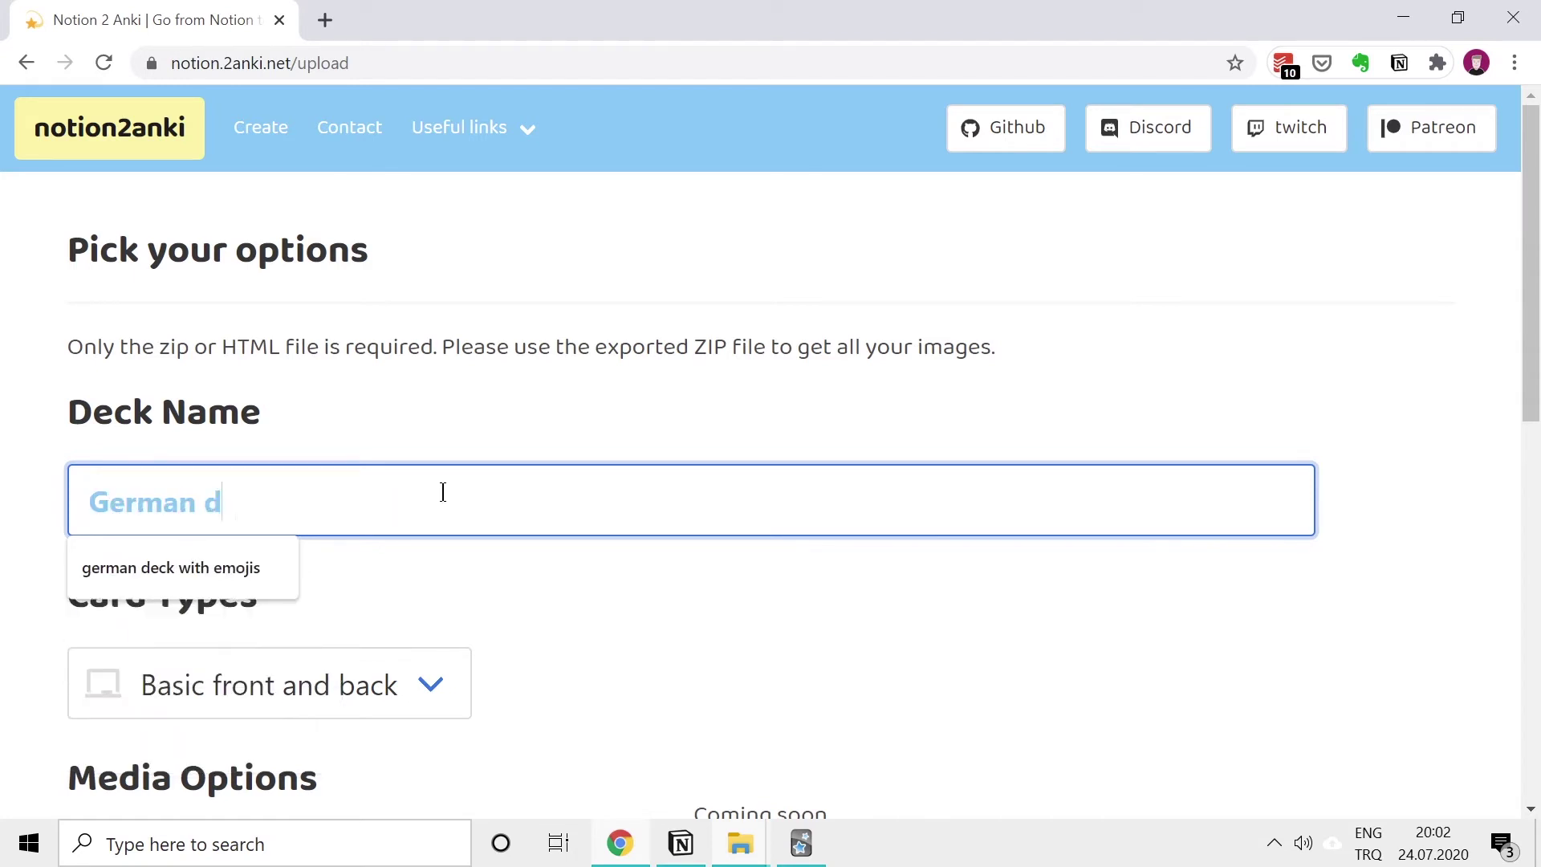
click(372, 451)
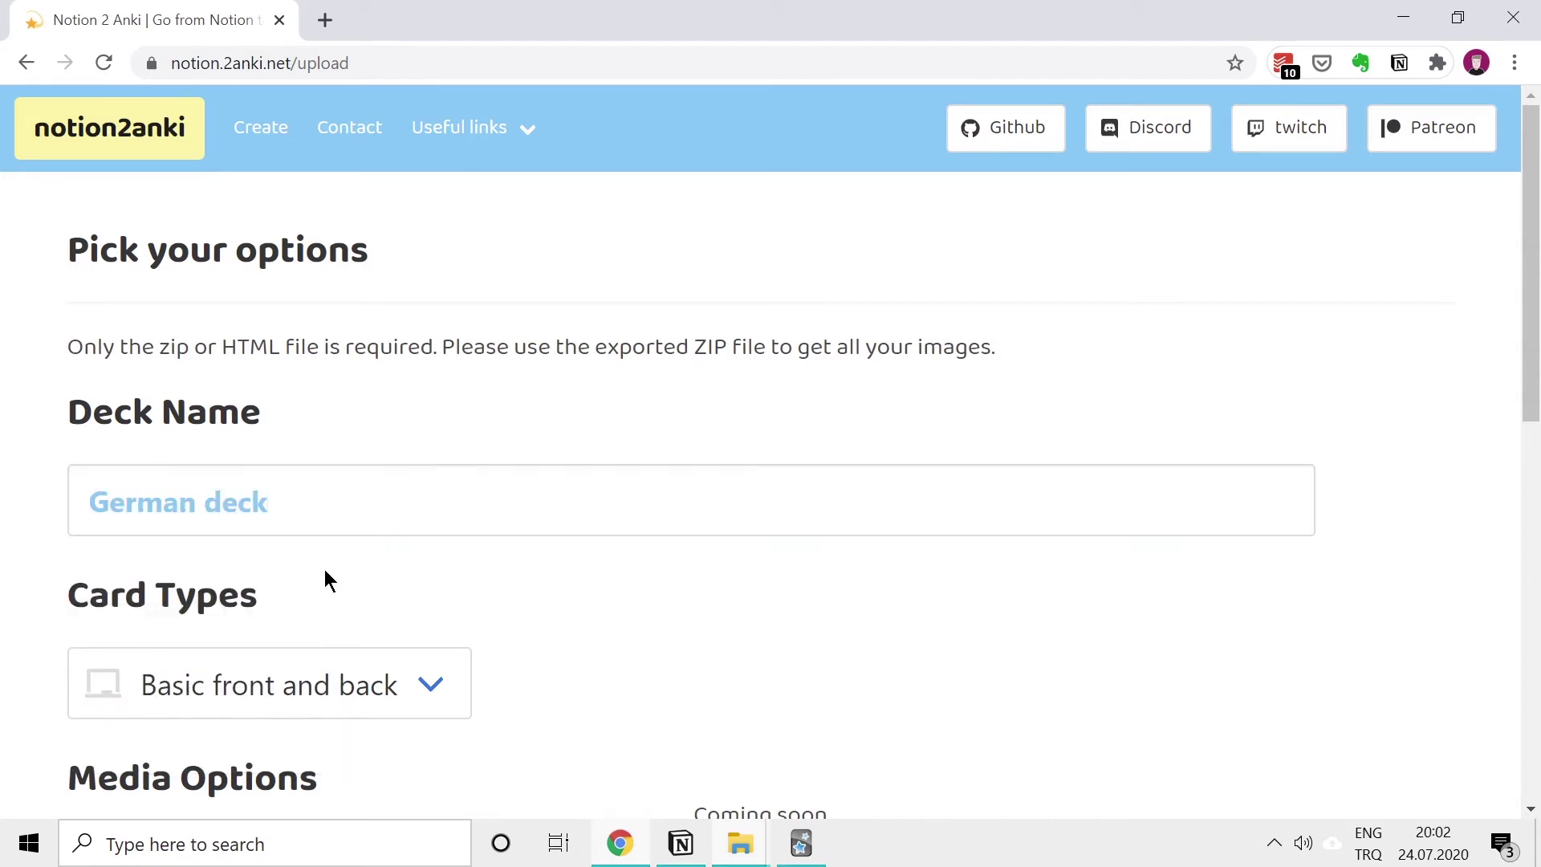
scroll(324, 570, down, 3)
click(216, 459)
click(237, 498)
scroll(498, 433, down, 1)
scroll(562, 481, down, 1)
Step: Choose the newest Notion export zip and convert it into an Anki deck
click(706, 557)
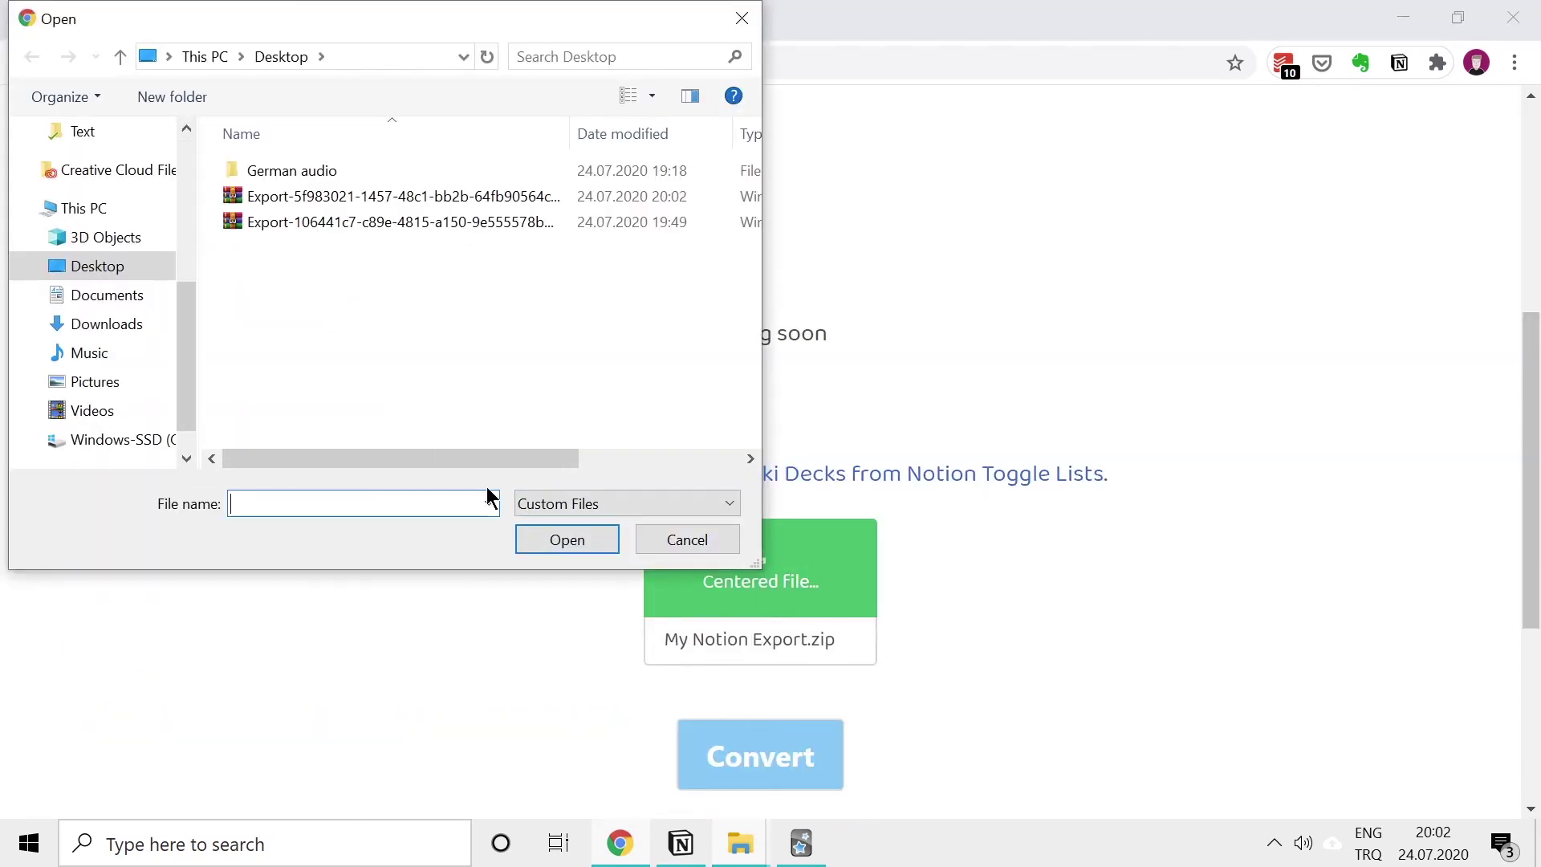
click(466, 196)
click(559, 540)
scroll(690, 514, down, 3)
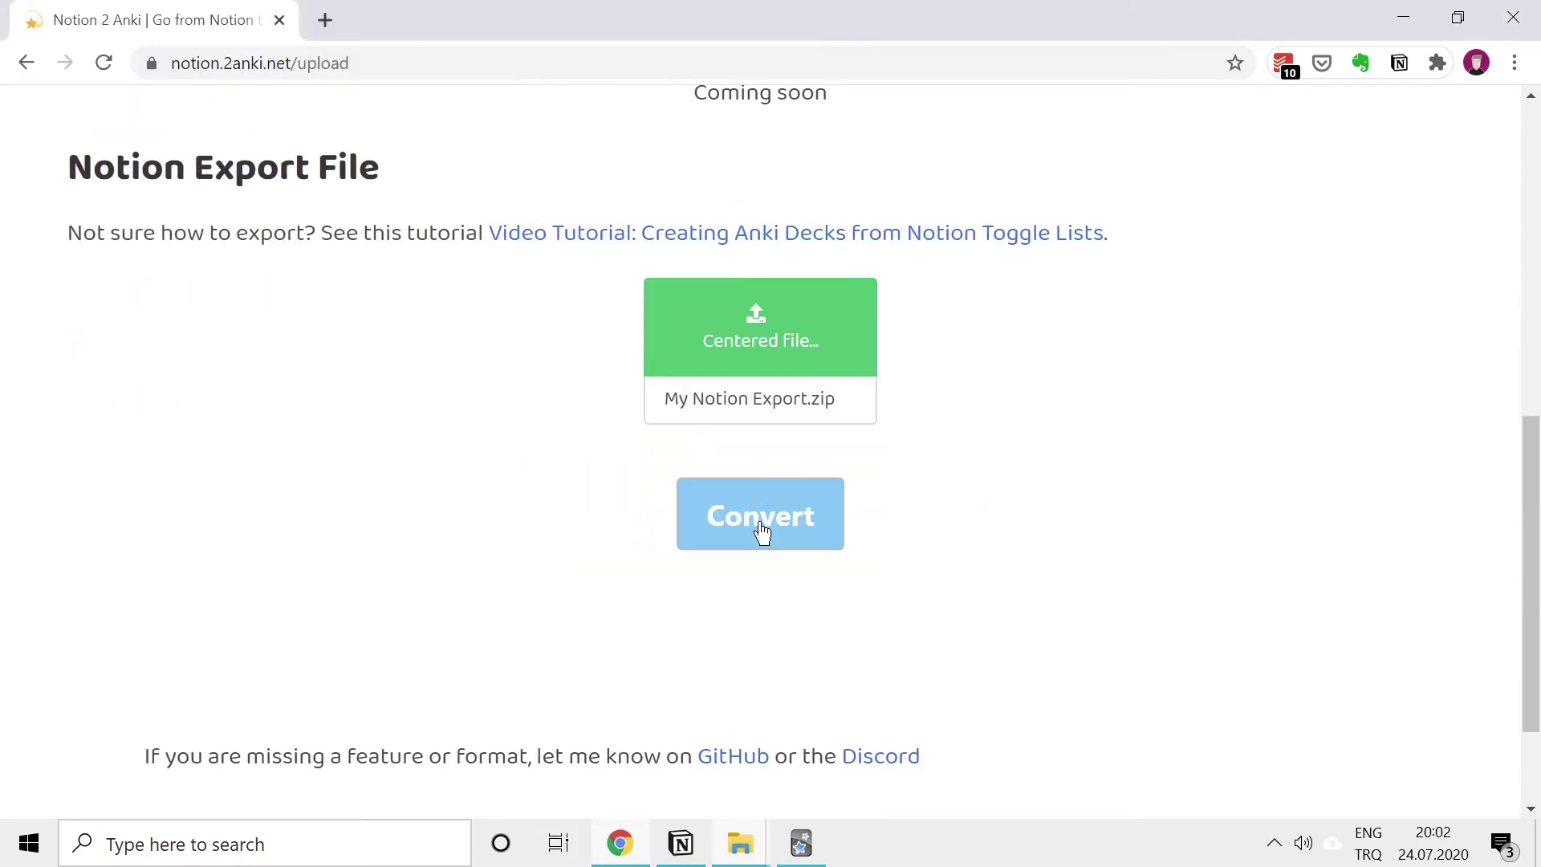
click(761, 533)
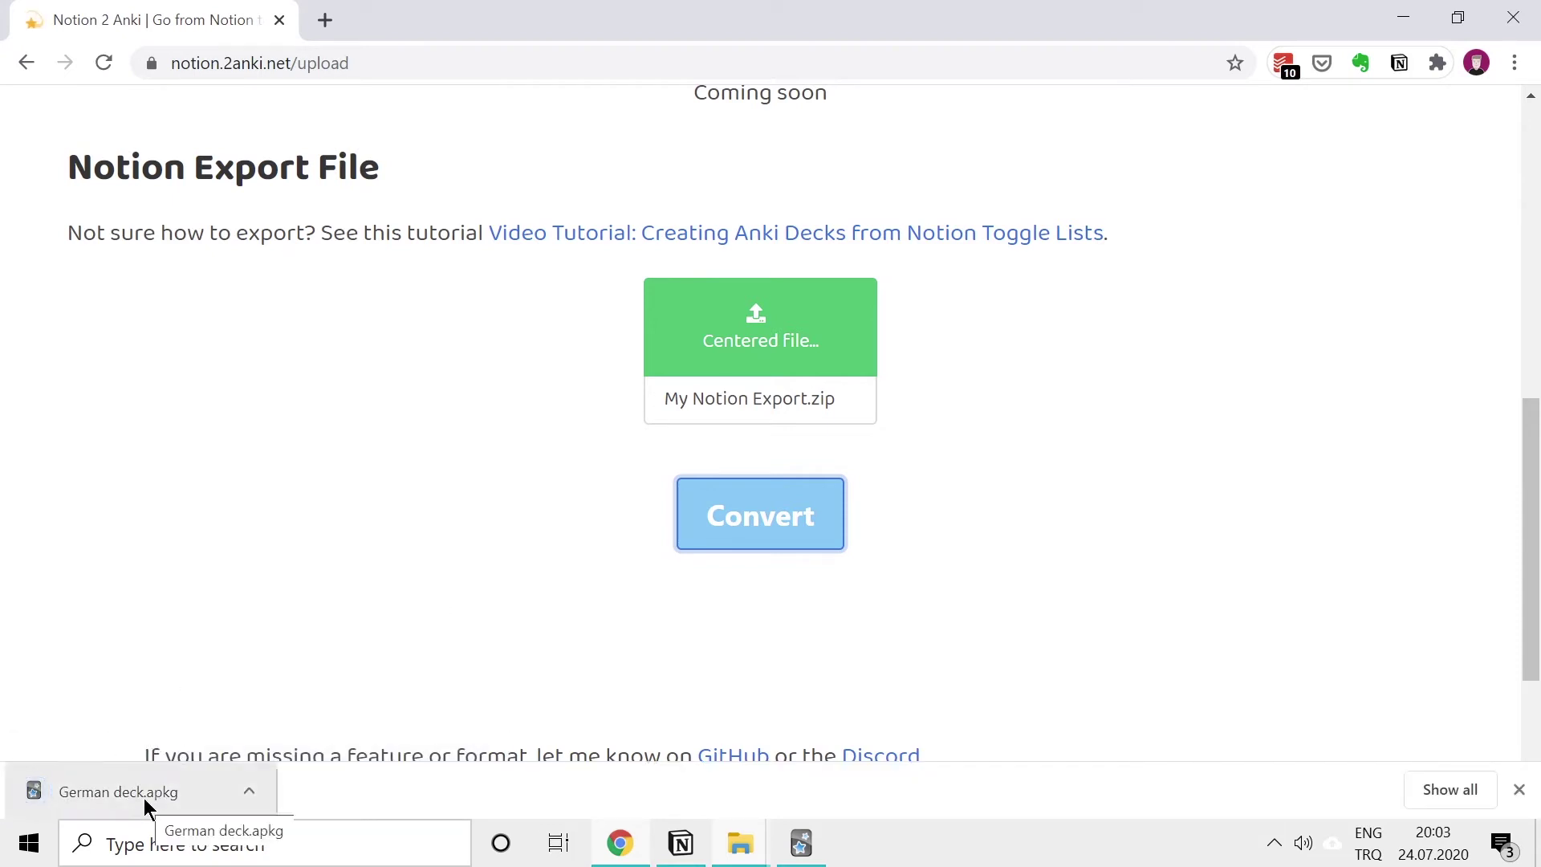
Step: Import German deck.apkg into Anki and start studying the German deck
click(143, 798)
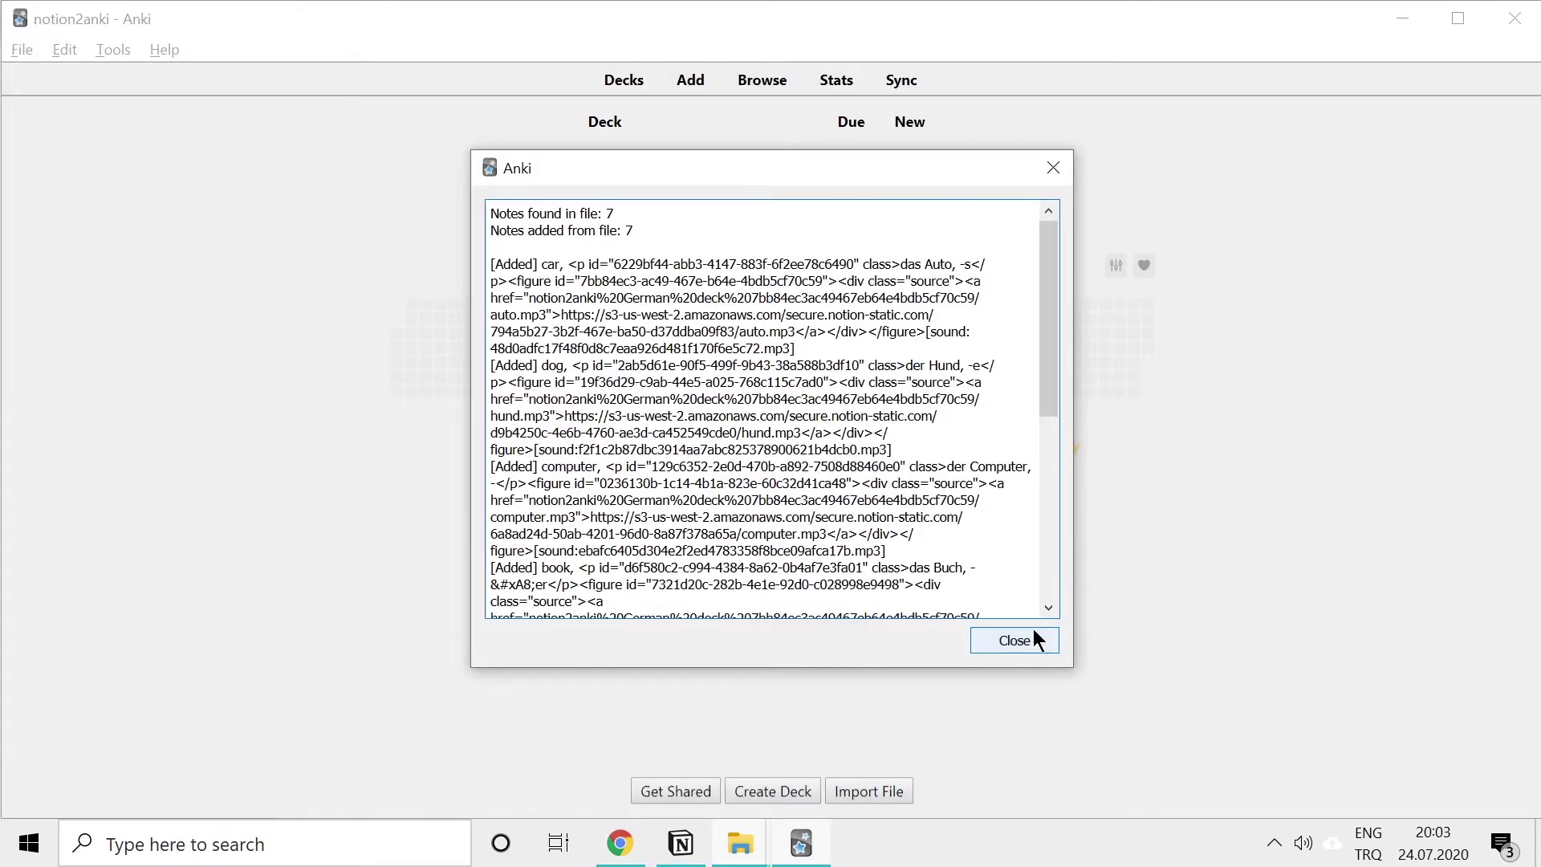
click(1033, 639)
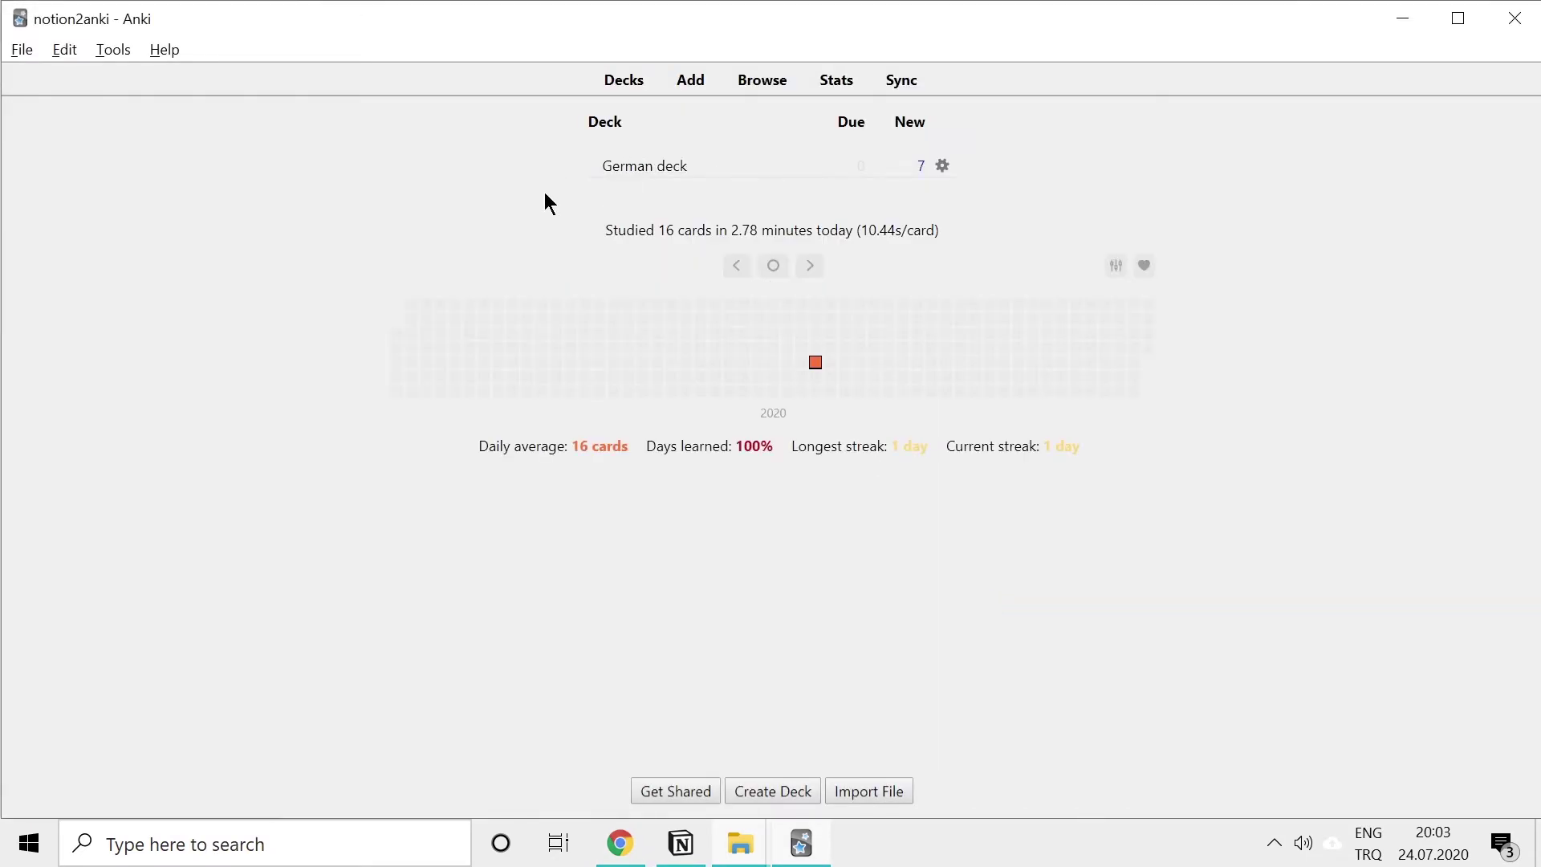
click(665, 170)
click(869, 214)
Step: Rate the car and dog cards Good and reveal the computer card's answer
click(761, 788)
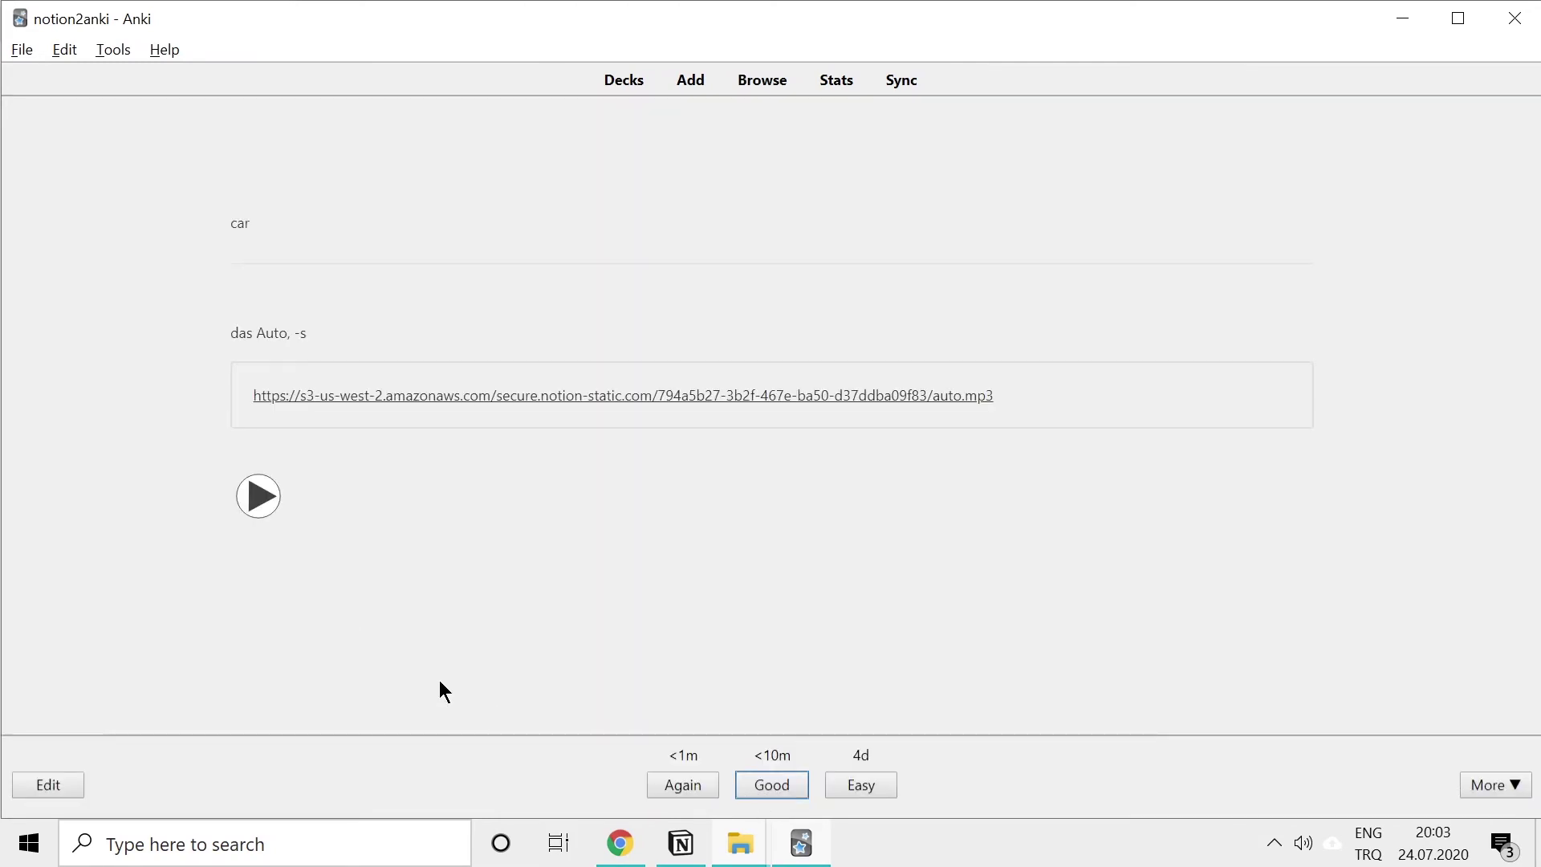
click(769, 793)
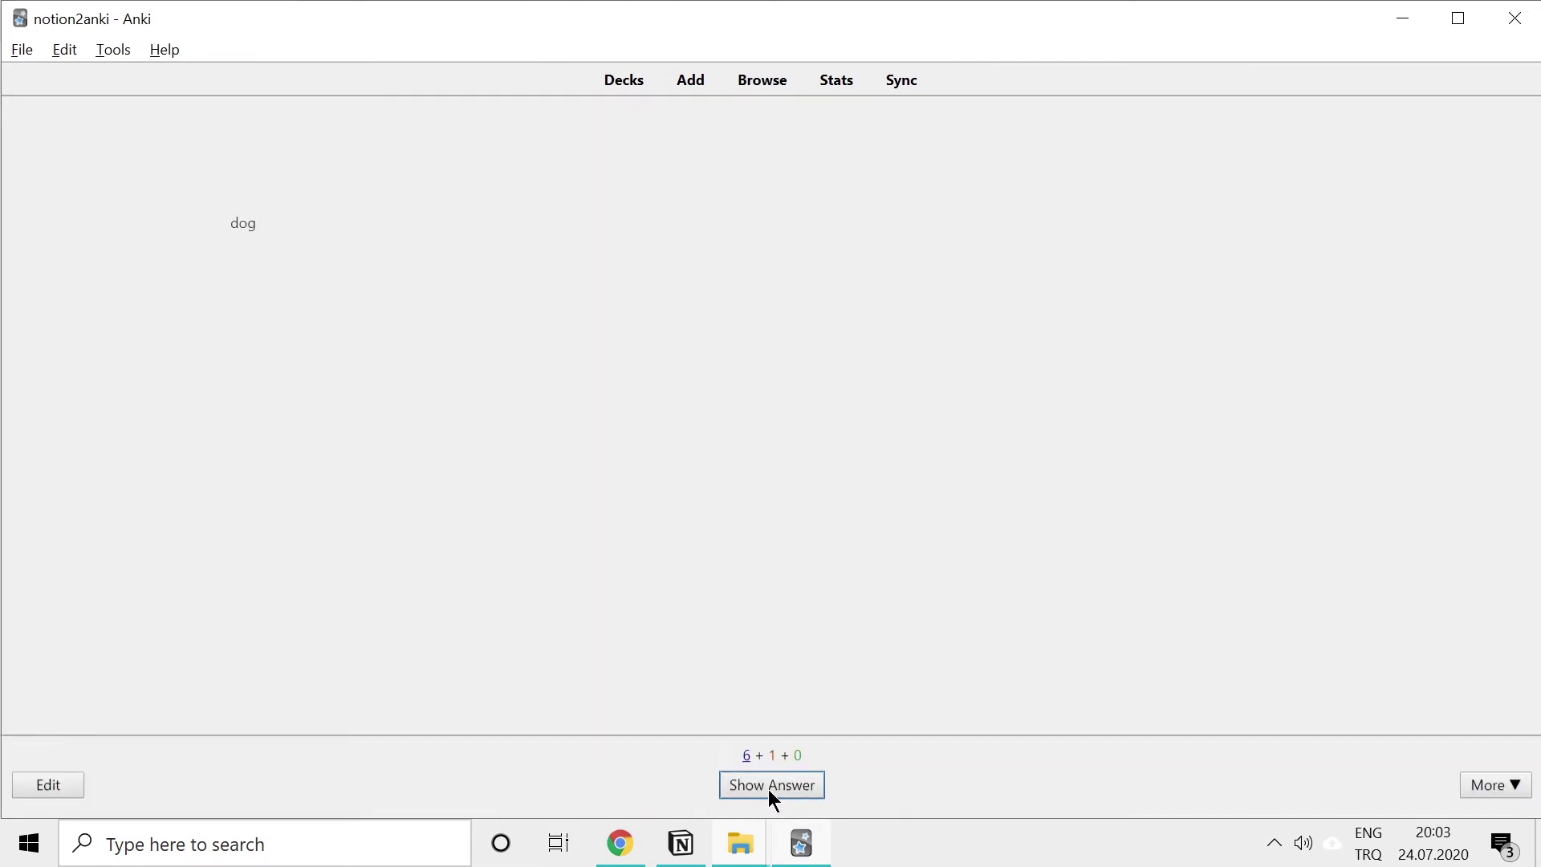
click(768, 788)
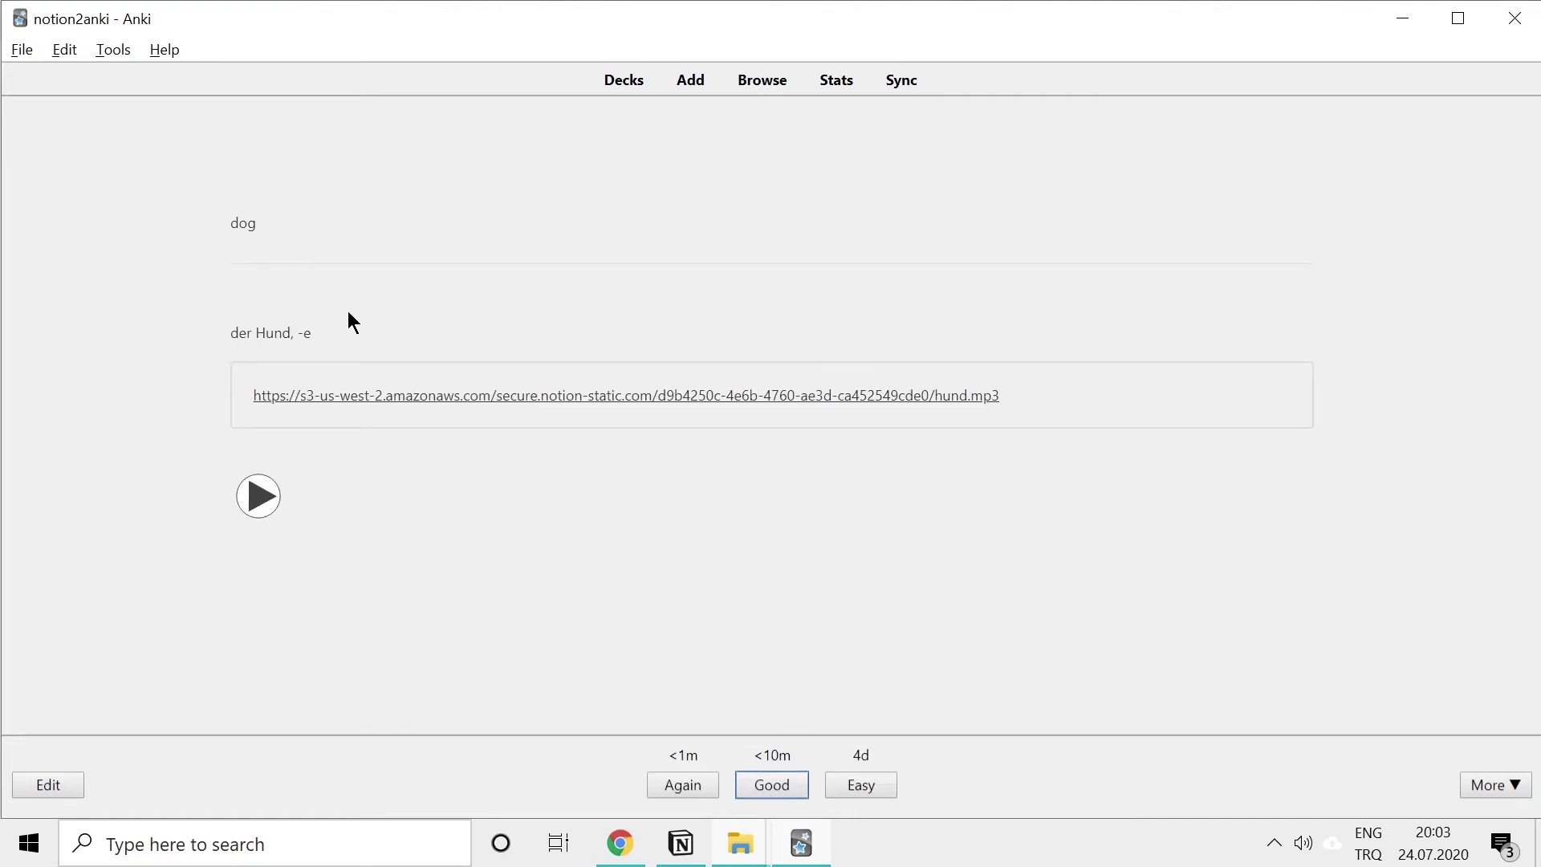
drag(200, 222, 287, 219)
click(287, 218)
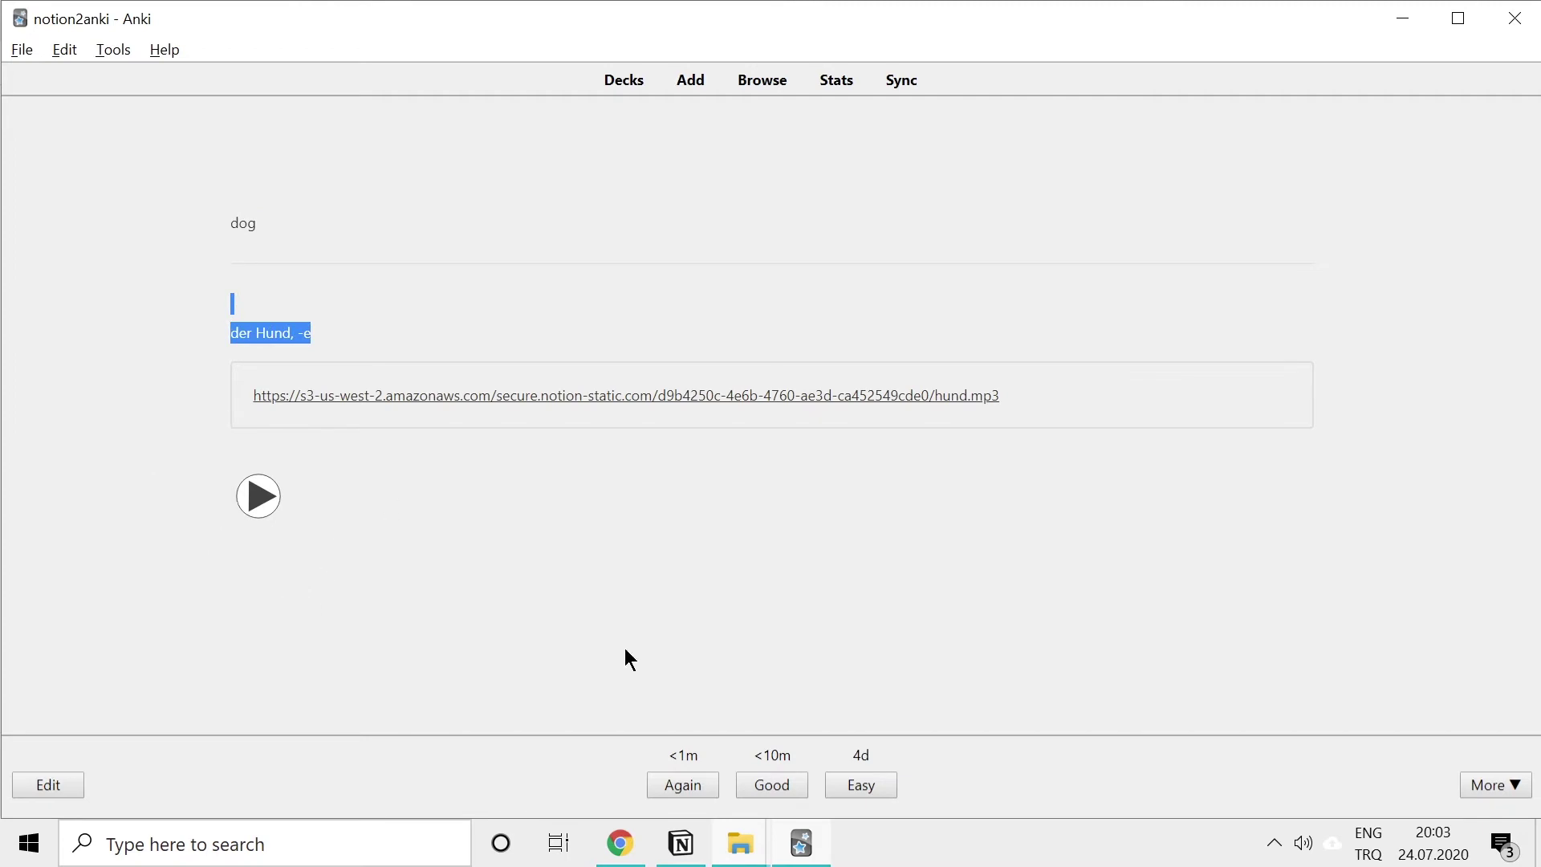
click(650, 611)
click(785, 783)
click(787, 782)
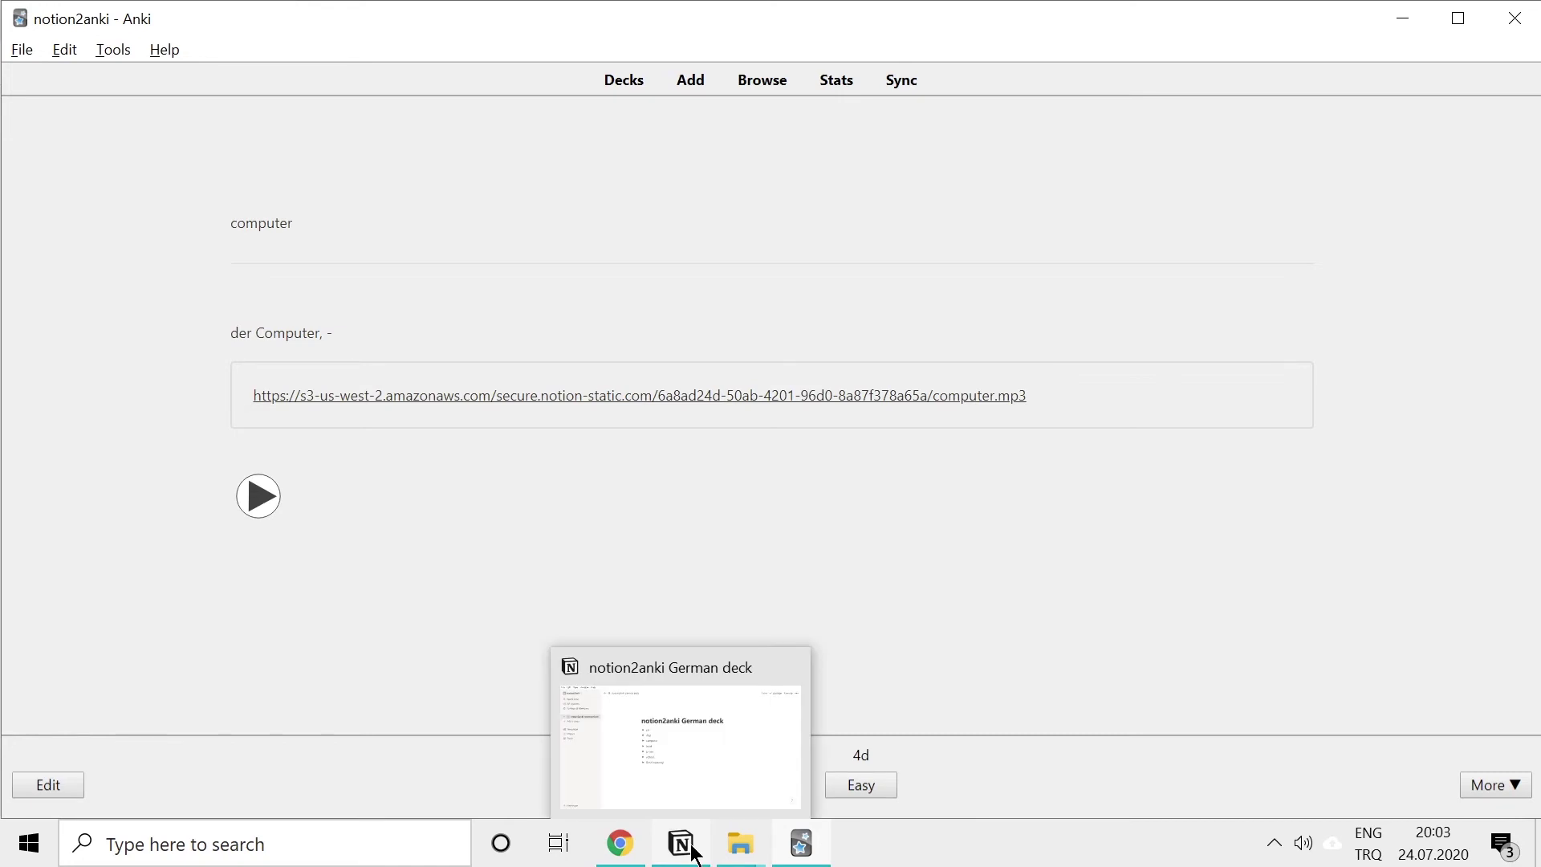
click(686, 769)
Step: Turn 'das Auto, -s' into a heading prefixed with the red car emoji
click(529, 313)
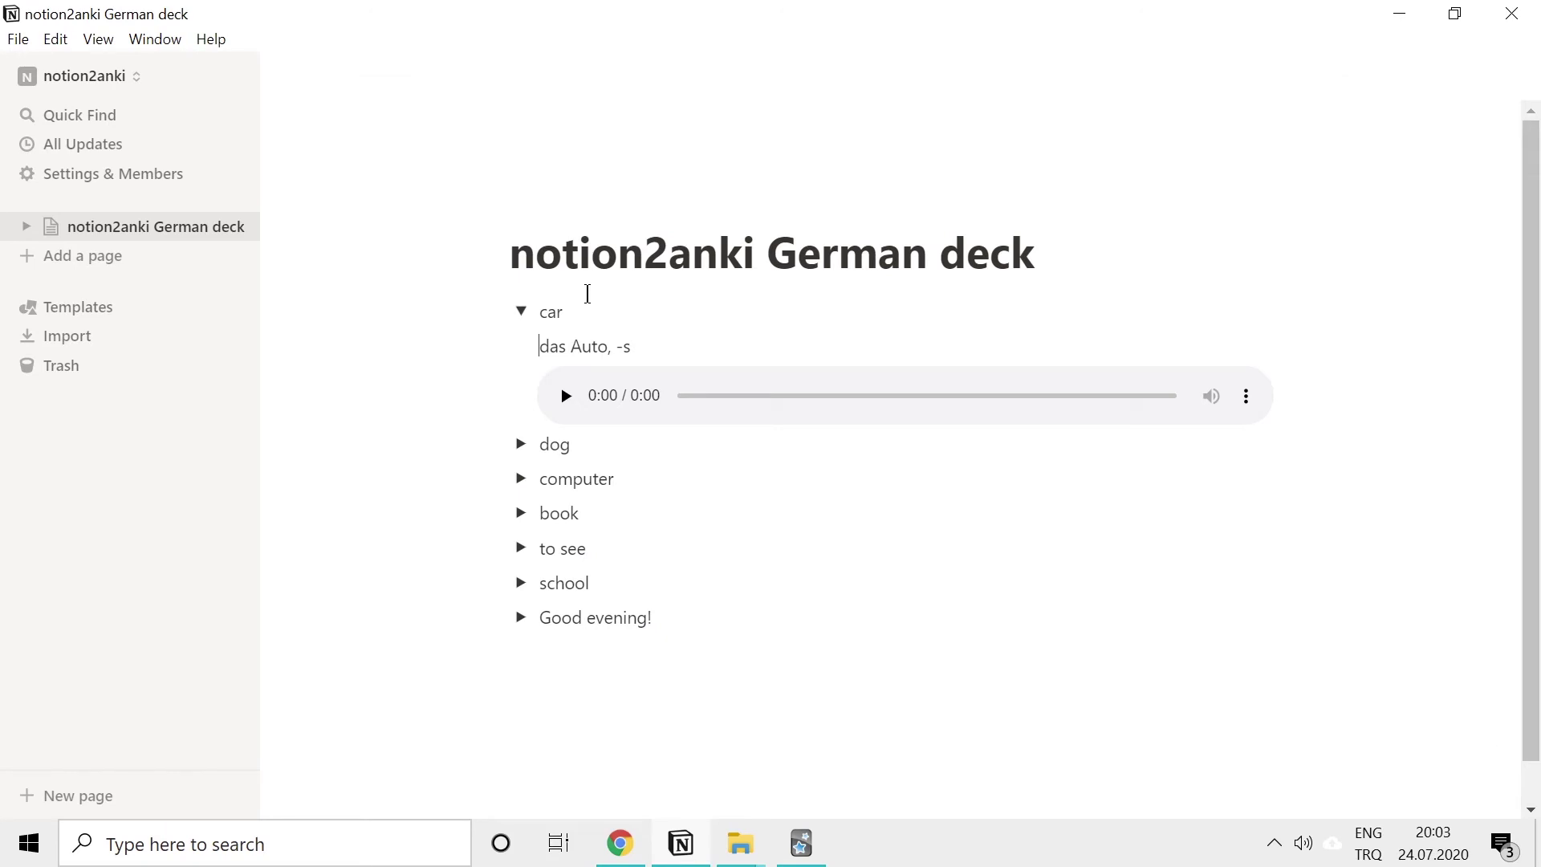
text(/headin)
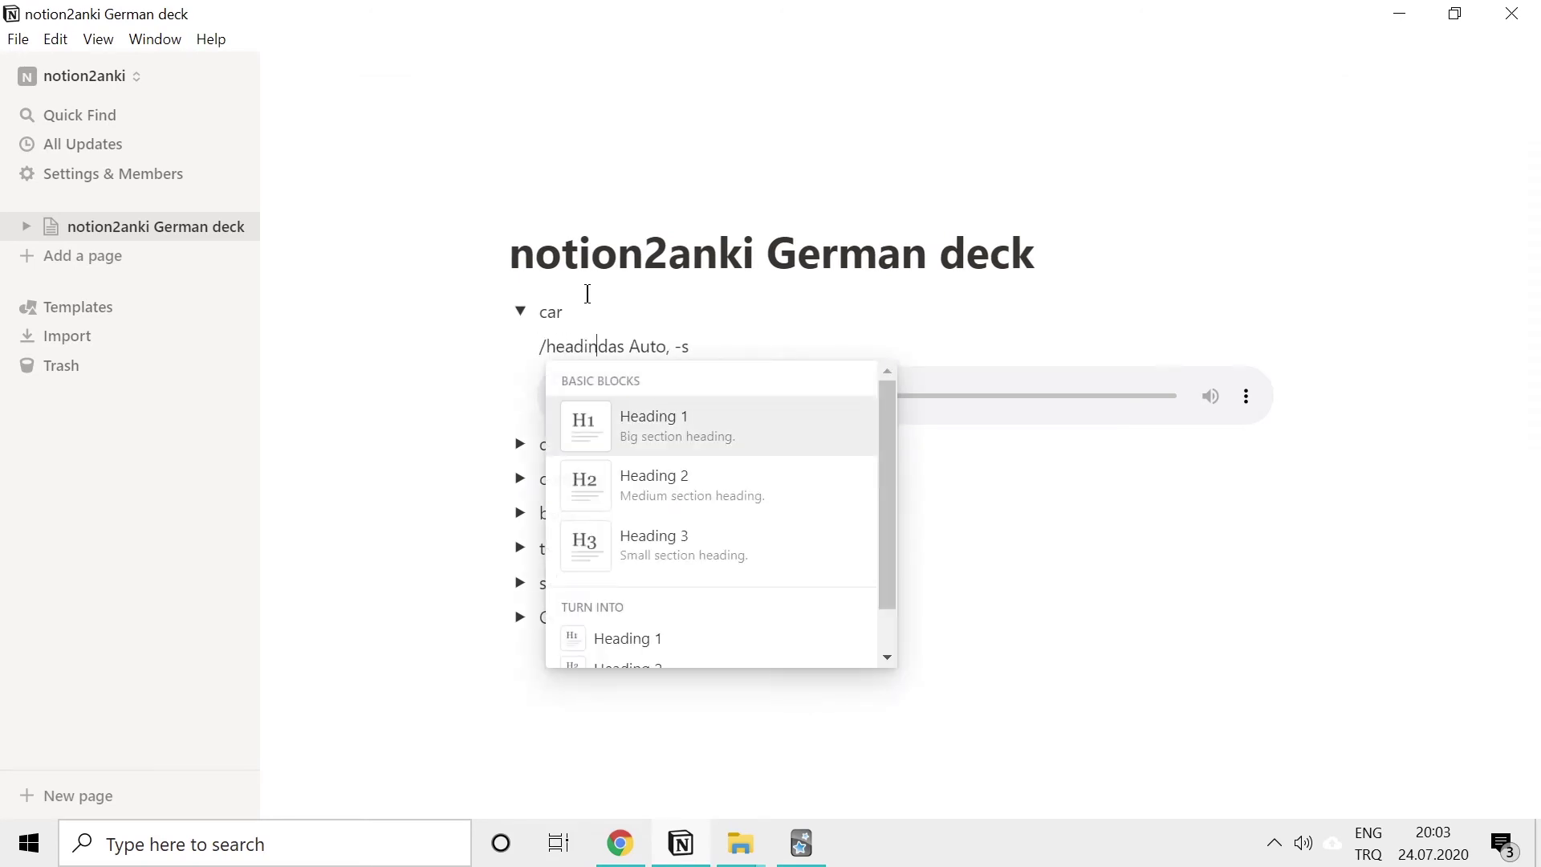
key(Return)
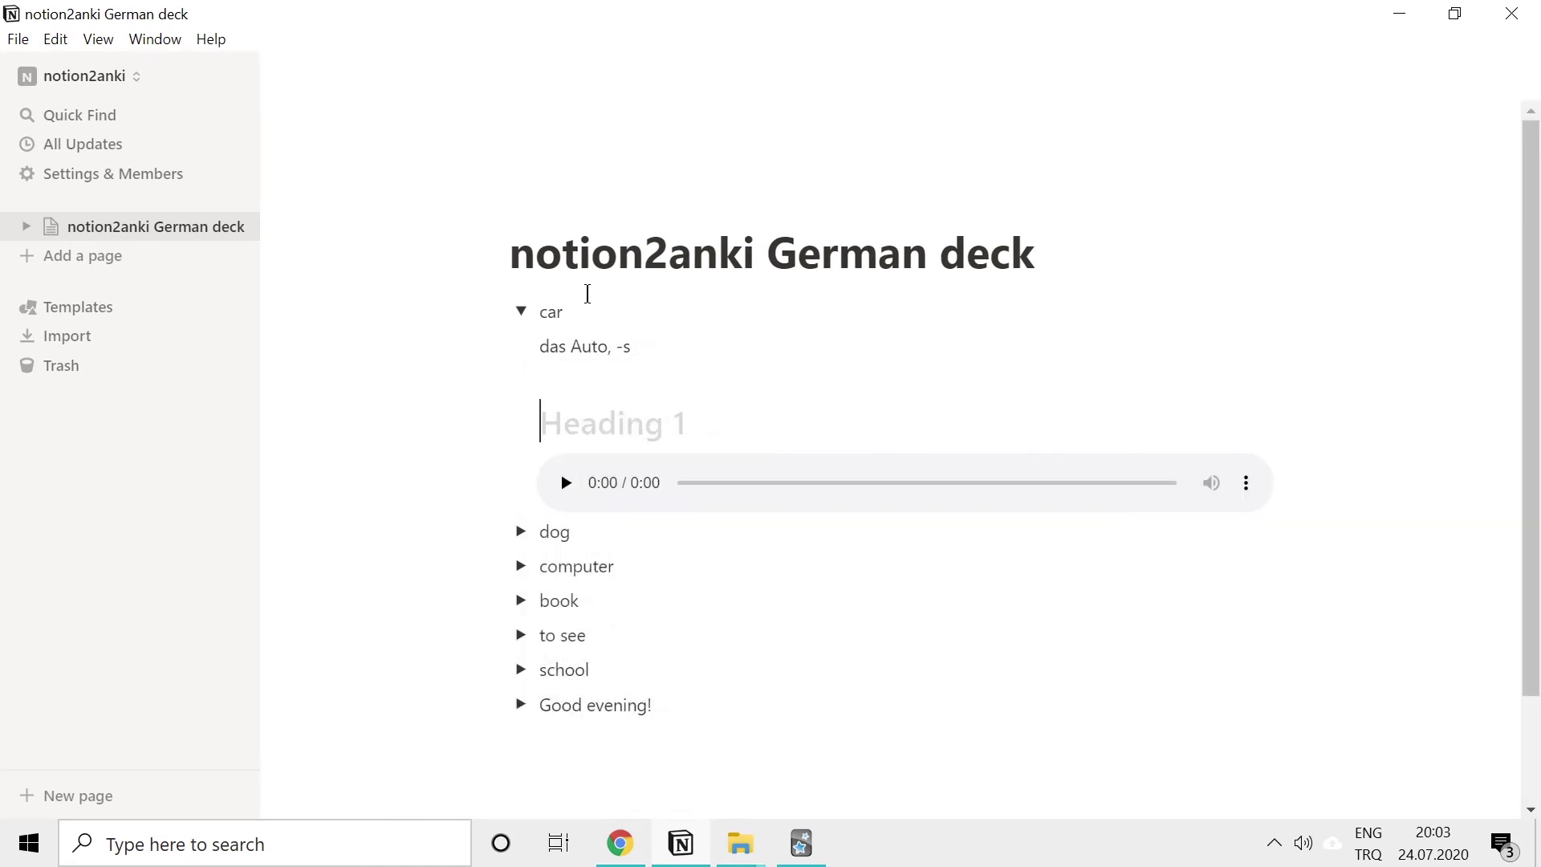
key(BackSpace)
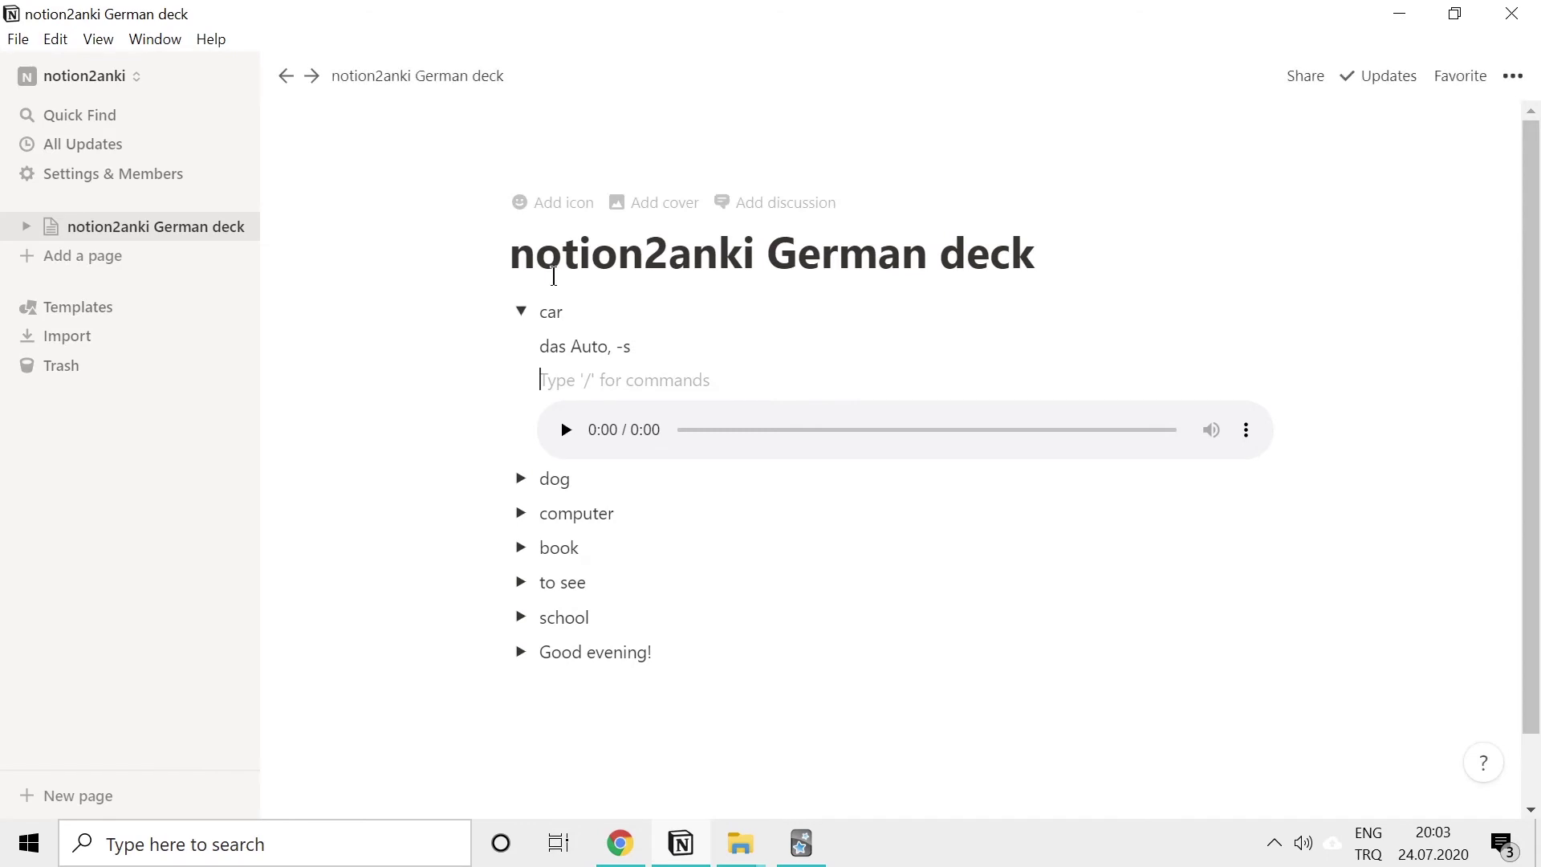
key(BackSpace)
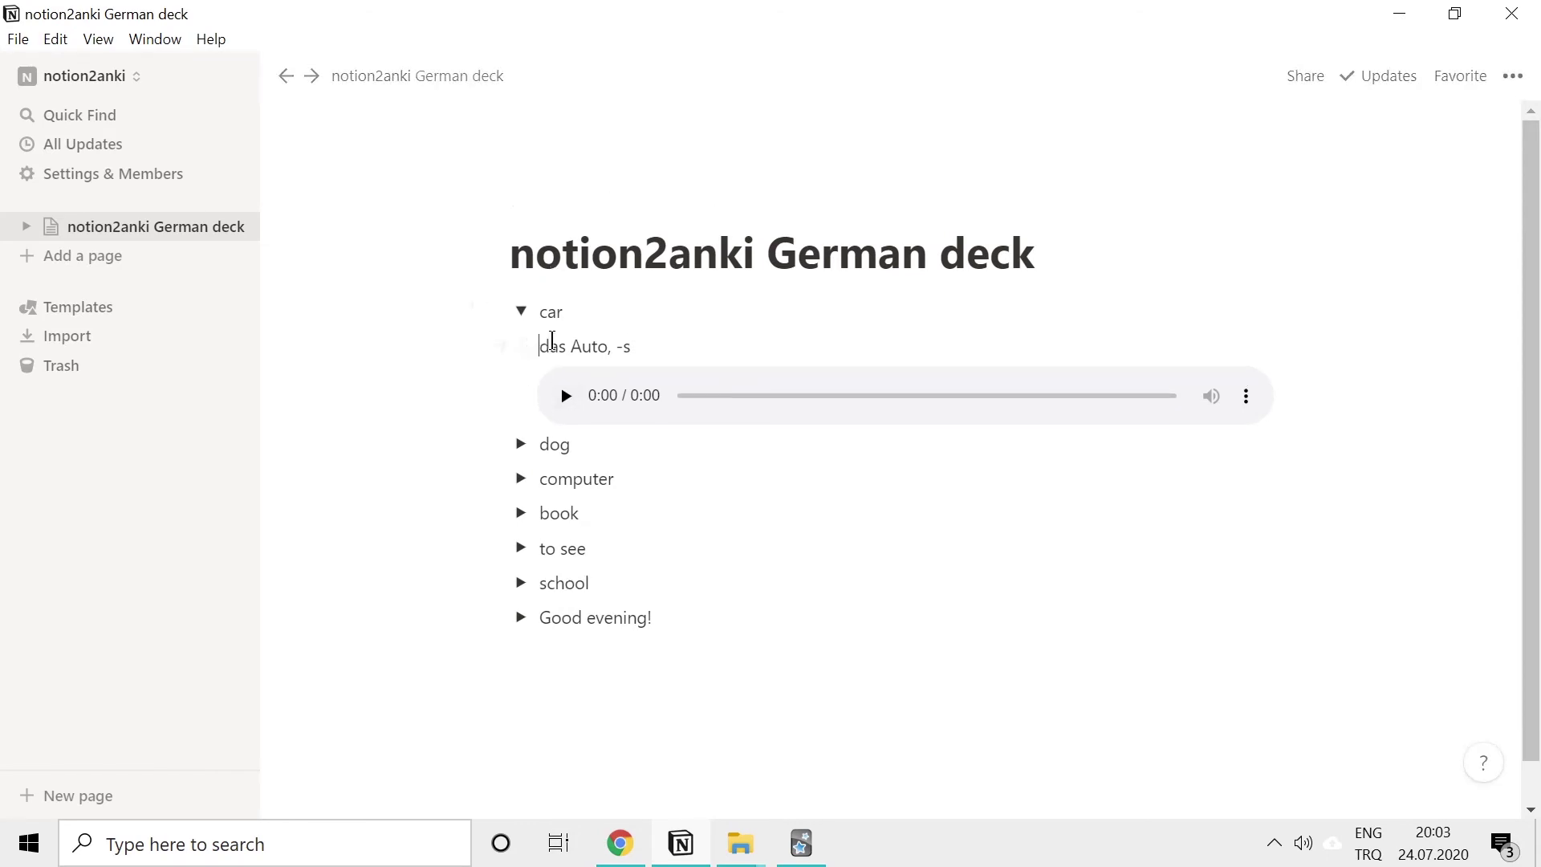
text(#)
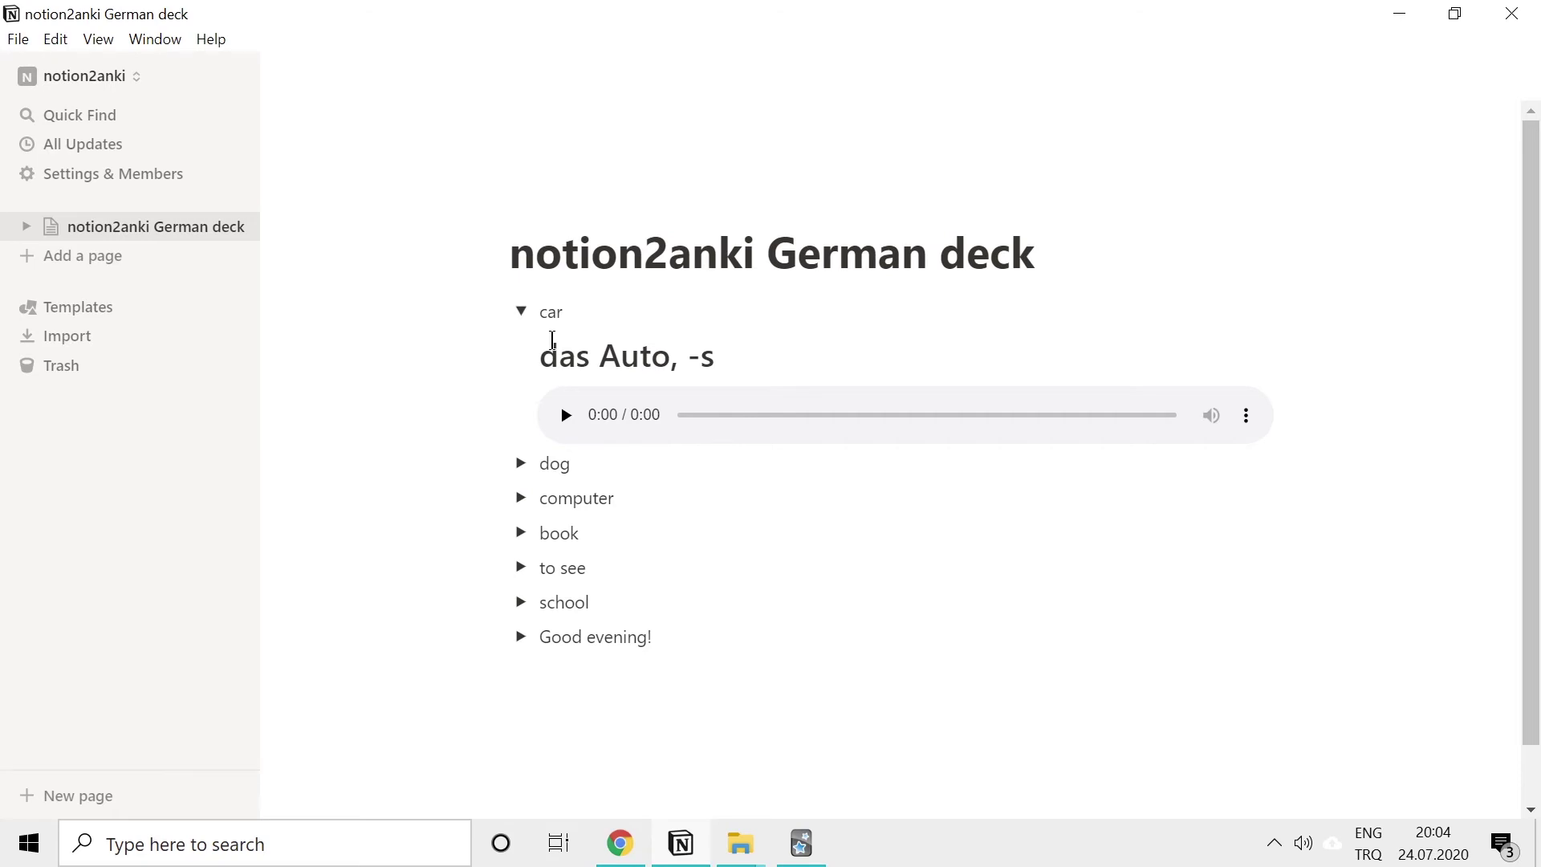
text(:car)
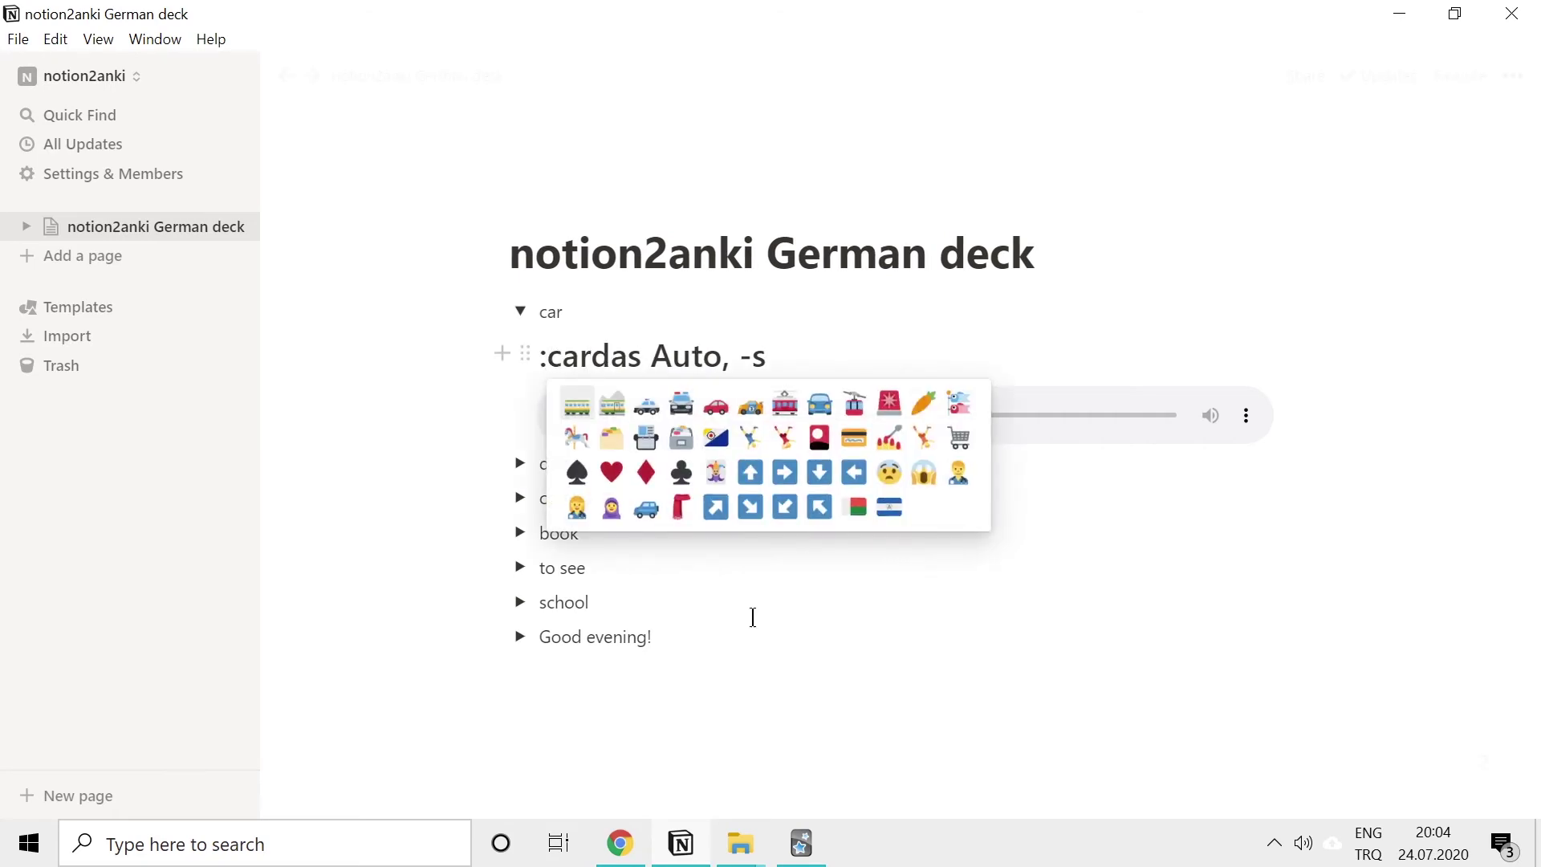
click(713, 409)
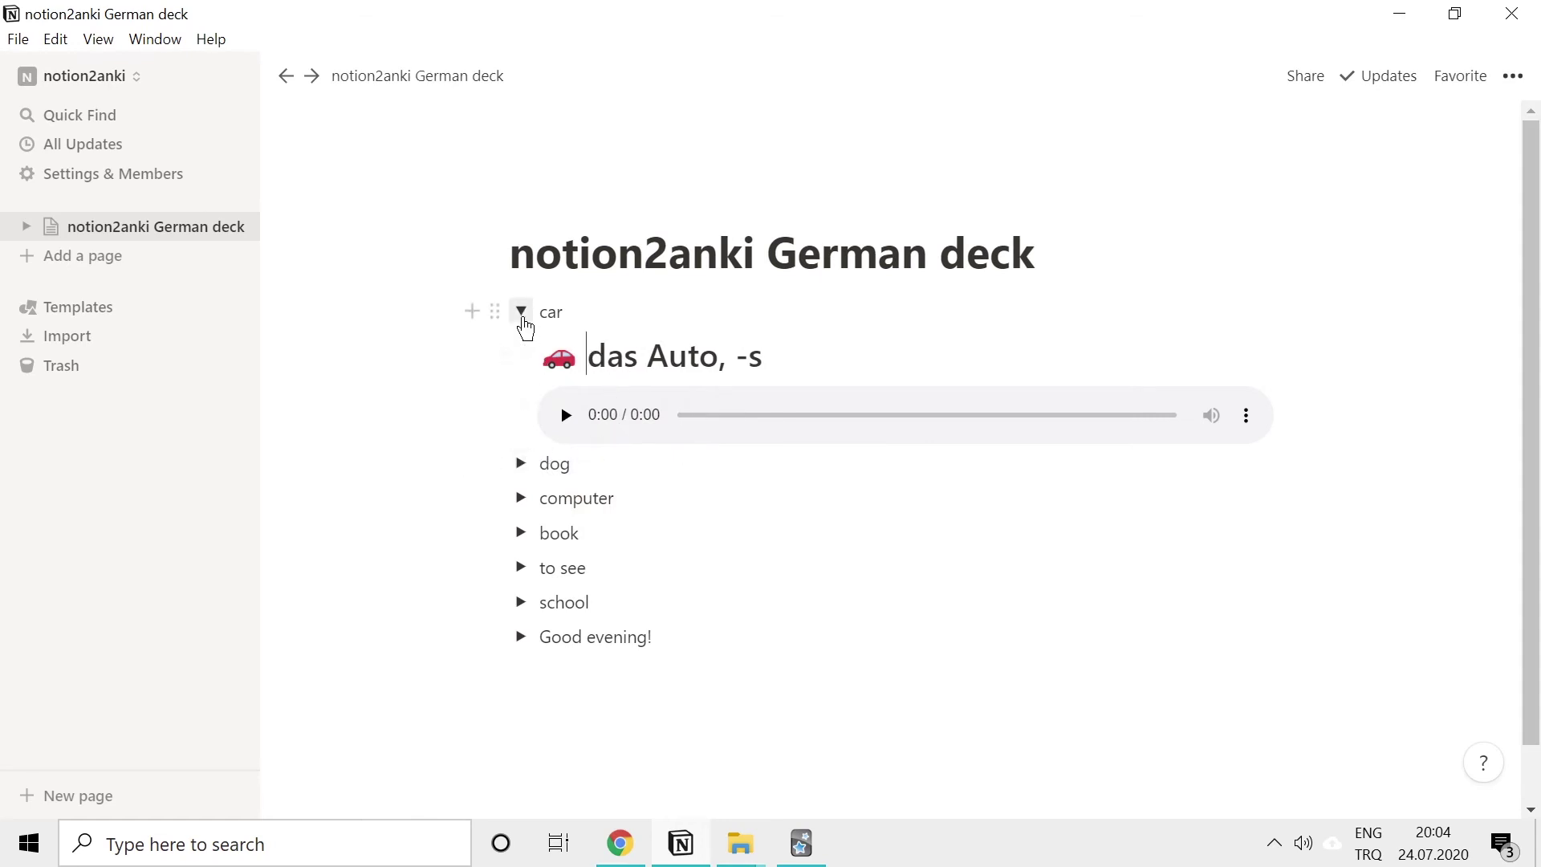
Step: Add a dog emoji before 'der Hund, -e'
click(523, 315)
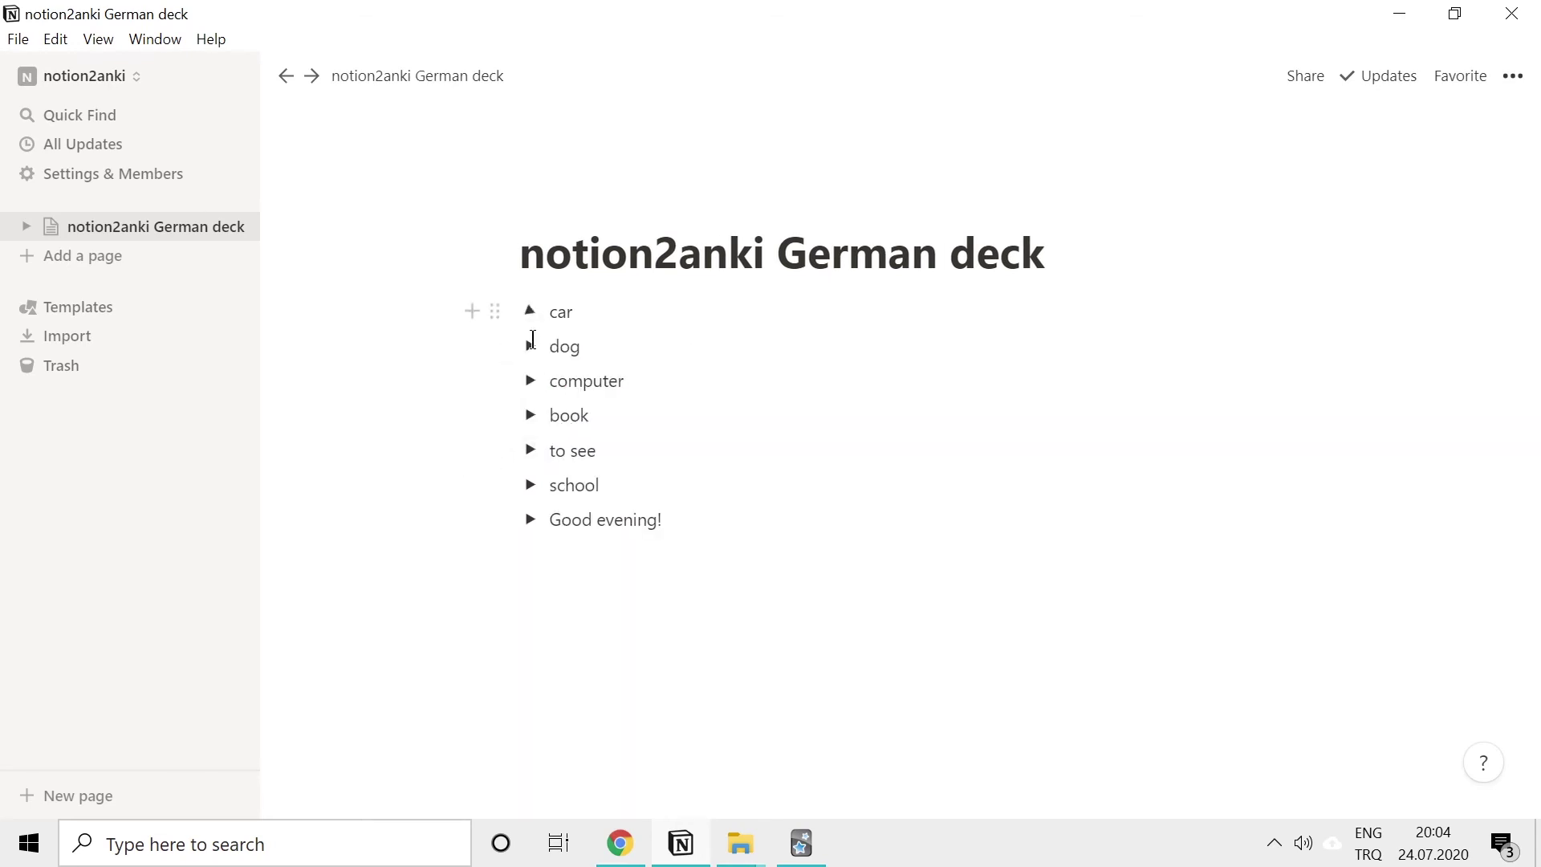
click(524, 346)
click(540, 382)
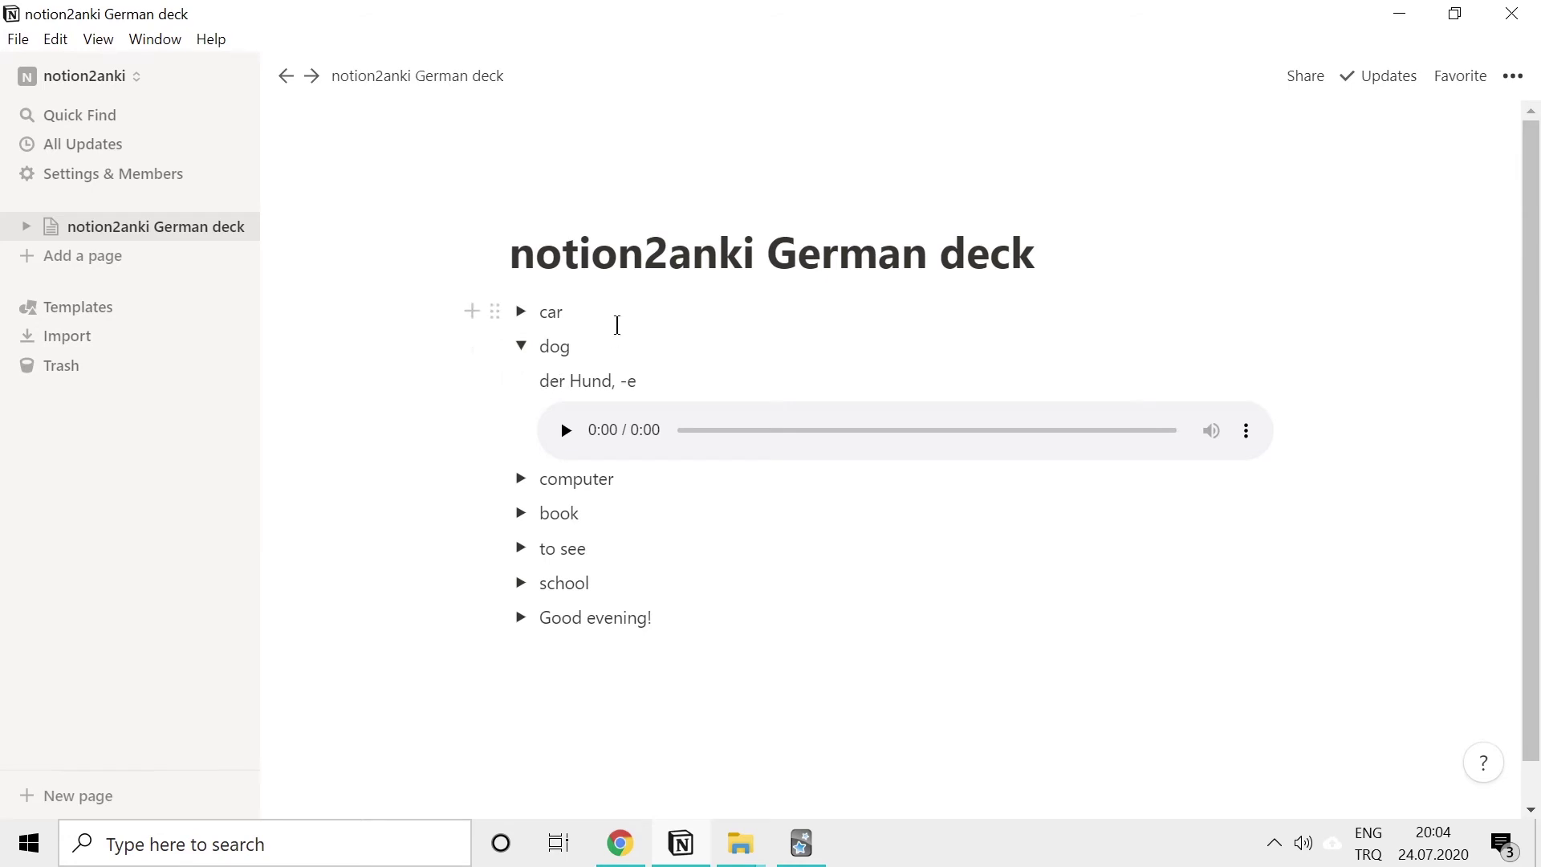
text(:dog)
key(Return)
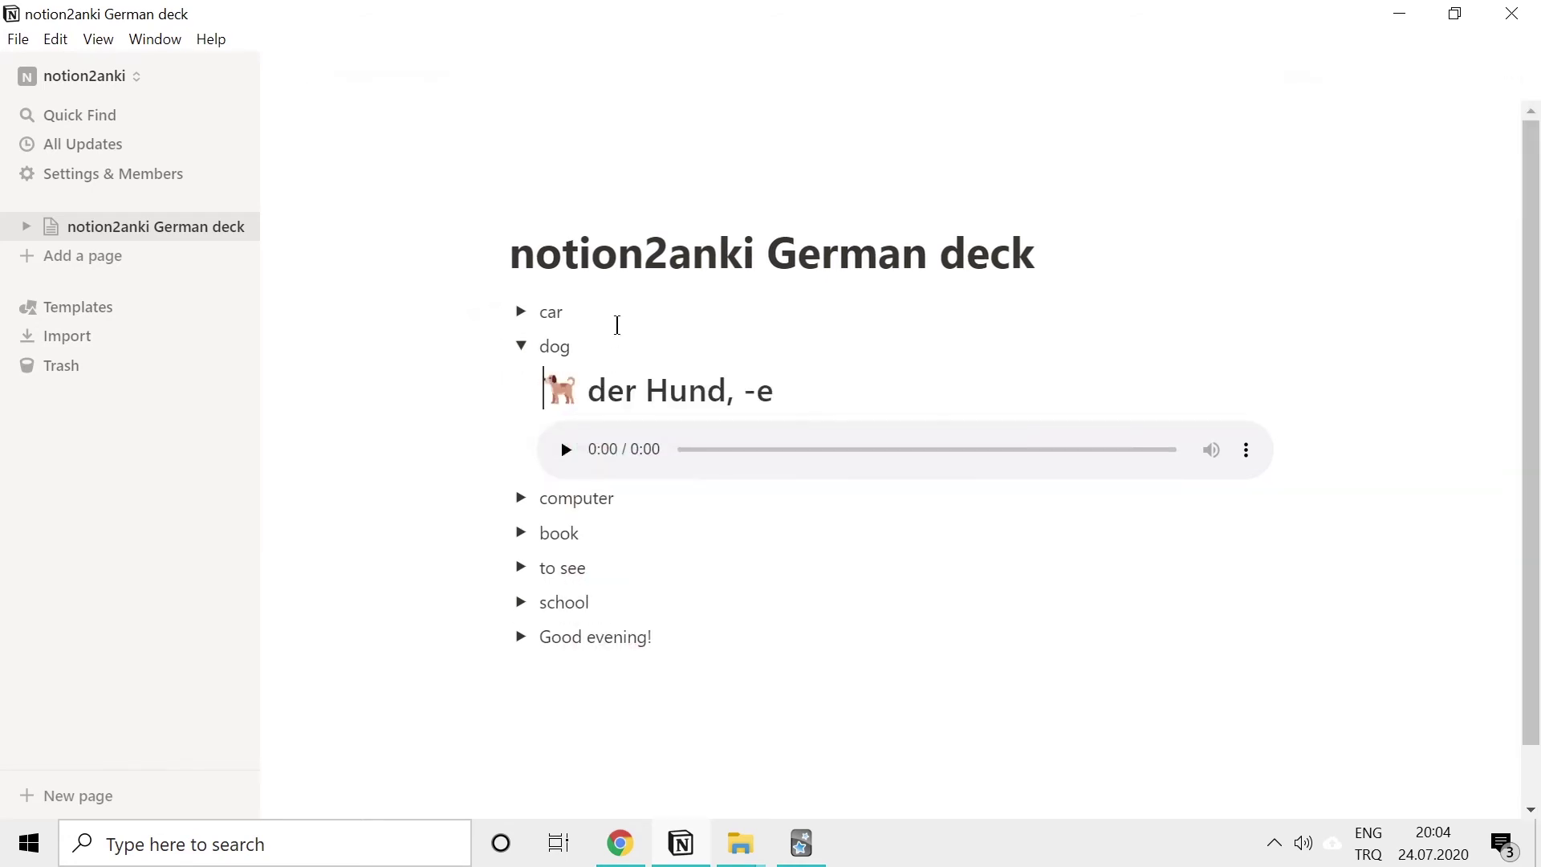
click(522, 345)
Step: Prefix 'der Computer, -' with a laptop emoji and make it a heading
click(530, 381)
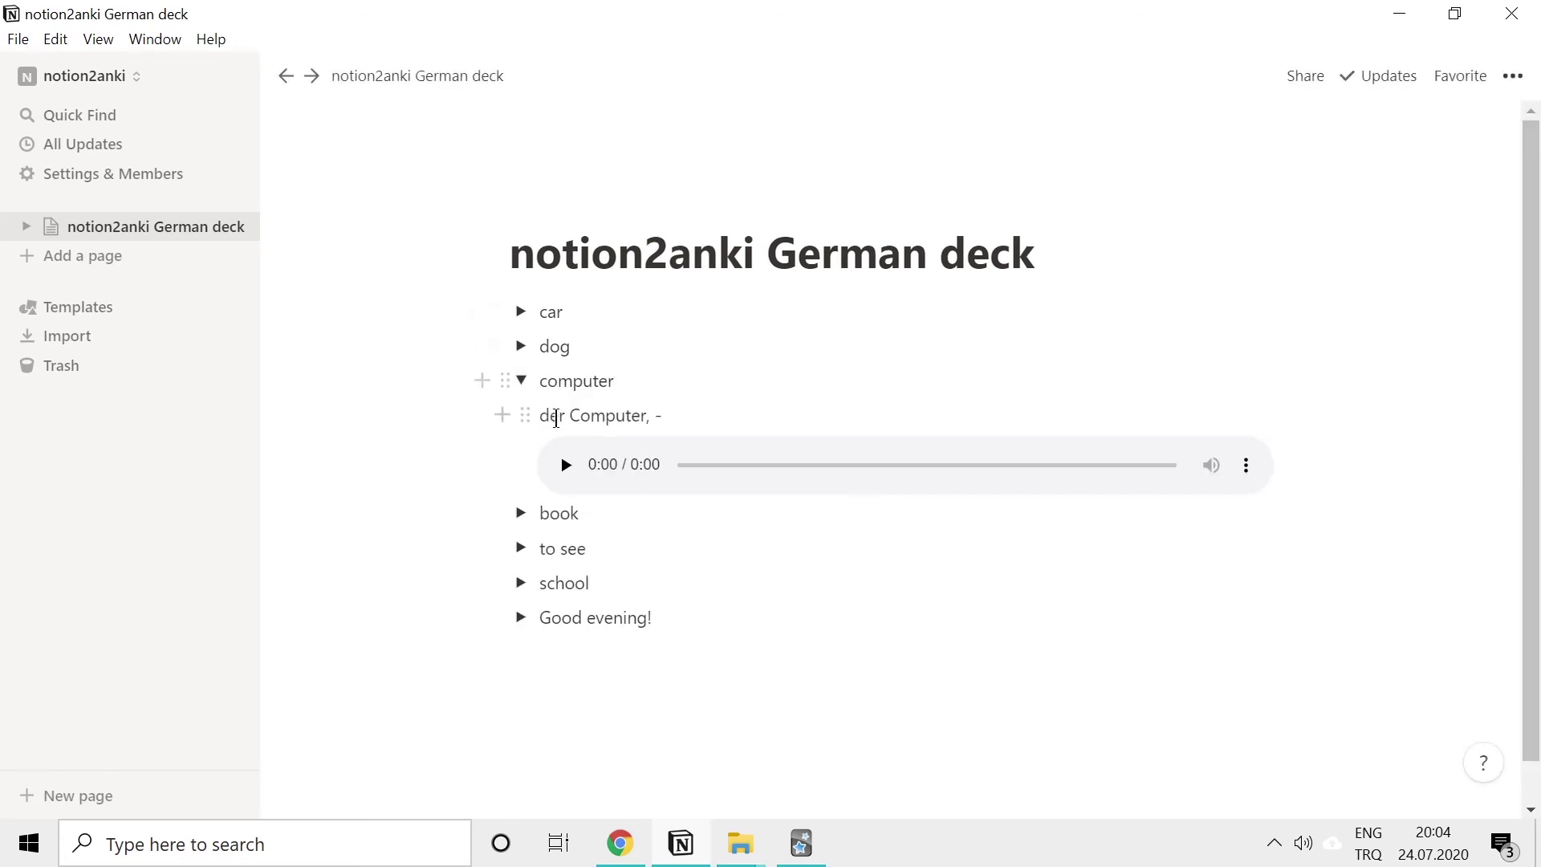
click(546, 414)
text(:compute)
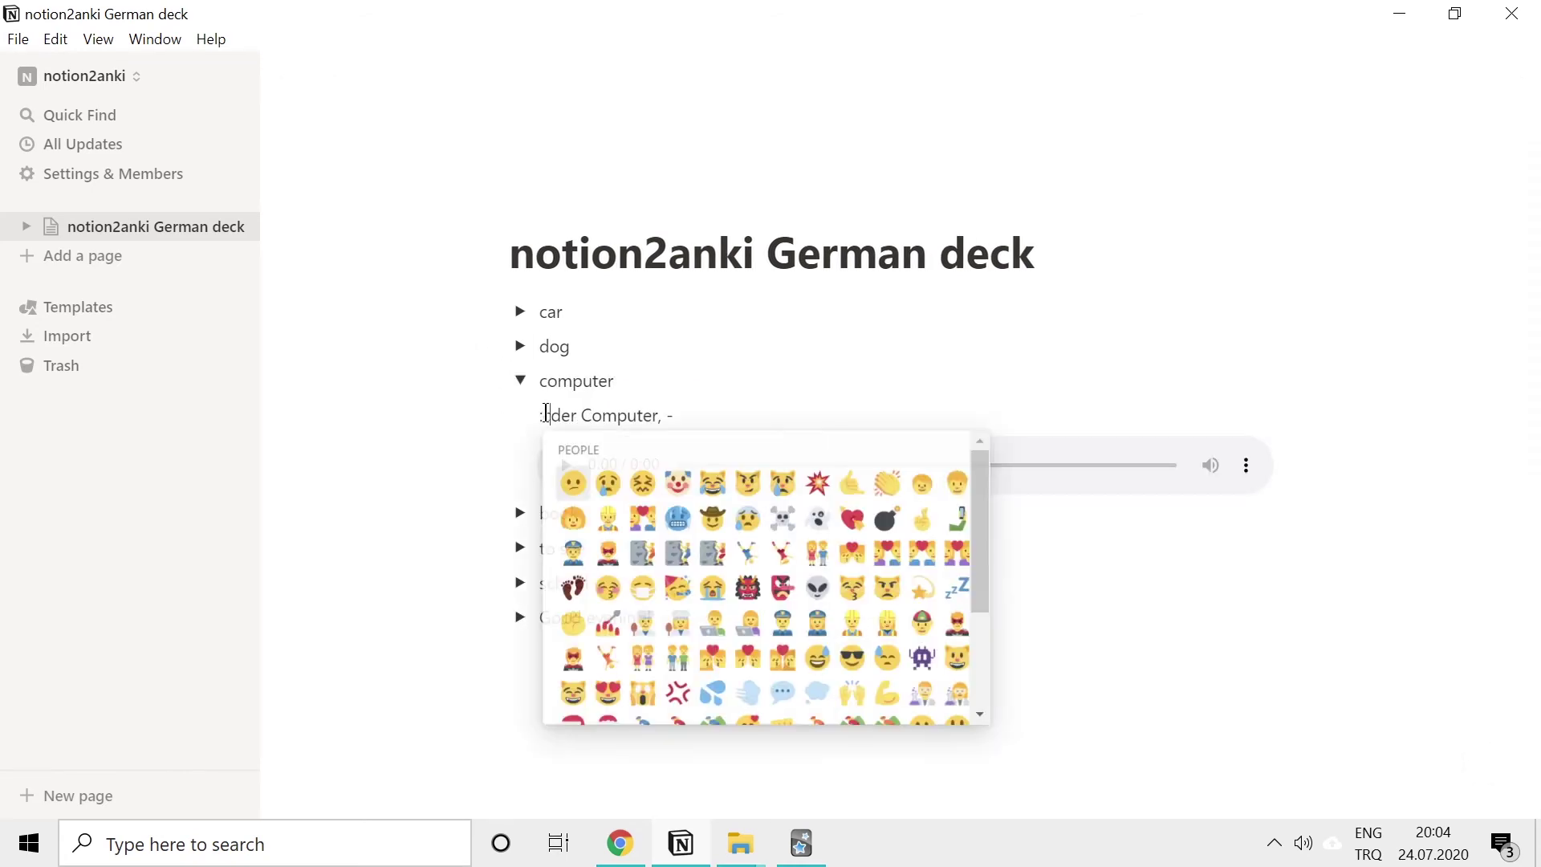
key(Return)
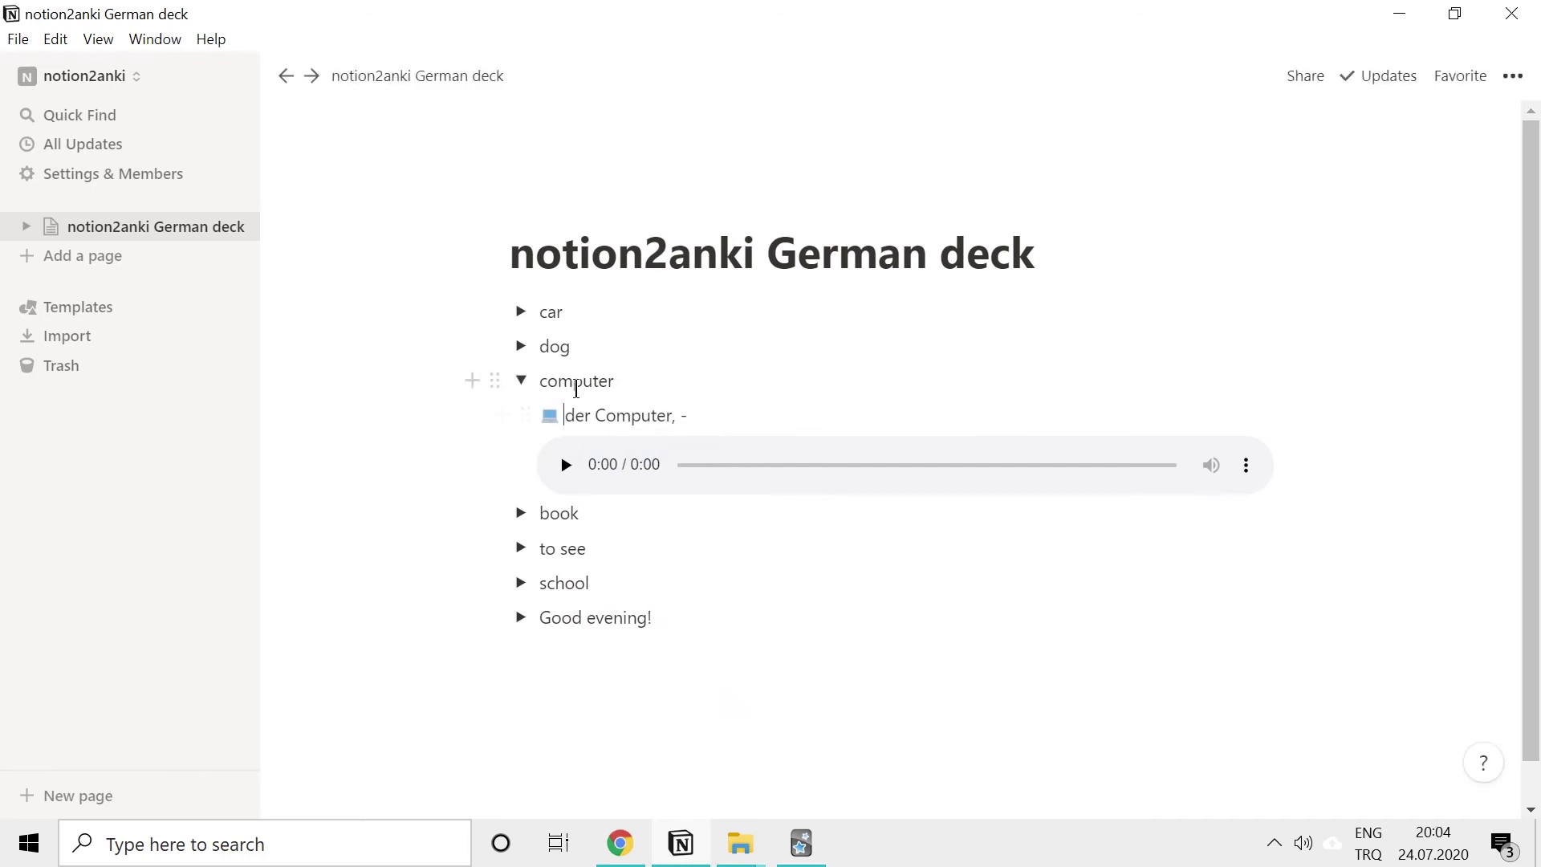
key(Left)
text(#)
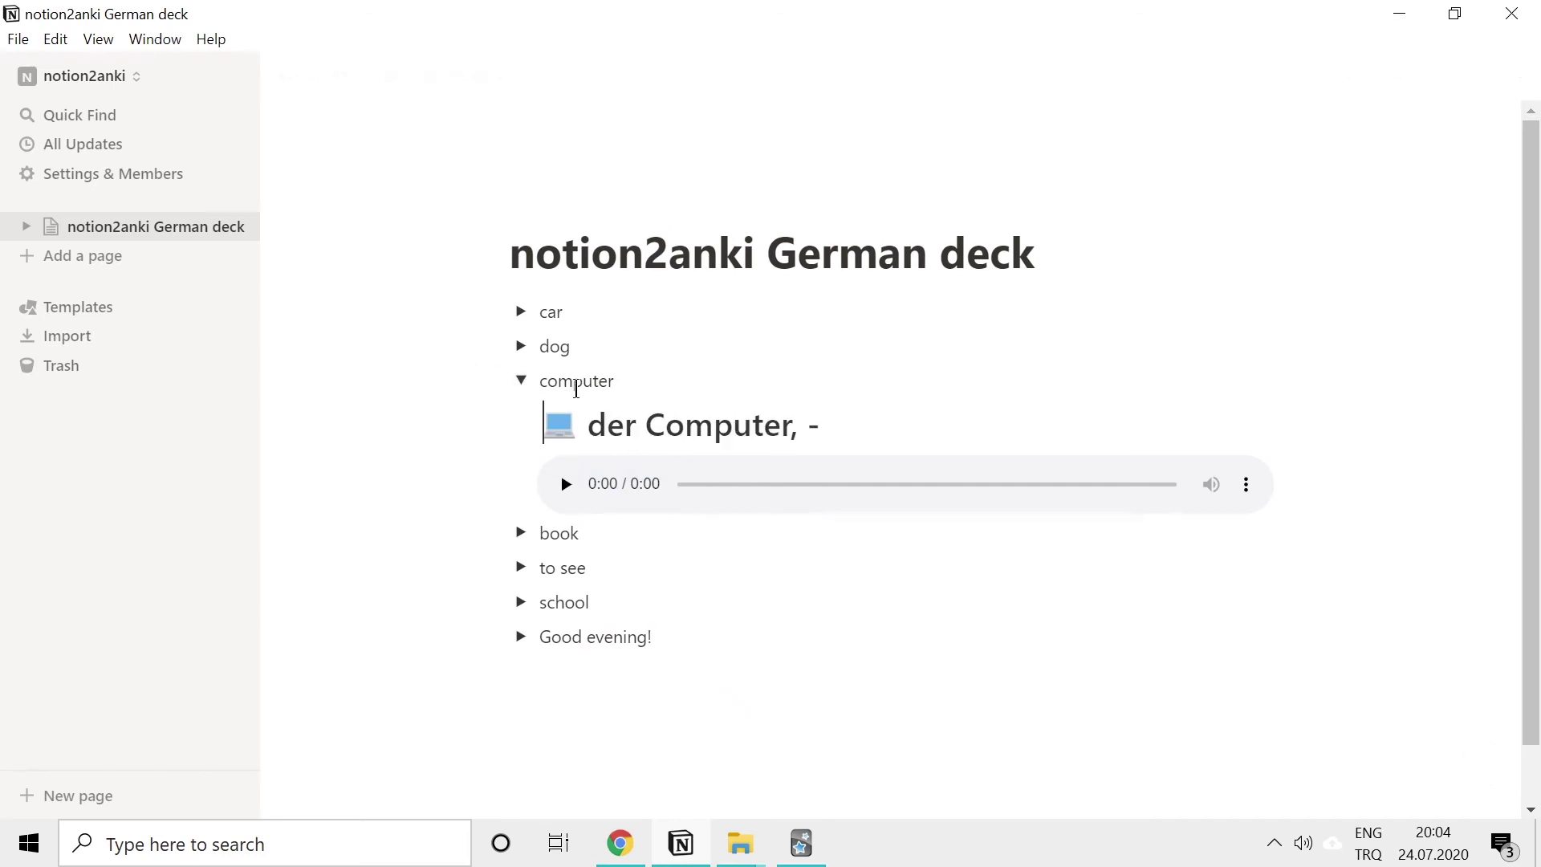
click(521, 383)
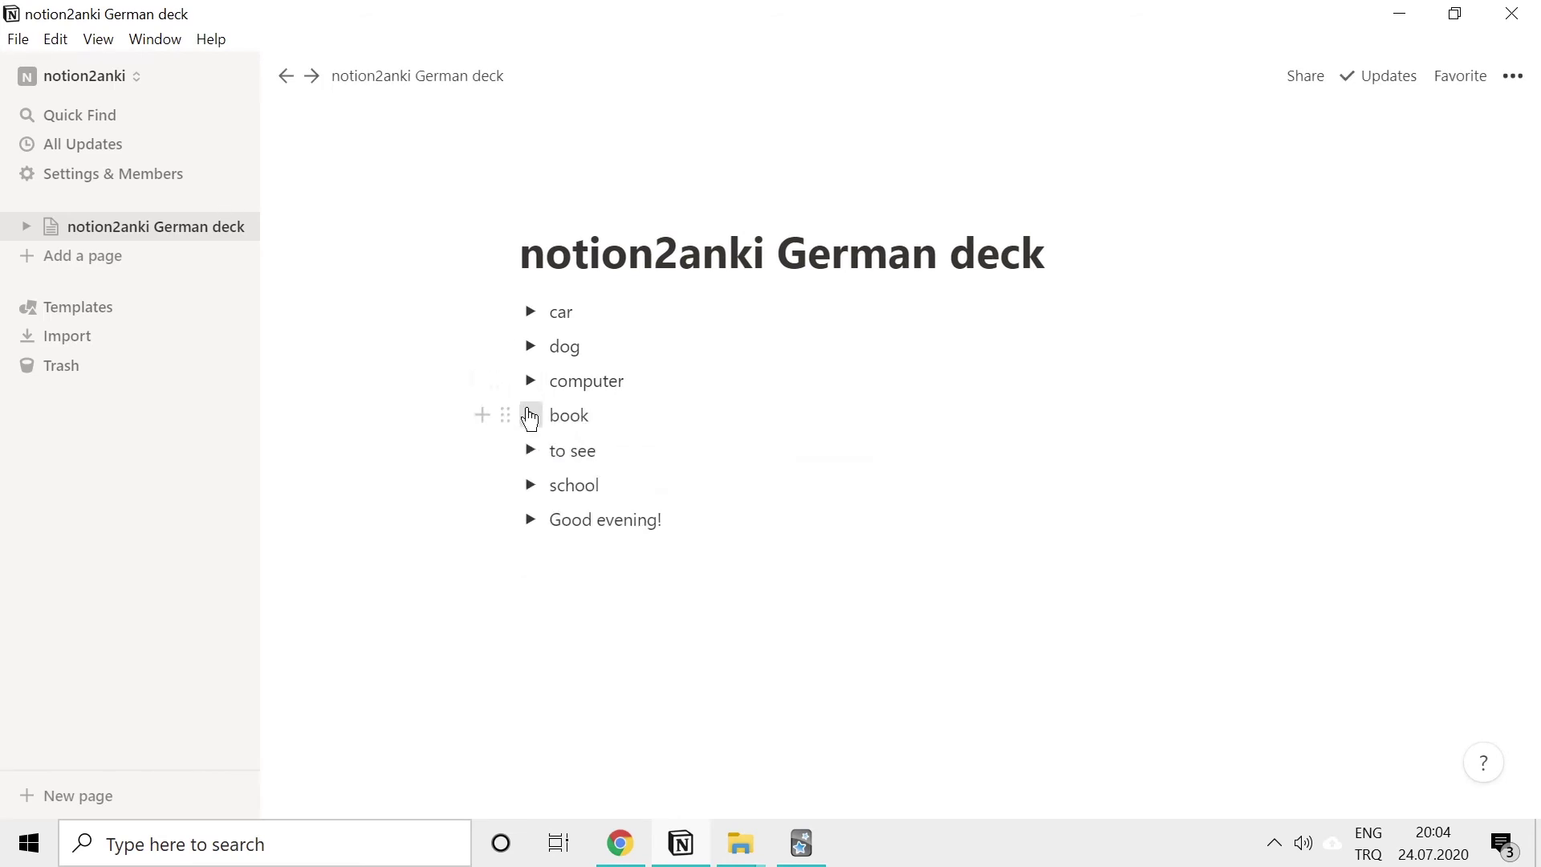
Step: Put a red book emoji before 'das Buch' and make the line a heading
click(529, 415)
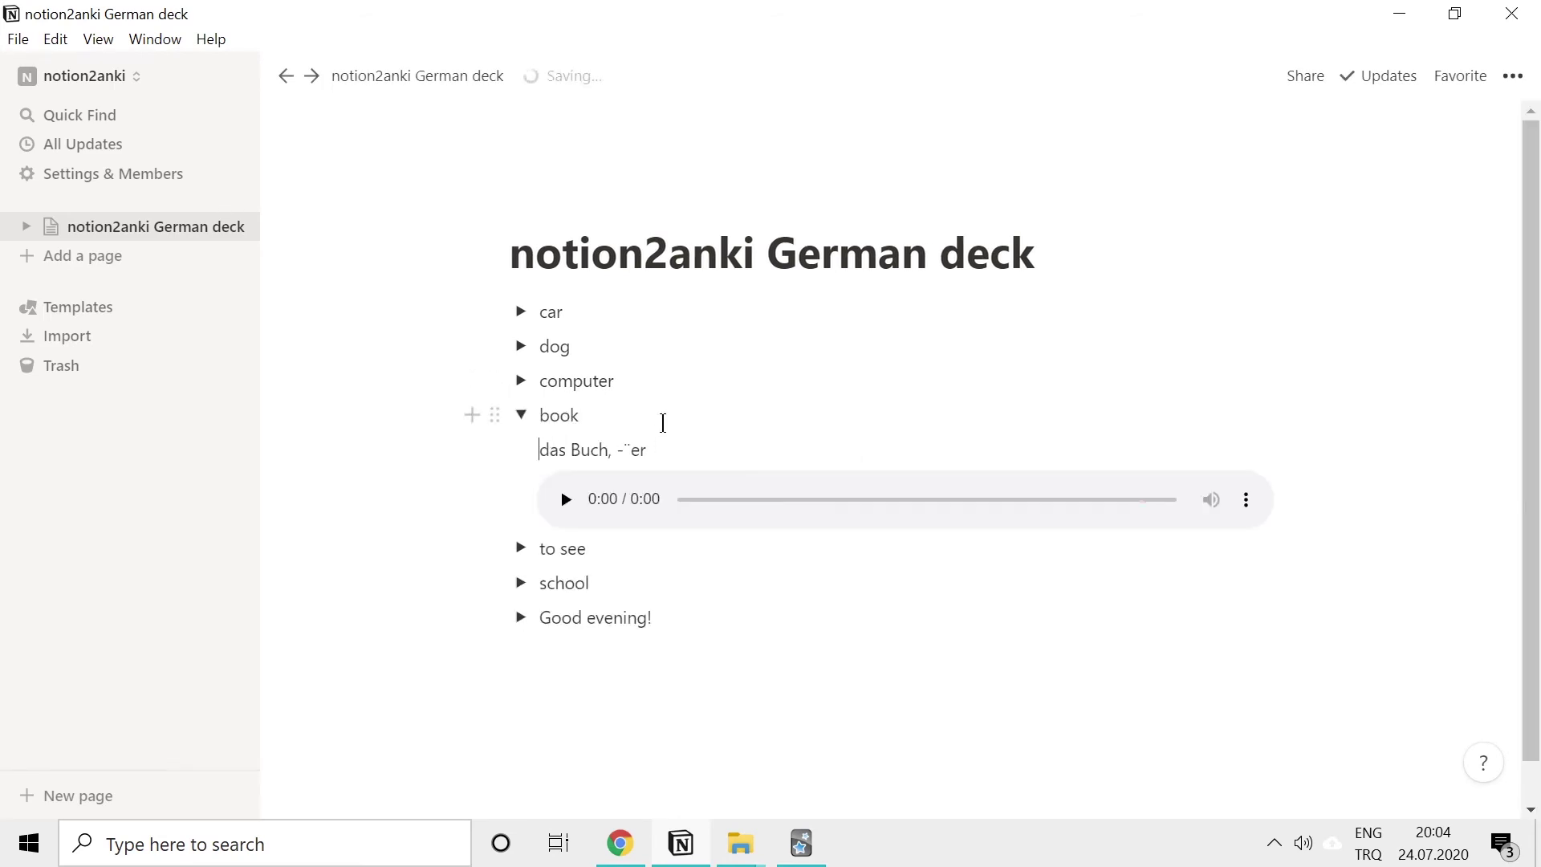
text(:book)
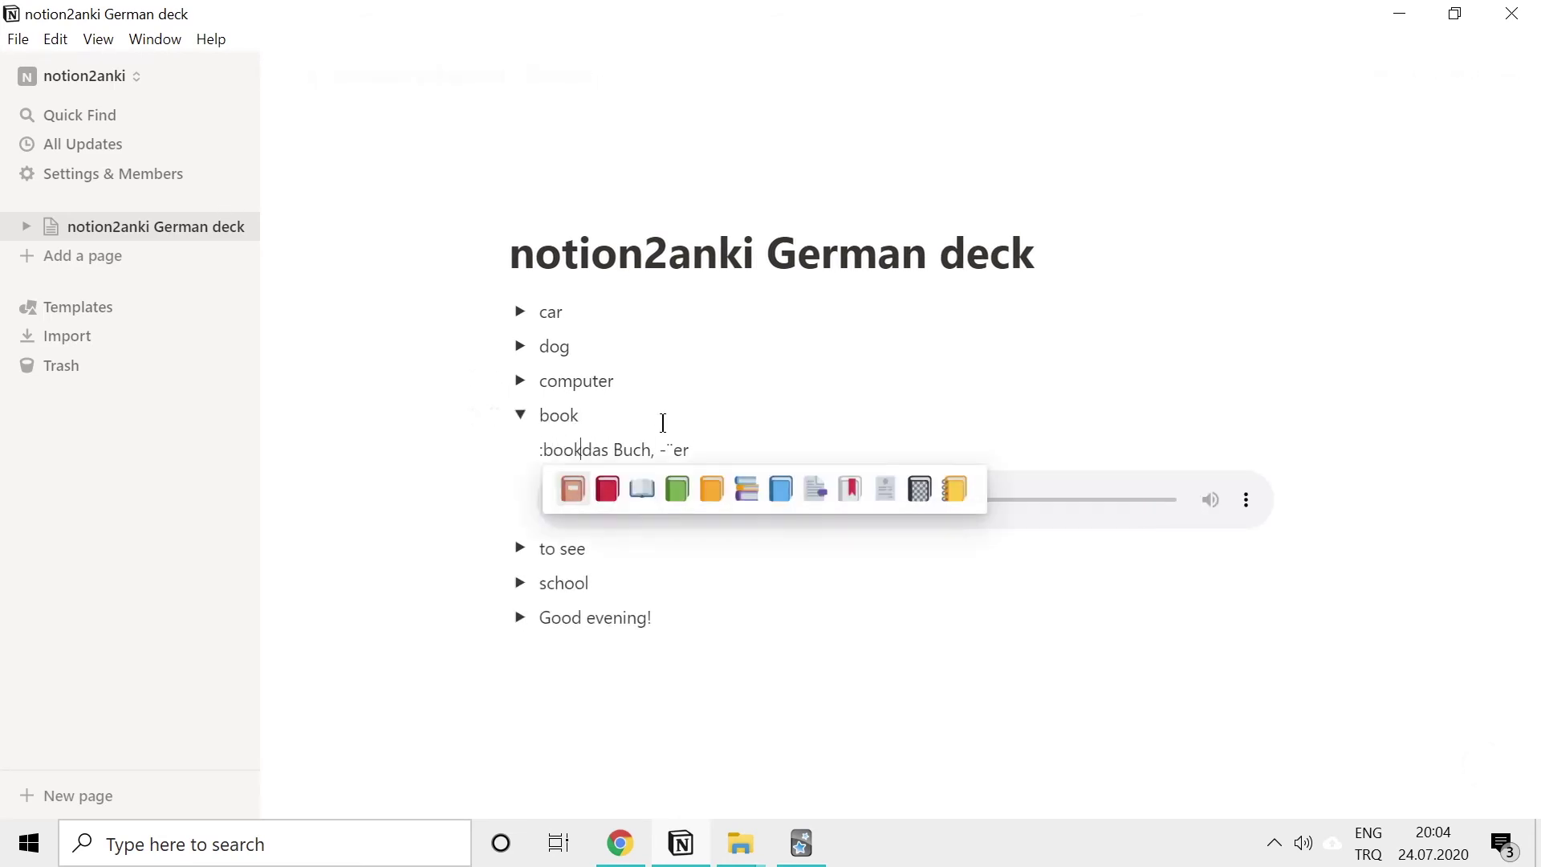
click(617, 501)
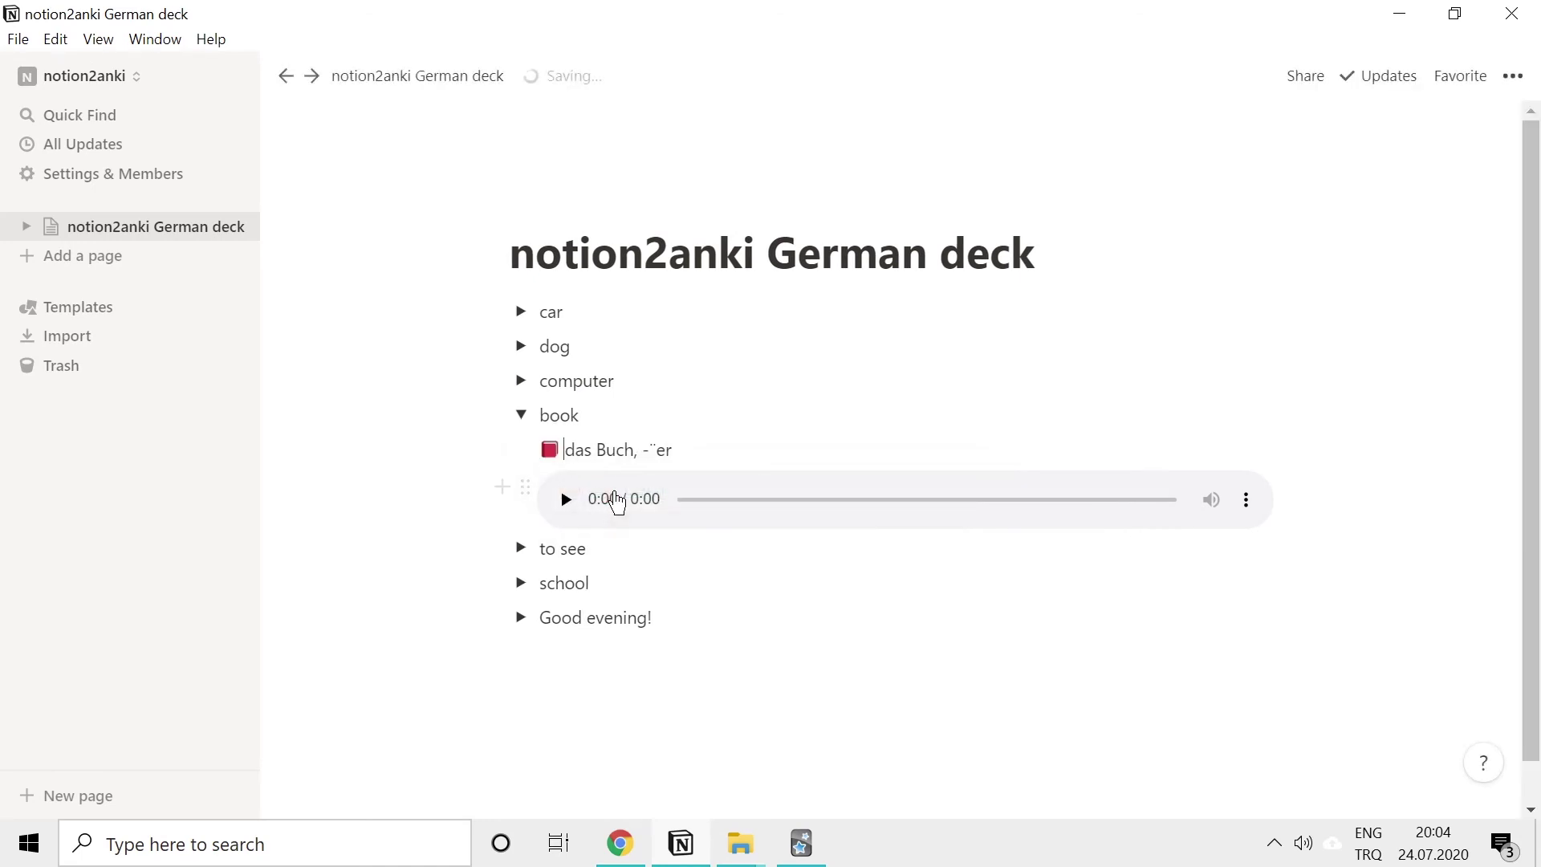
key(Home)
text(#)
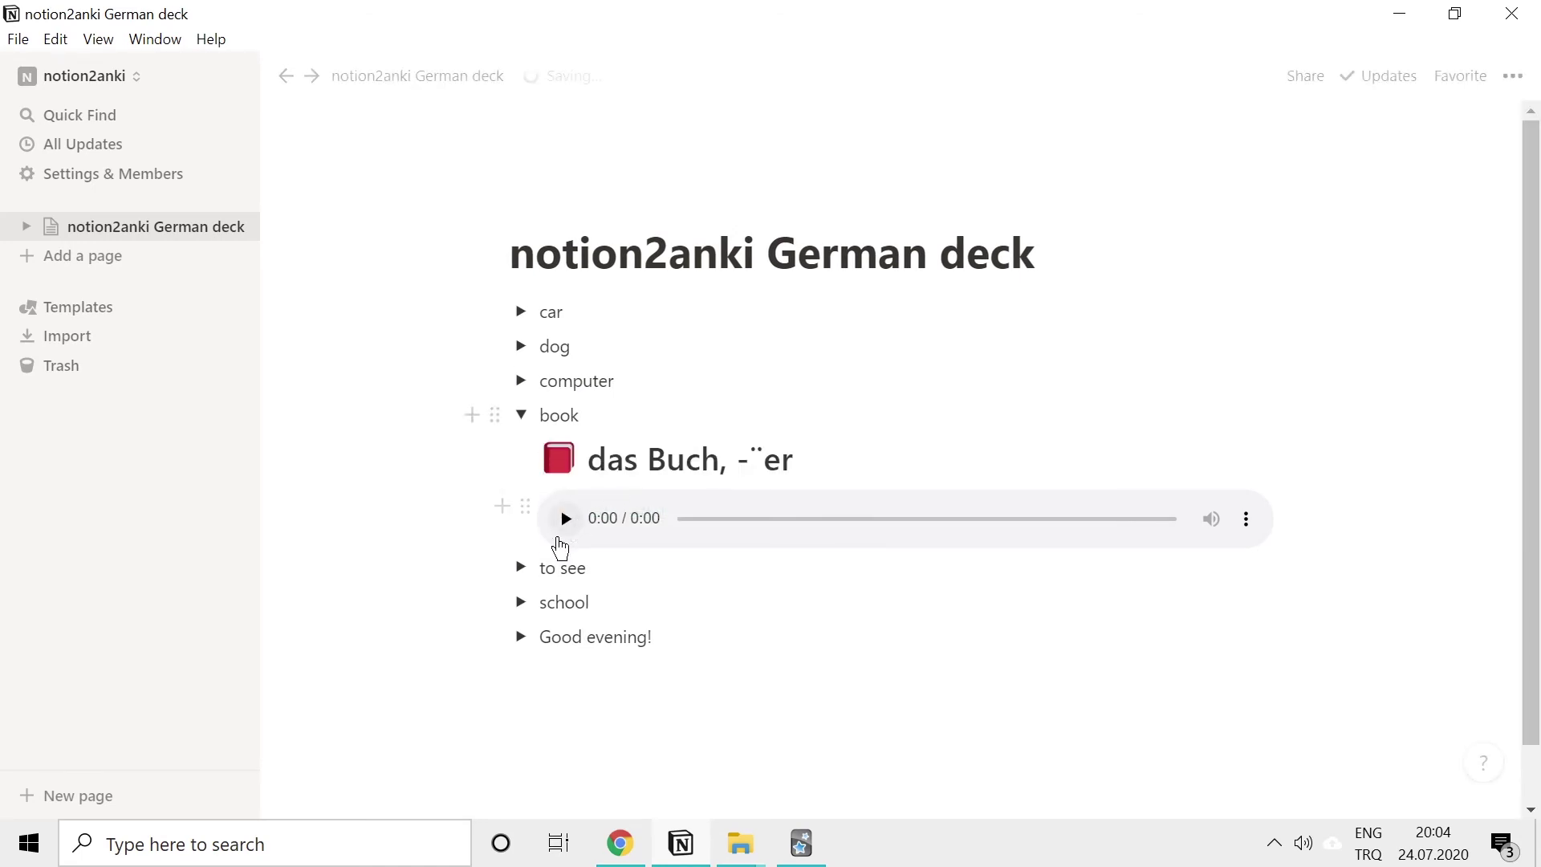
Step: Add the eyes emoji before 'sehen' and collapse the to see and book toggles
click(520, 567)
scroll(561, 554, down, 2)
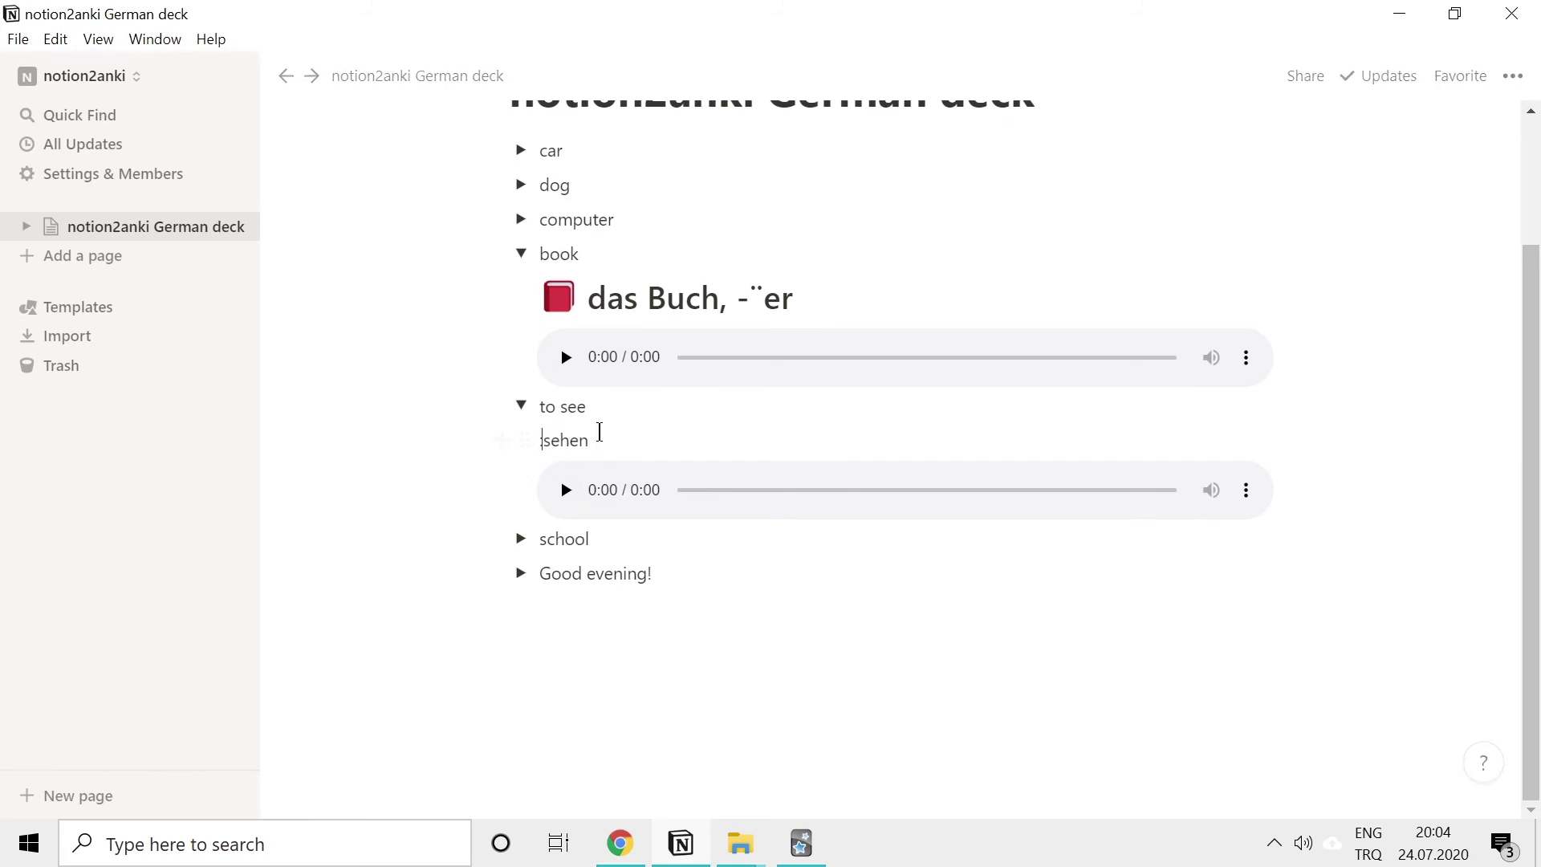
text(:eyese)
click(654, 482)
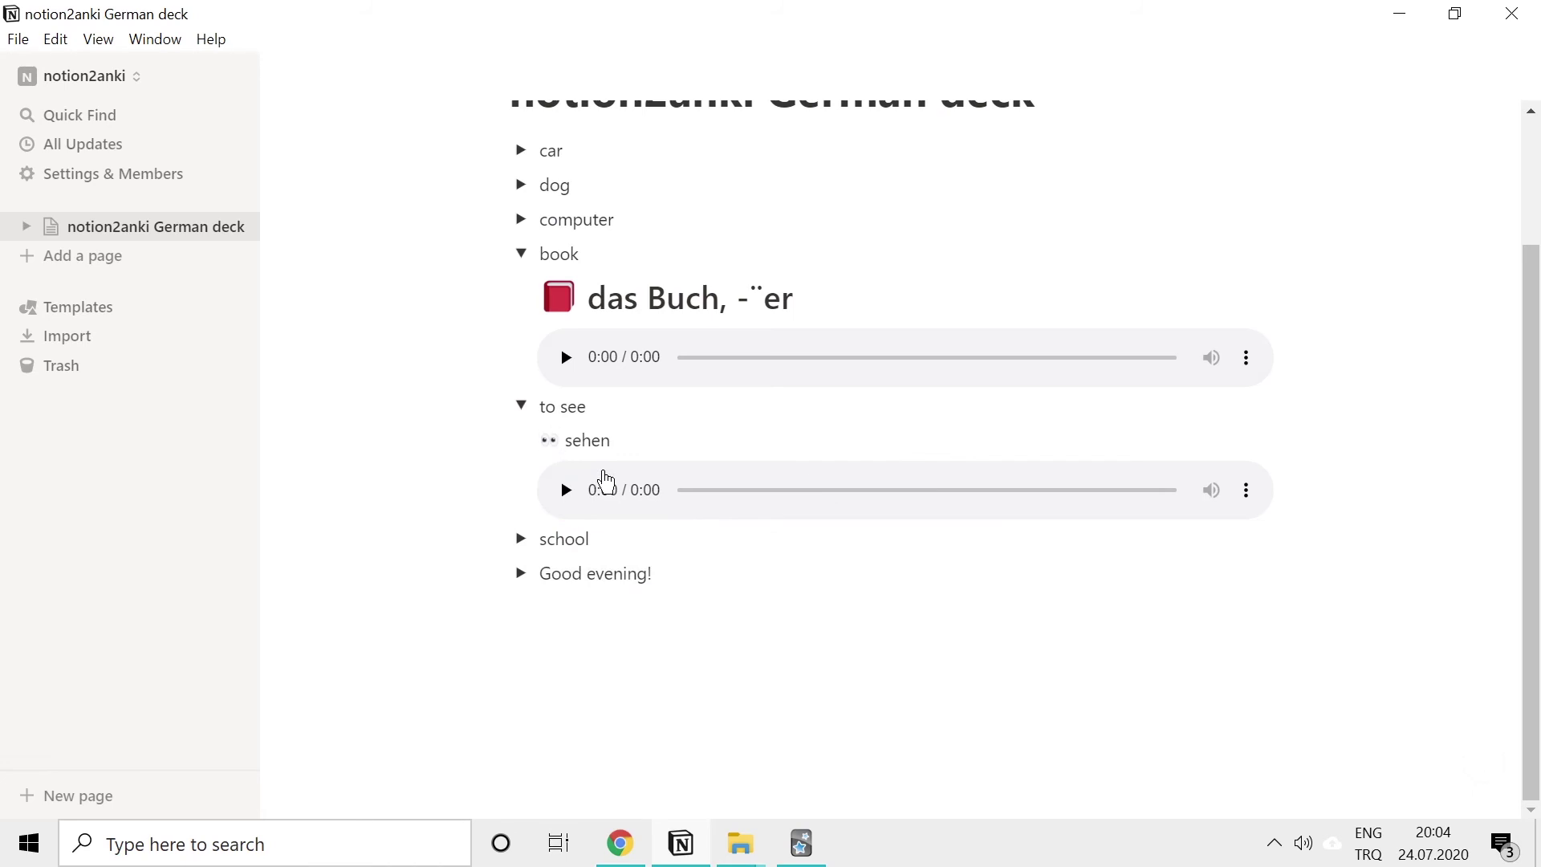
click(521, 406)
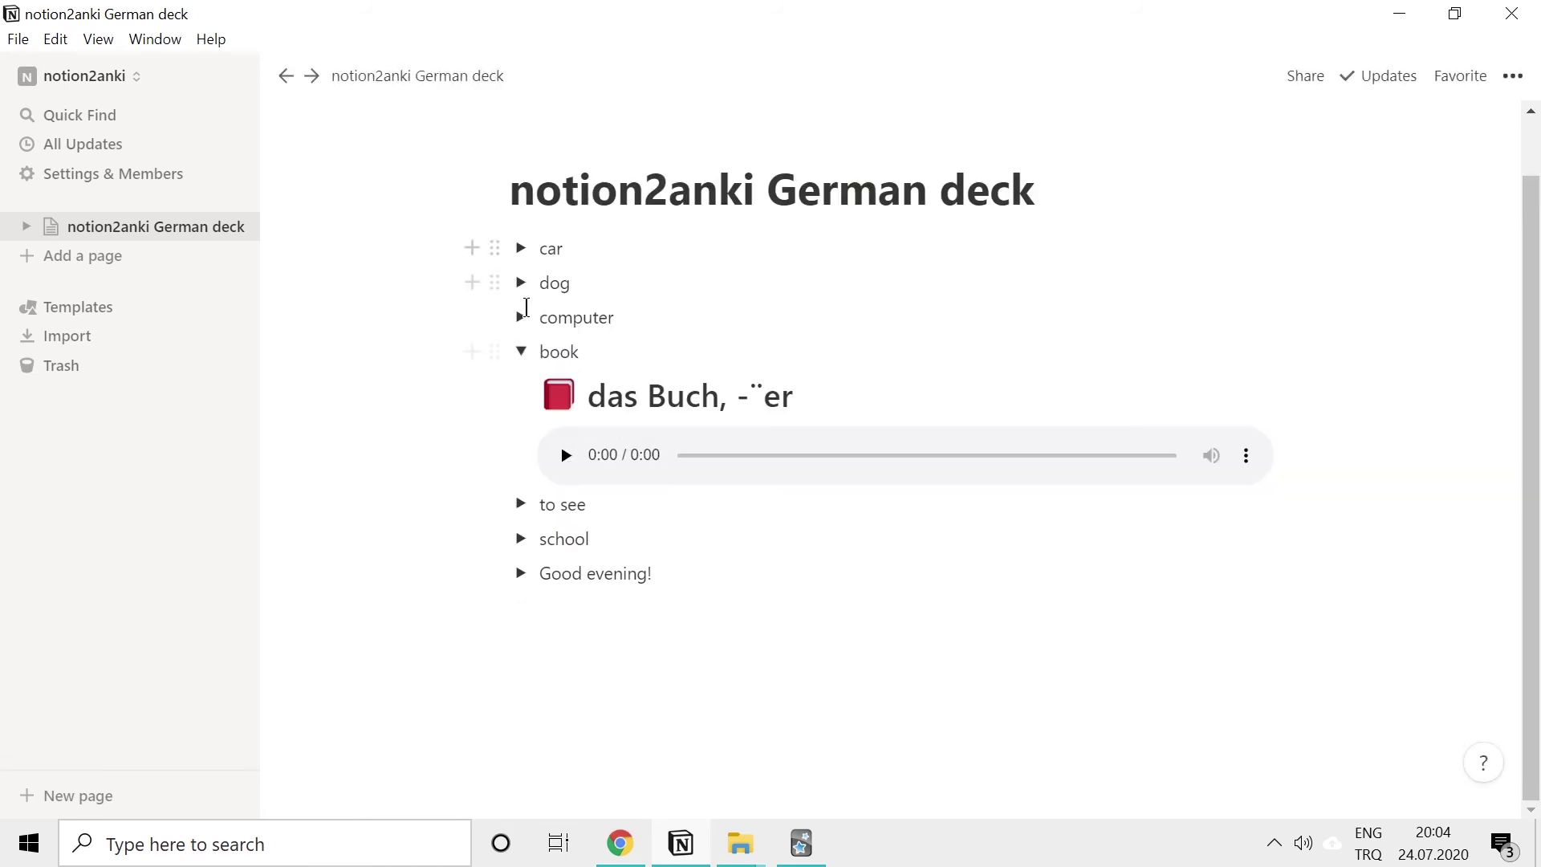
click(521, 352)
Step: Prefix 'die Schule, -n' with a school emoji and make it a heading
click(521, 485)
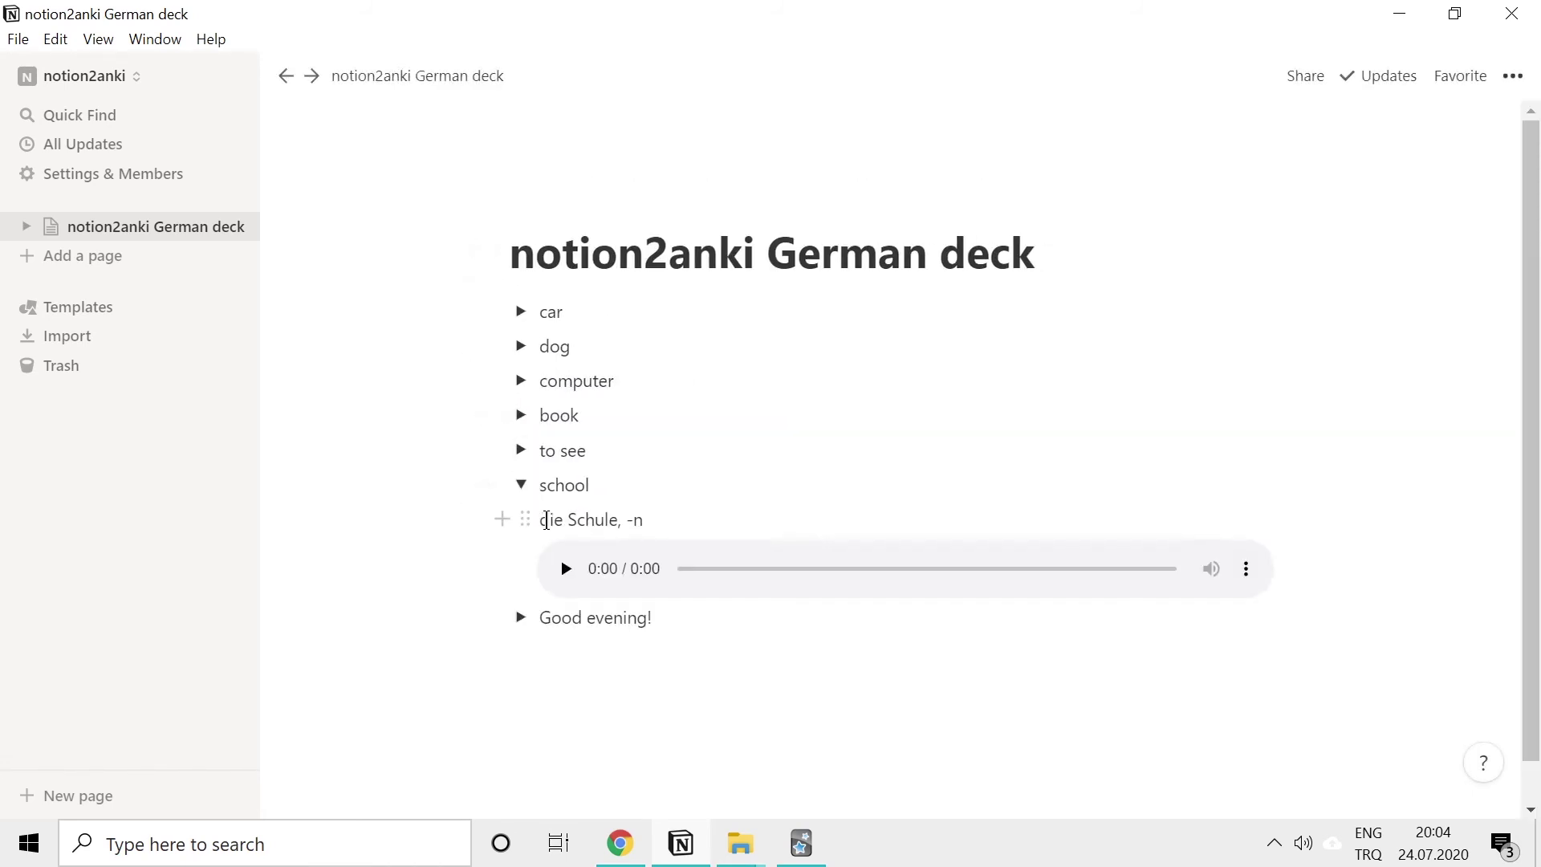
click(544, 520)
text(:school)
key(Return)
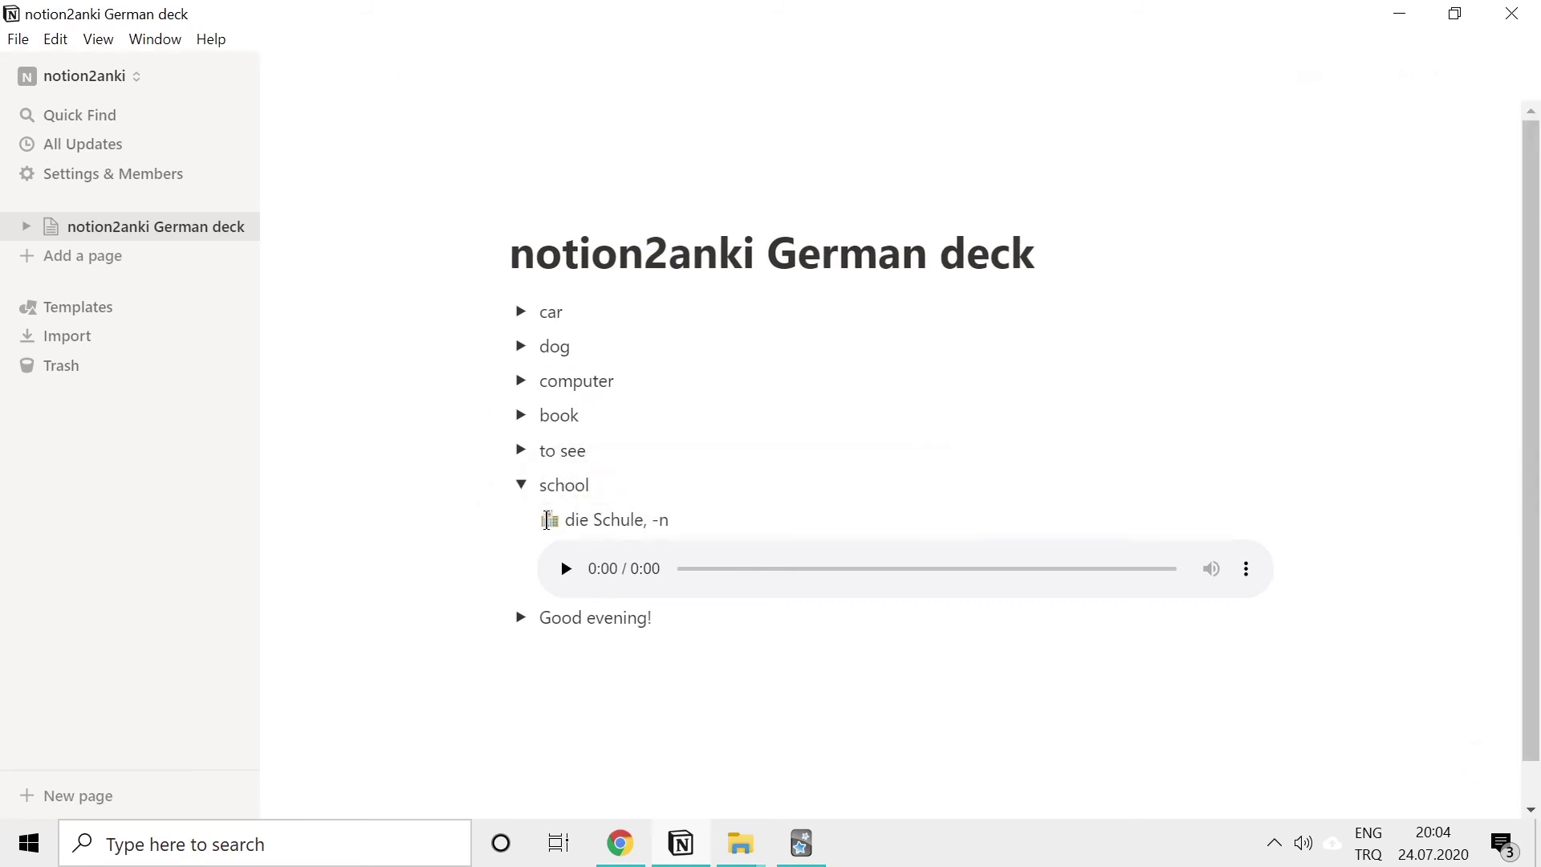
click(547, 520)
text(#)
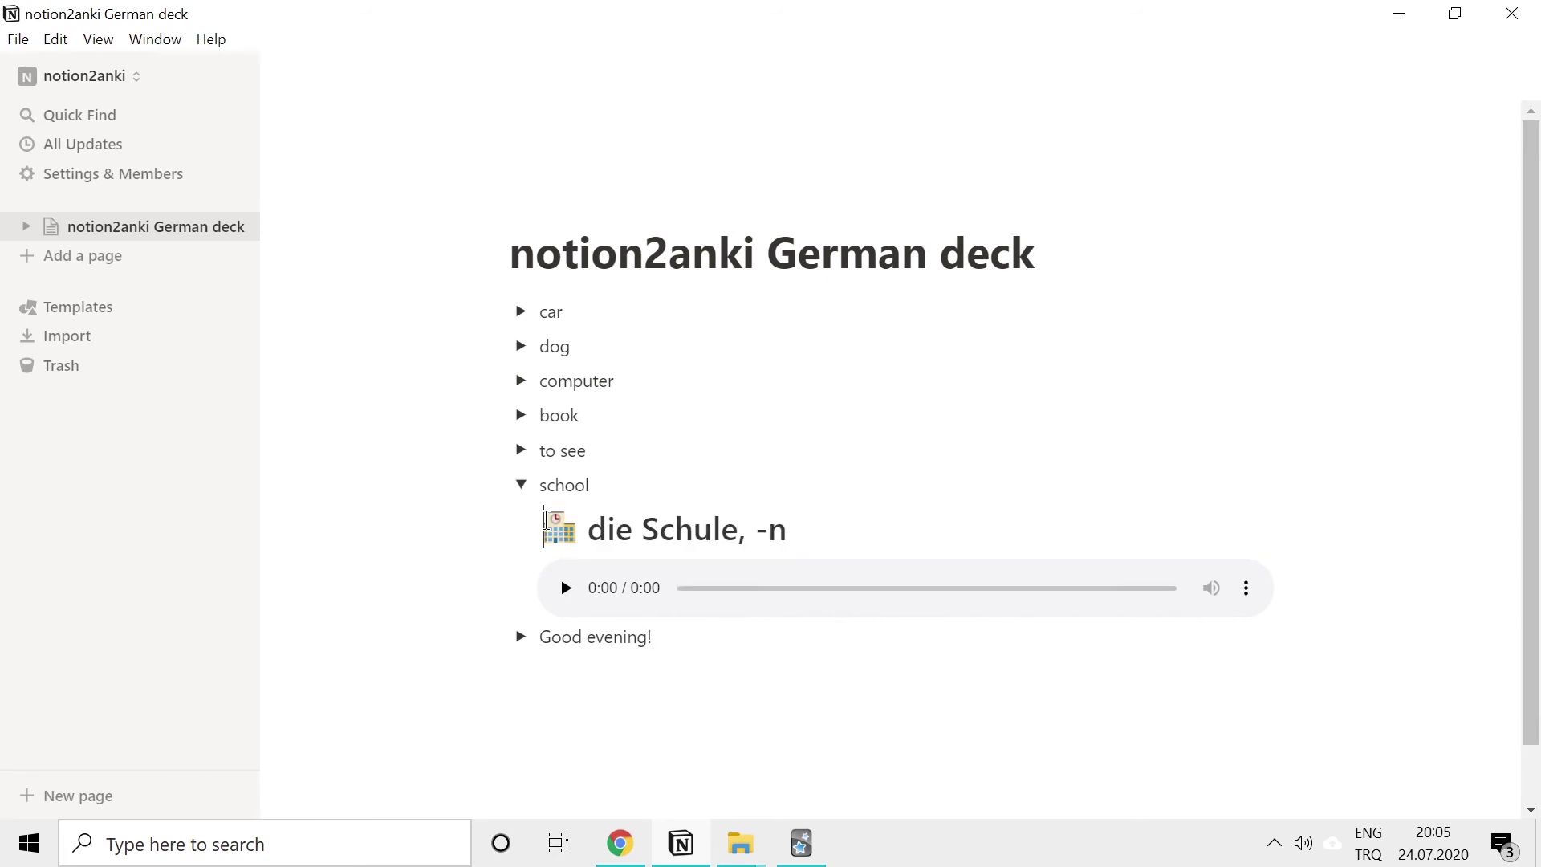
click(531, 485)
Step: Make 'Guten Abend!' a heading with a city-at-dusk emoji in front
click(531, 521)
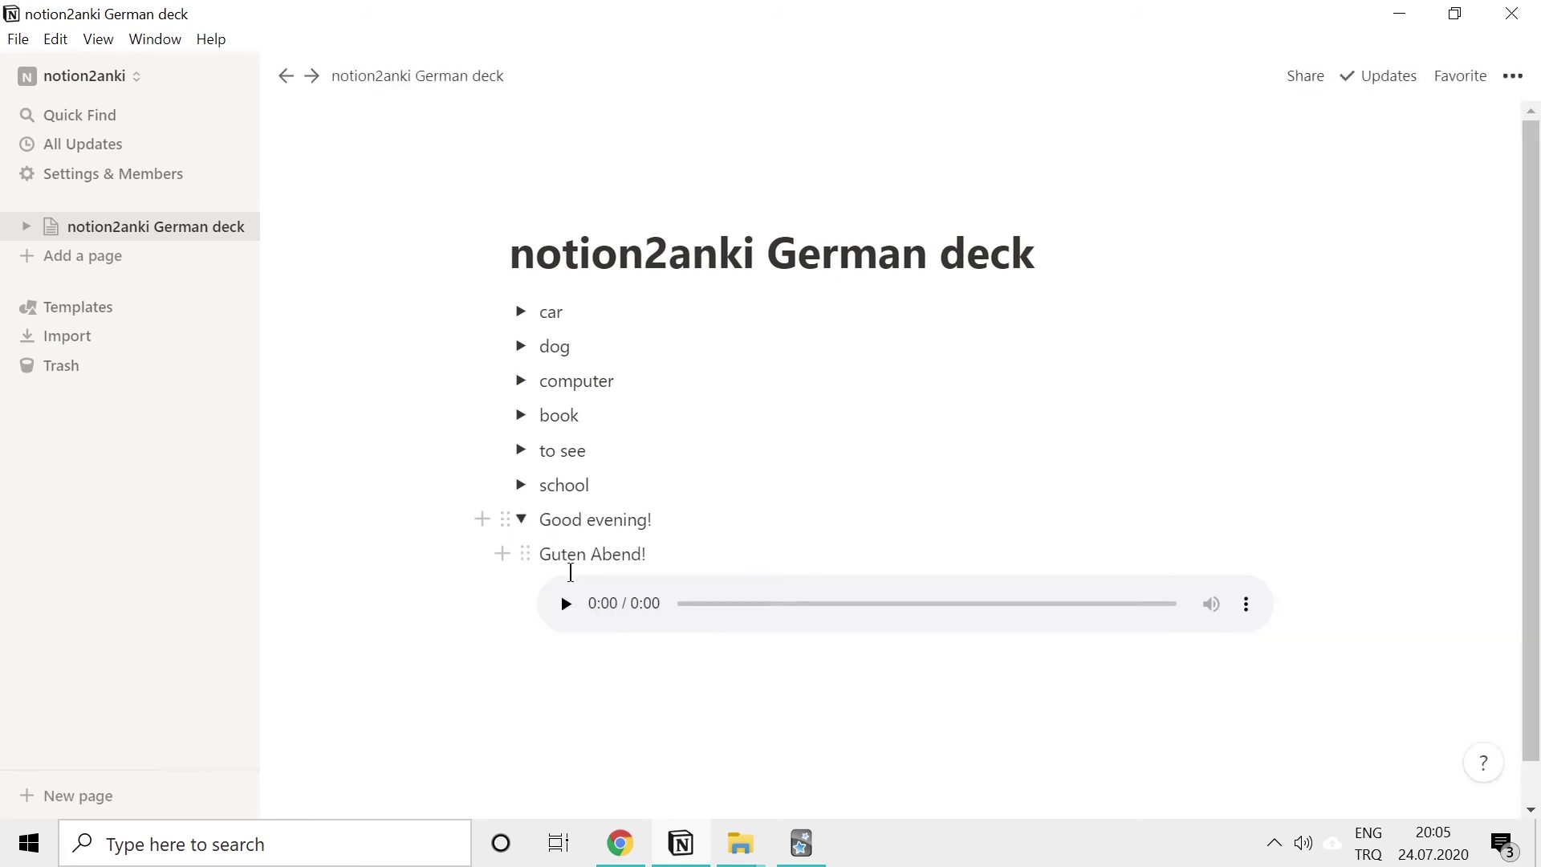
click(540, 555)
text(#)
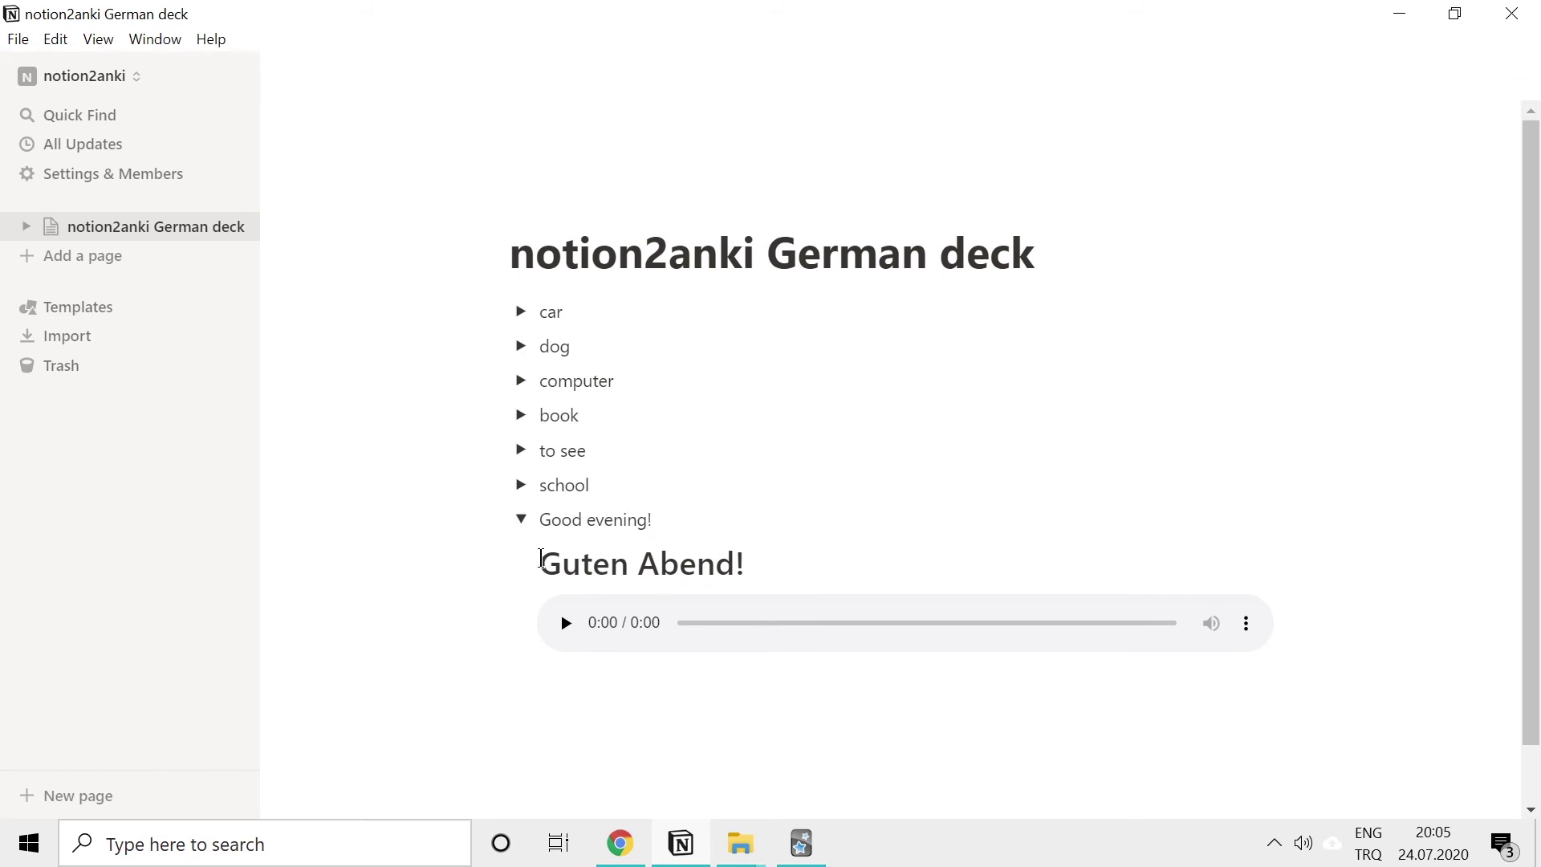
text(:e)
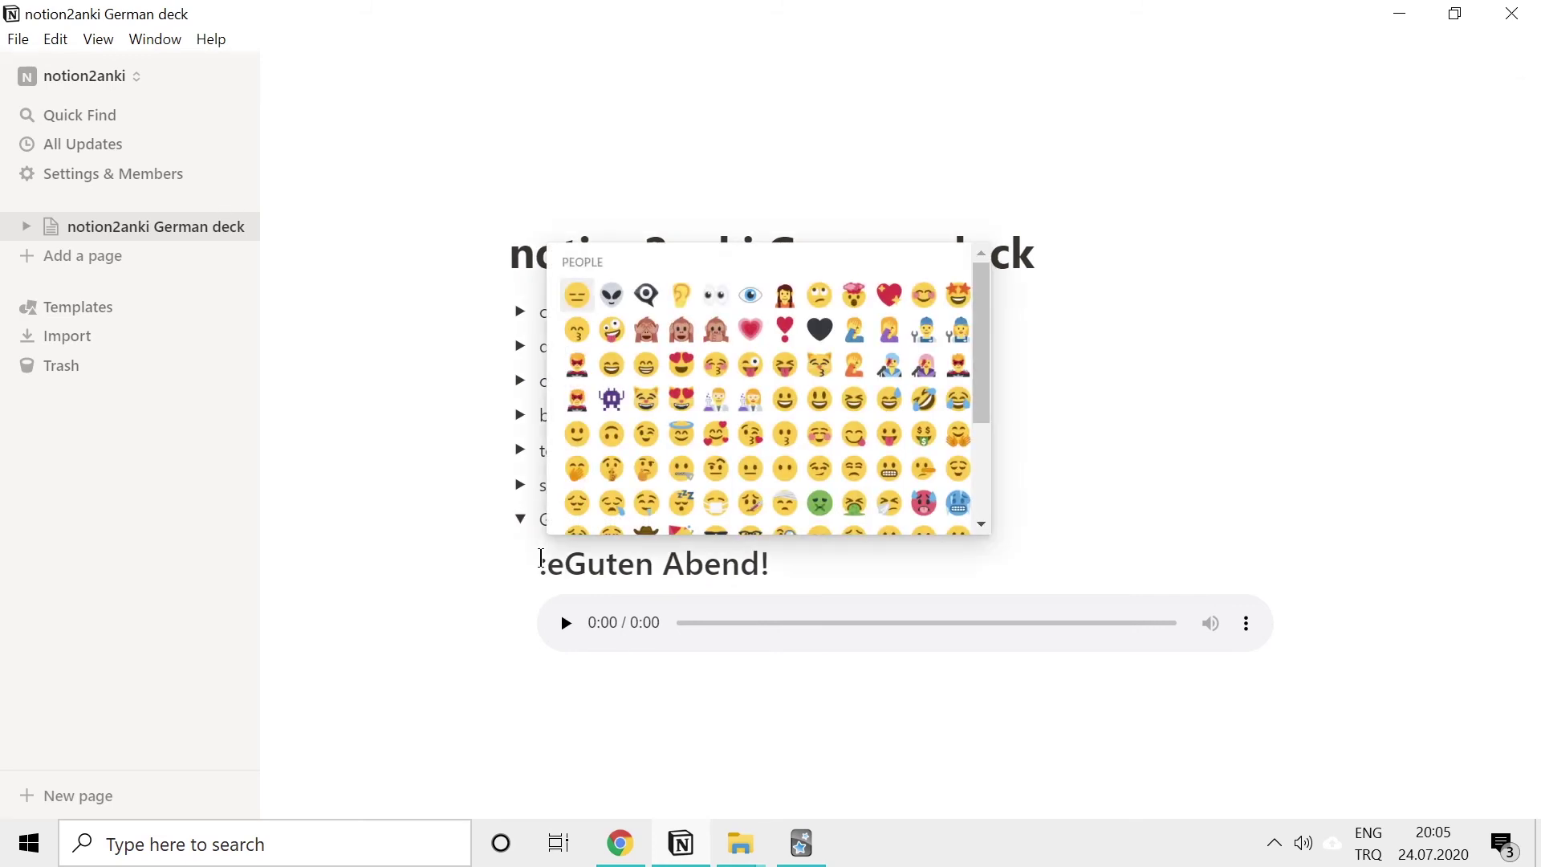
text(veni)
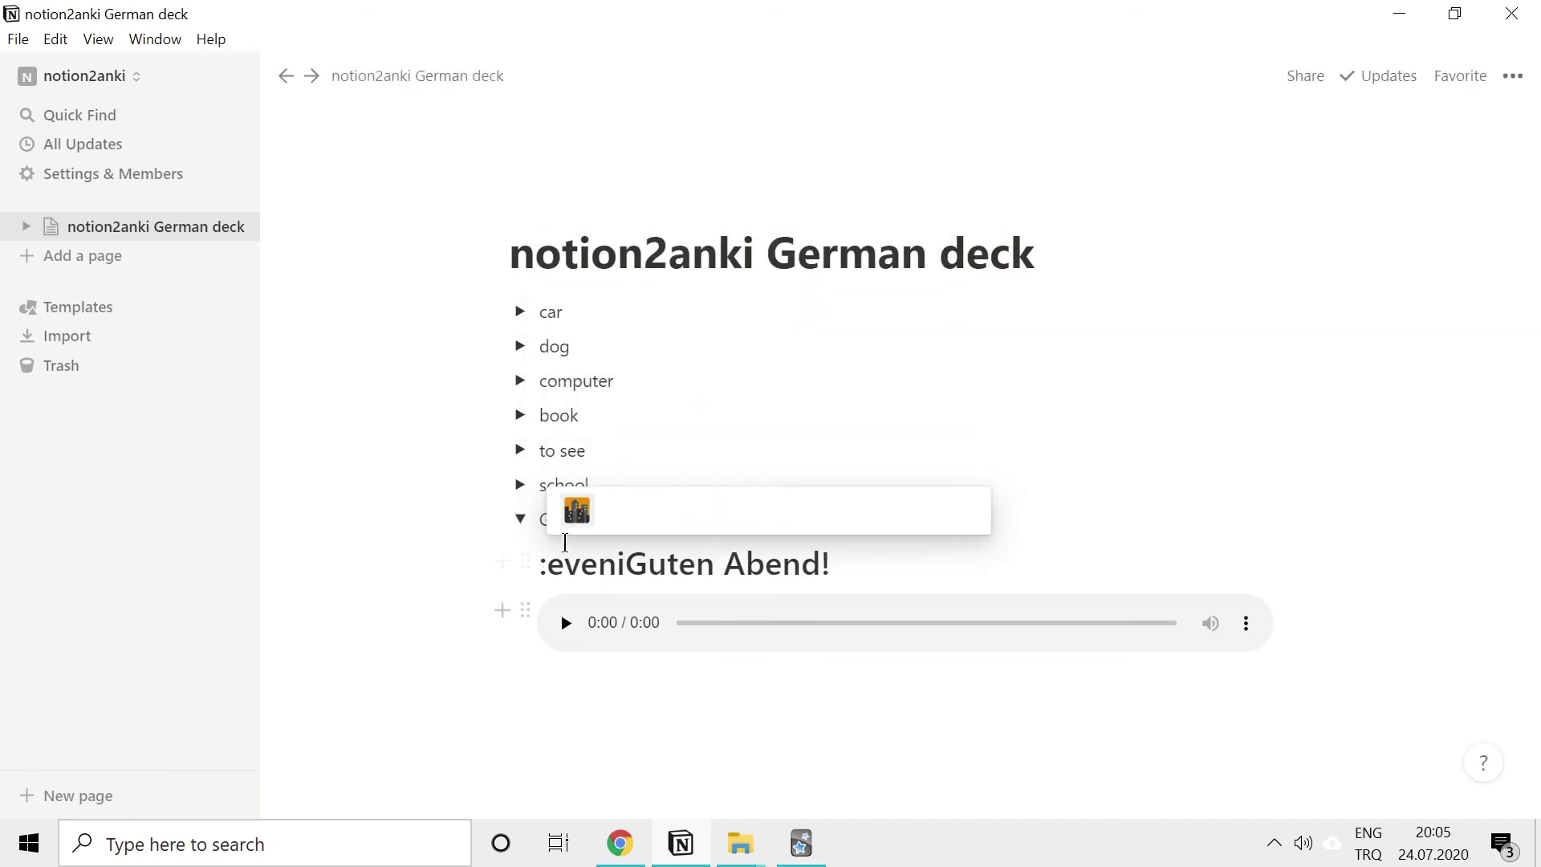
click(577, 511)
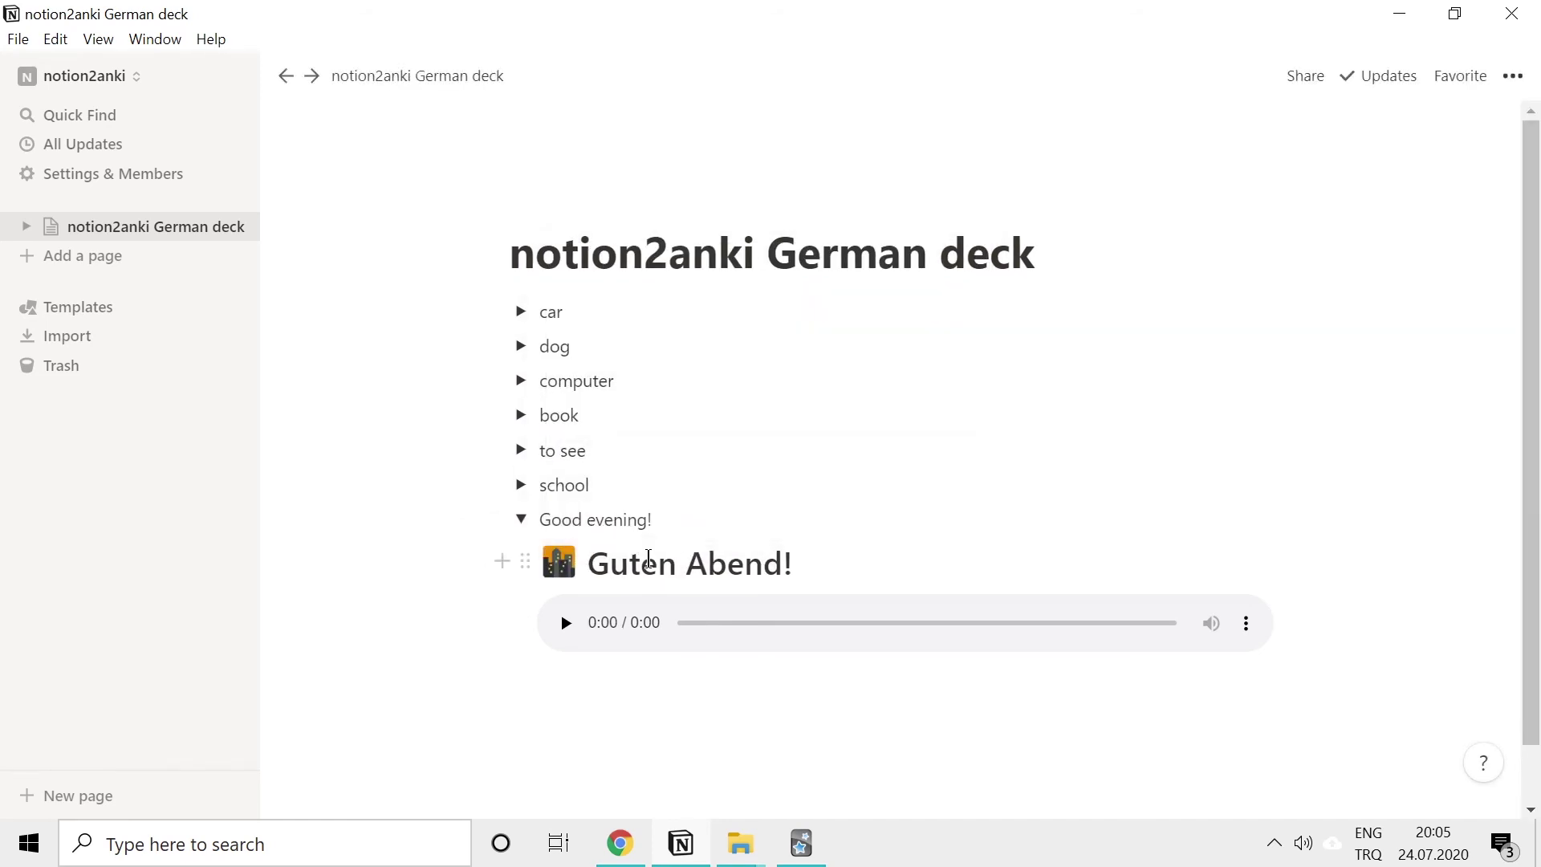
click(521, 520)
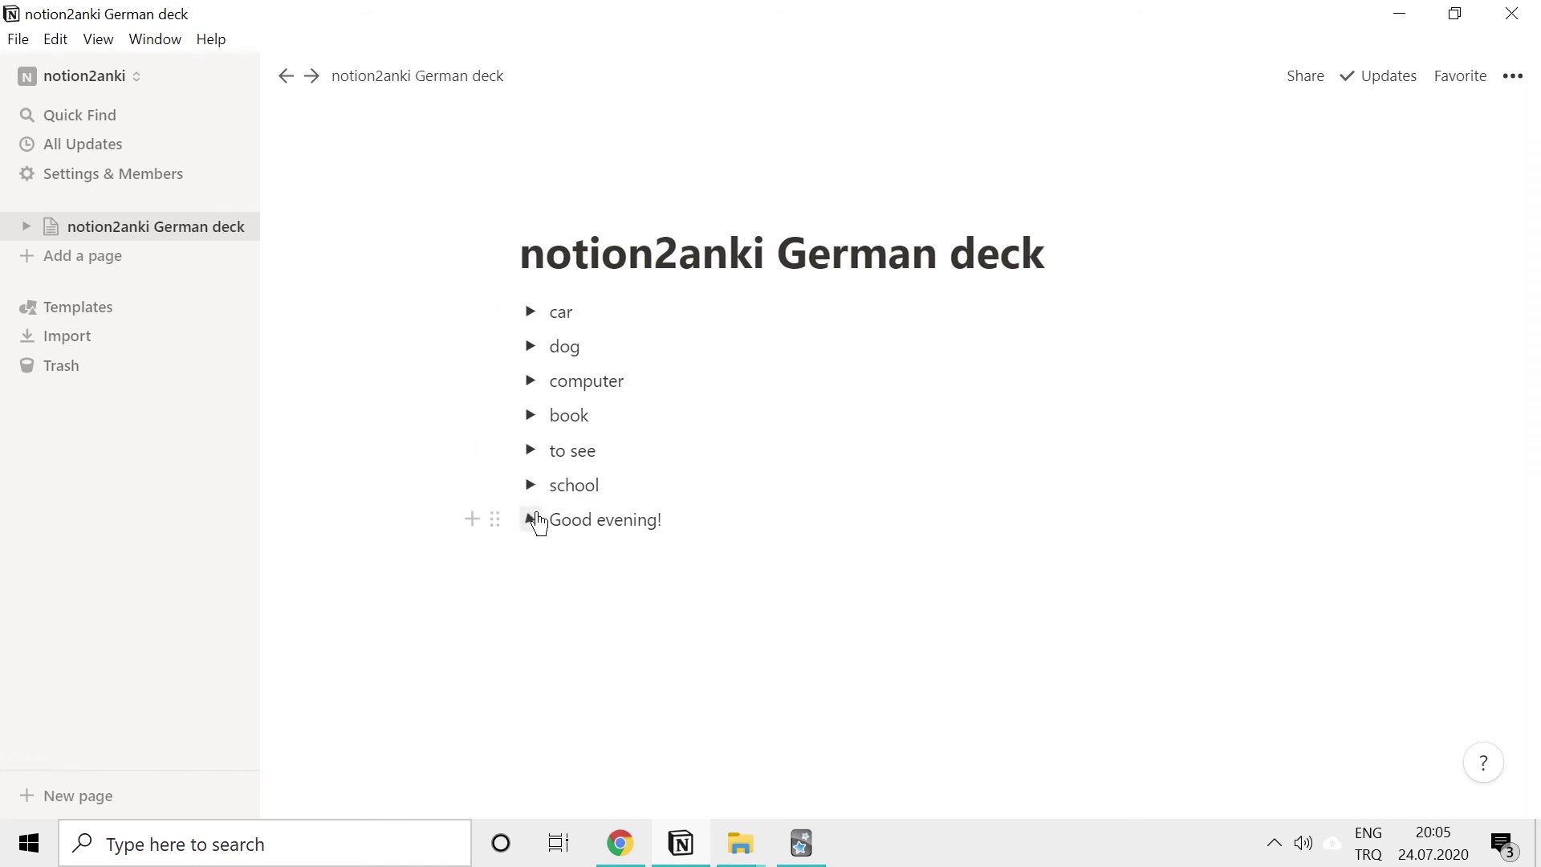
Step: Export the emoji-updated deck page as an HTML zip saved to the Desktop
click(1512, 76)
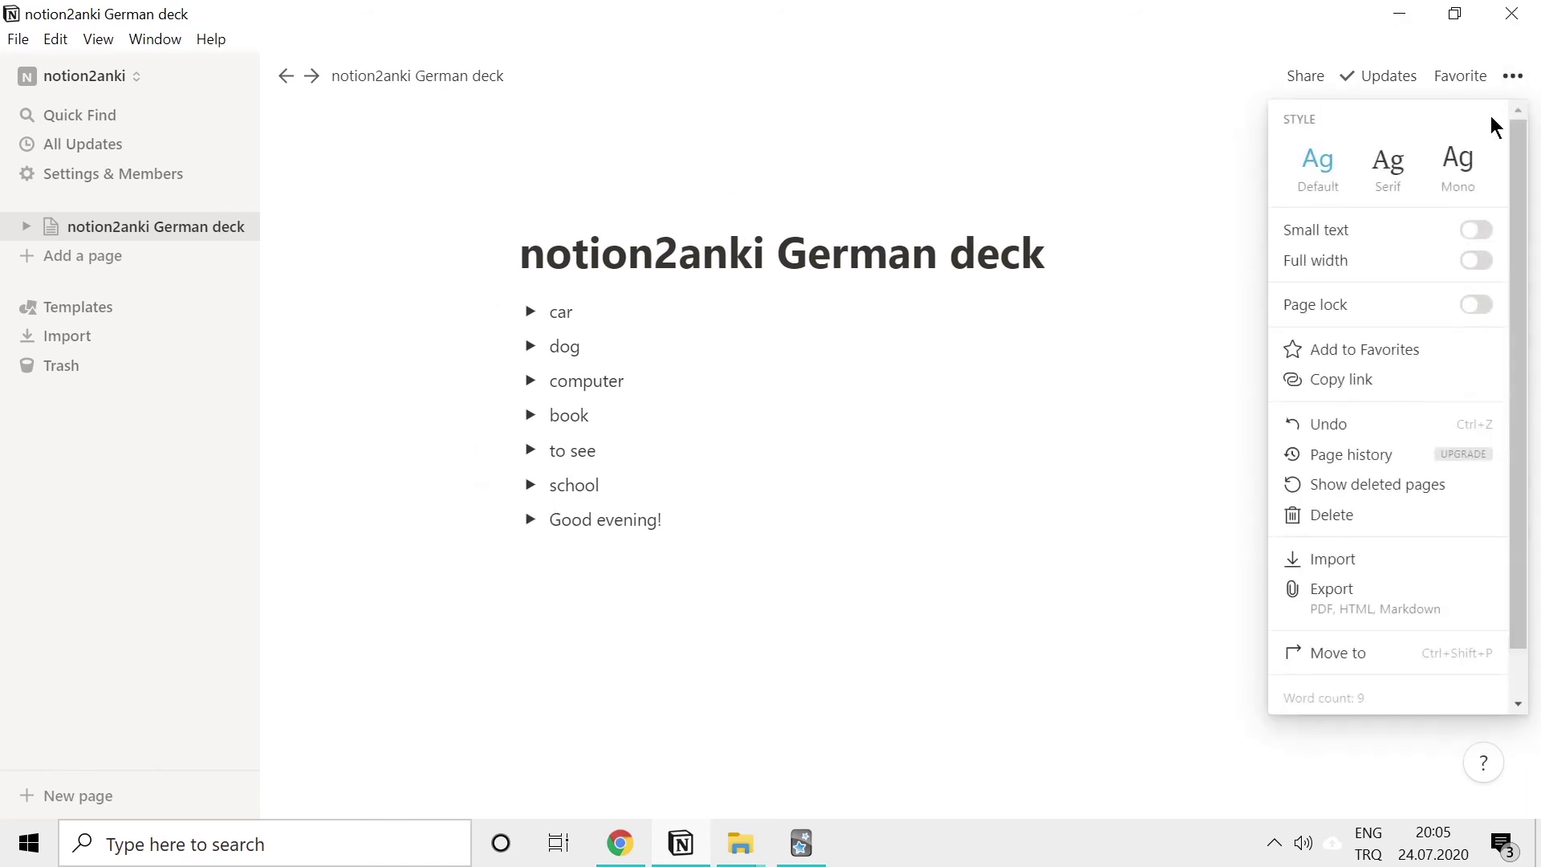
click(1353, 602)
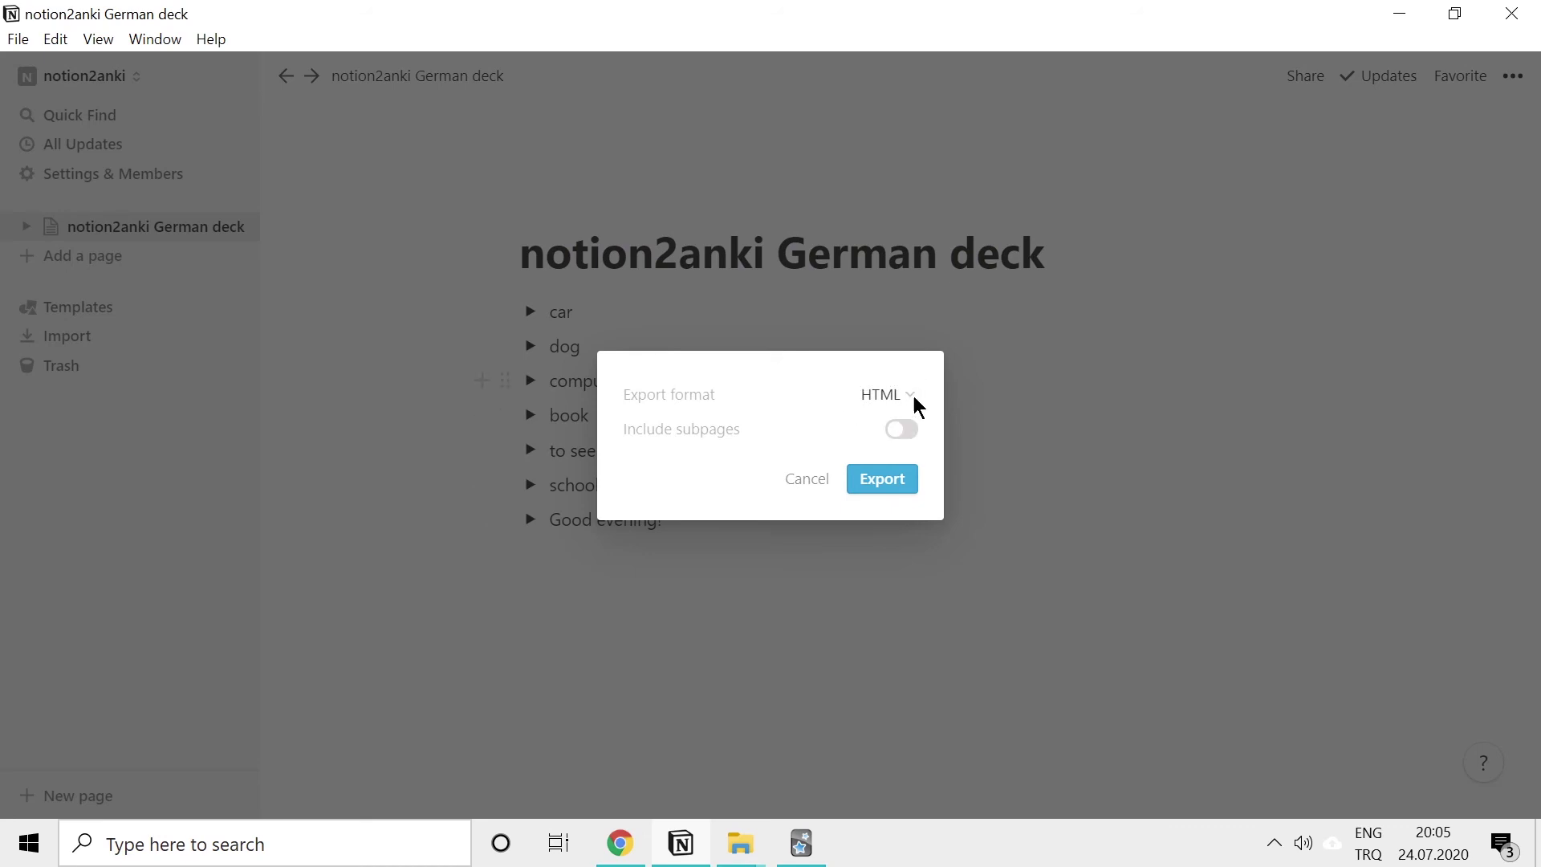
click(891, 479)
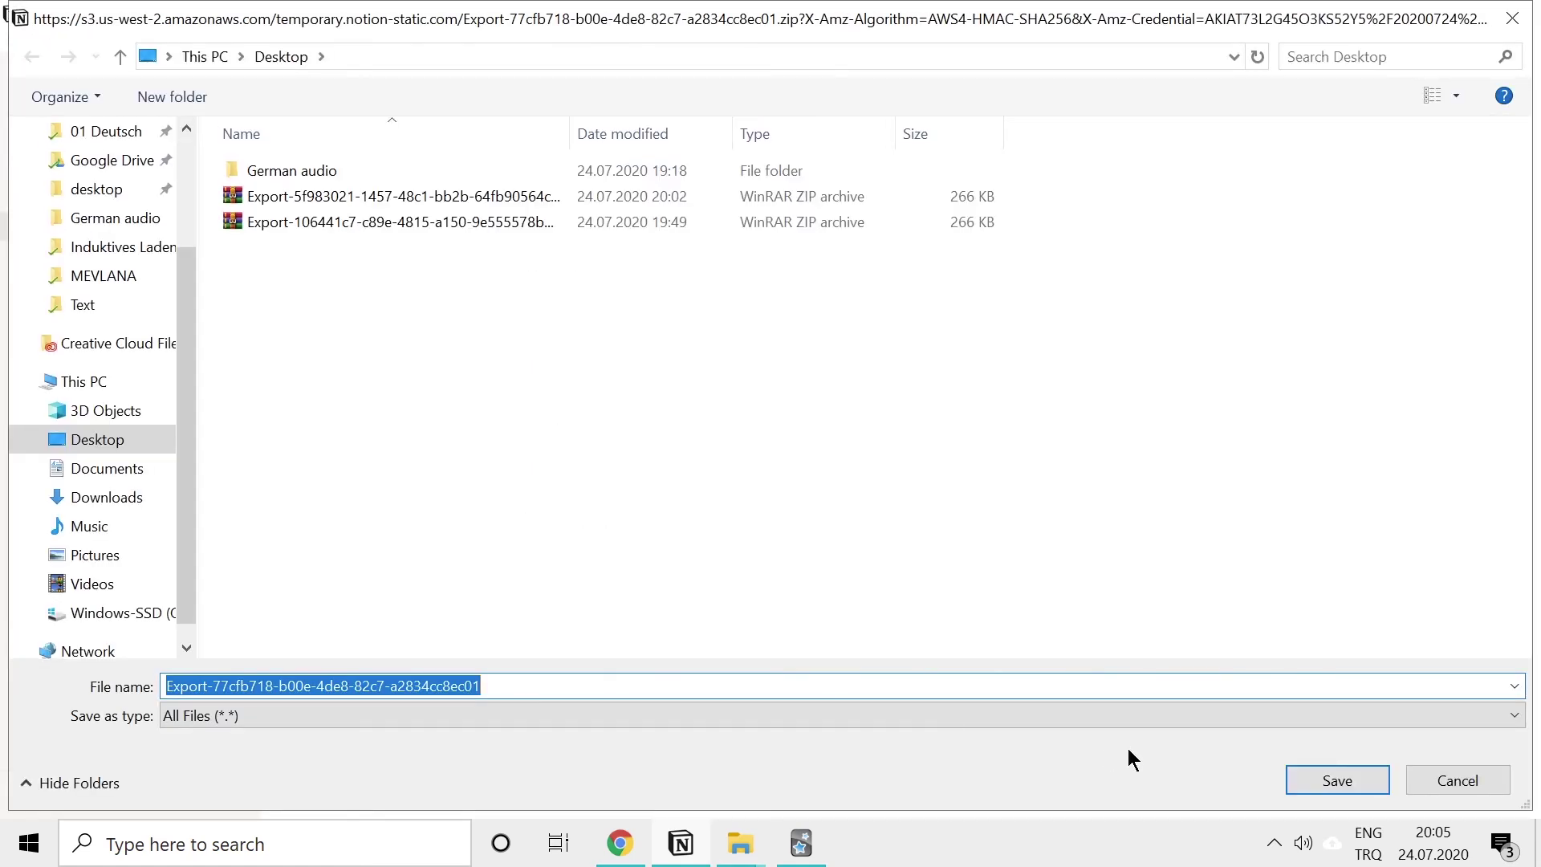
click(1356, 777)
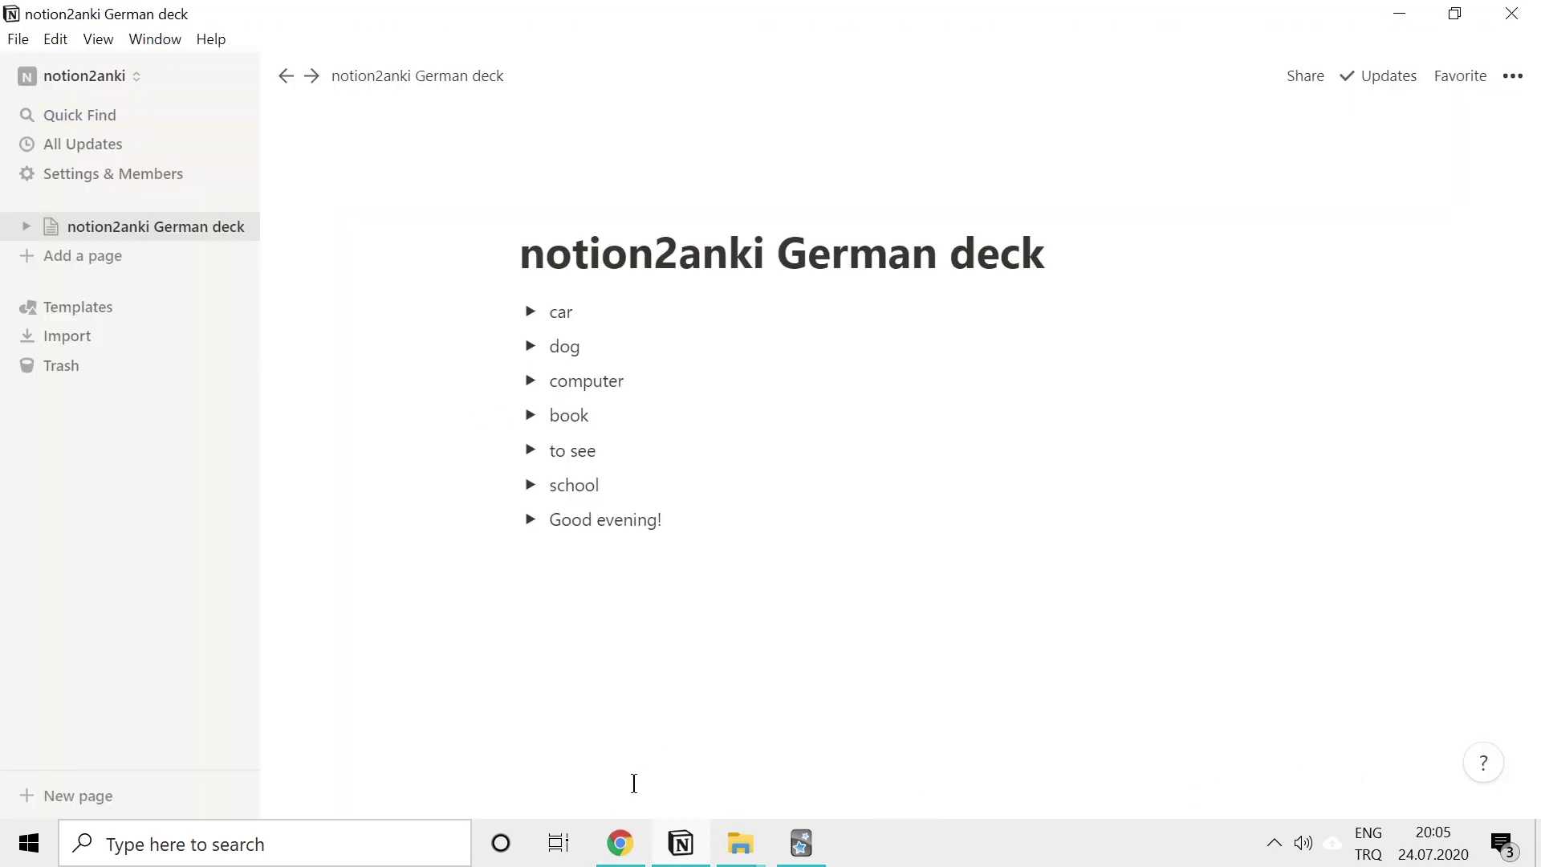
click(621, 842)
Step: Start a new Notion export upload in notion2anki and name the deck 'german deck with emojis'
scroll(354, 478, up, 9)
click(137, 135)
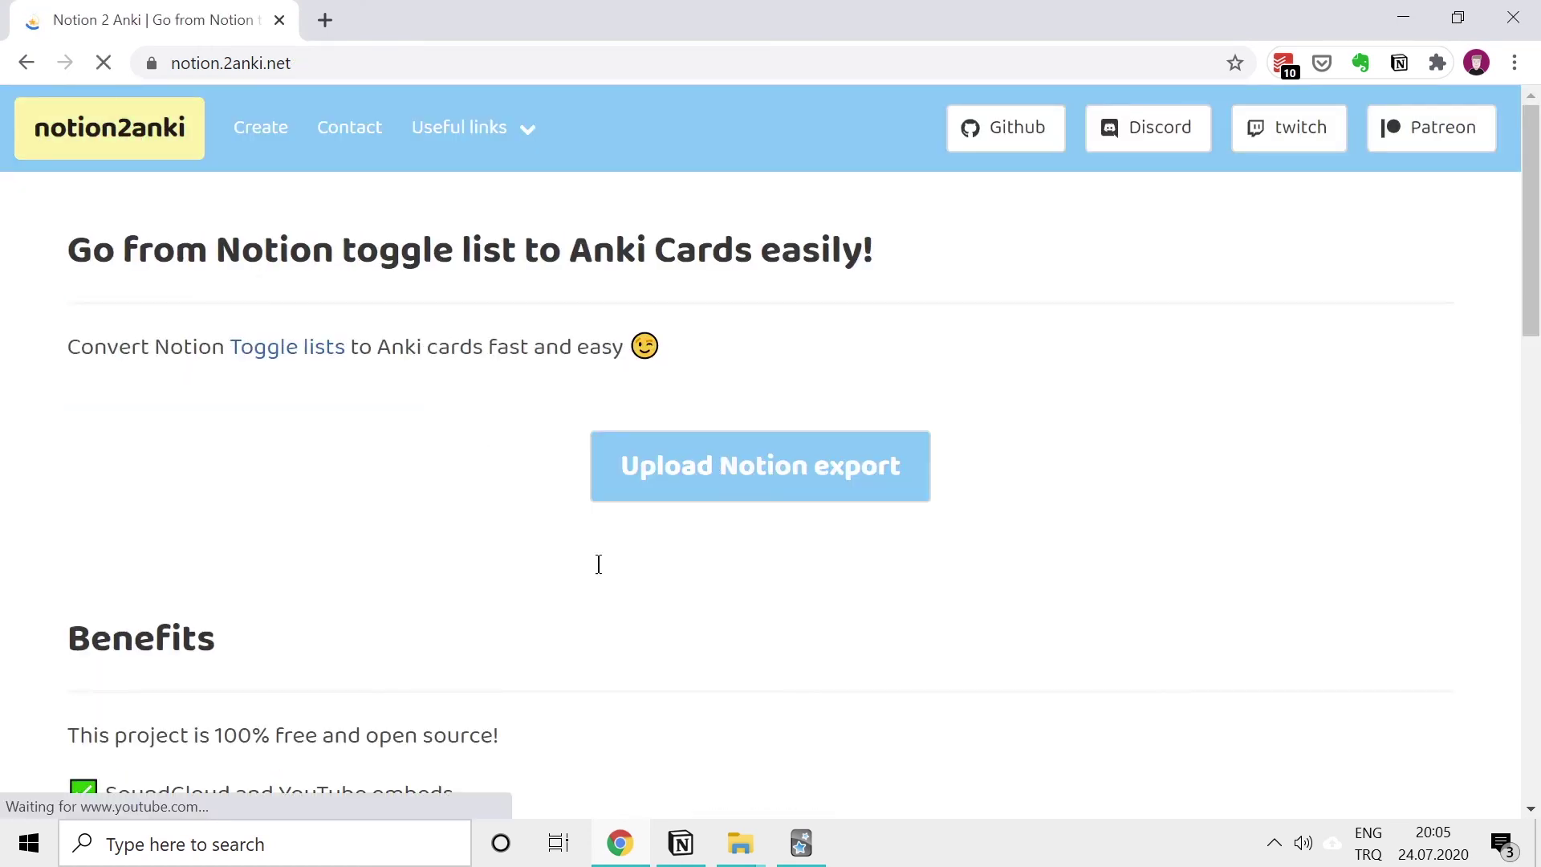
click(819, 469)
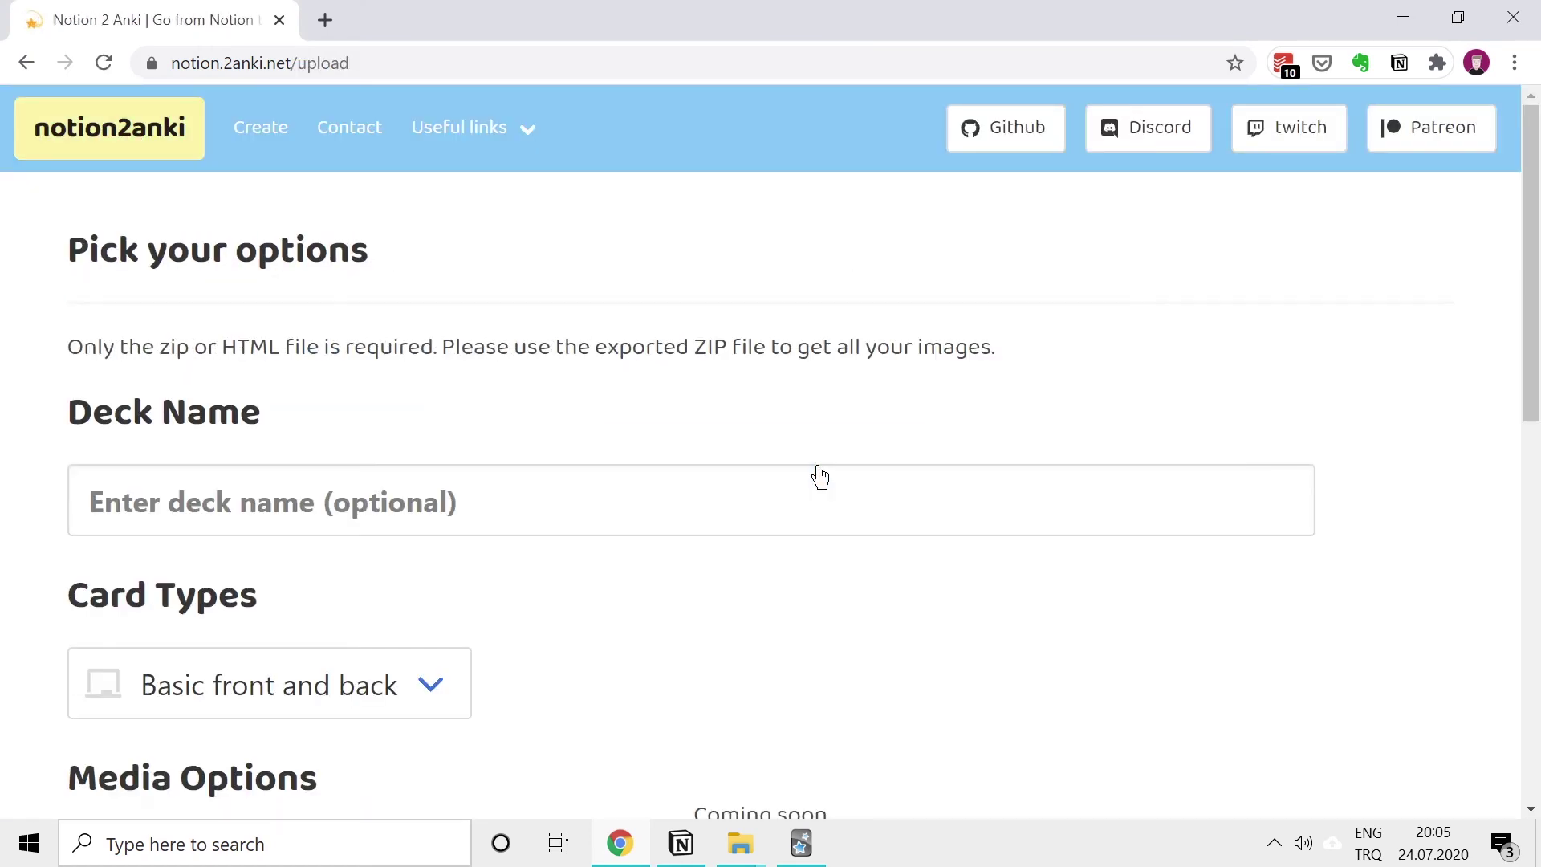
click(366, 488)
text(german deck with emojis)
click(262, 647)
Step: Set the card type to Basic and reversed
scroll(634, 381, down, 2)
click(415, 545)
click(633, 526)
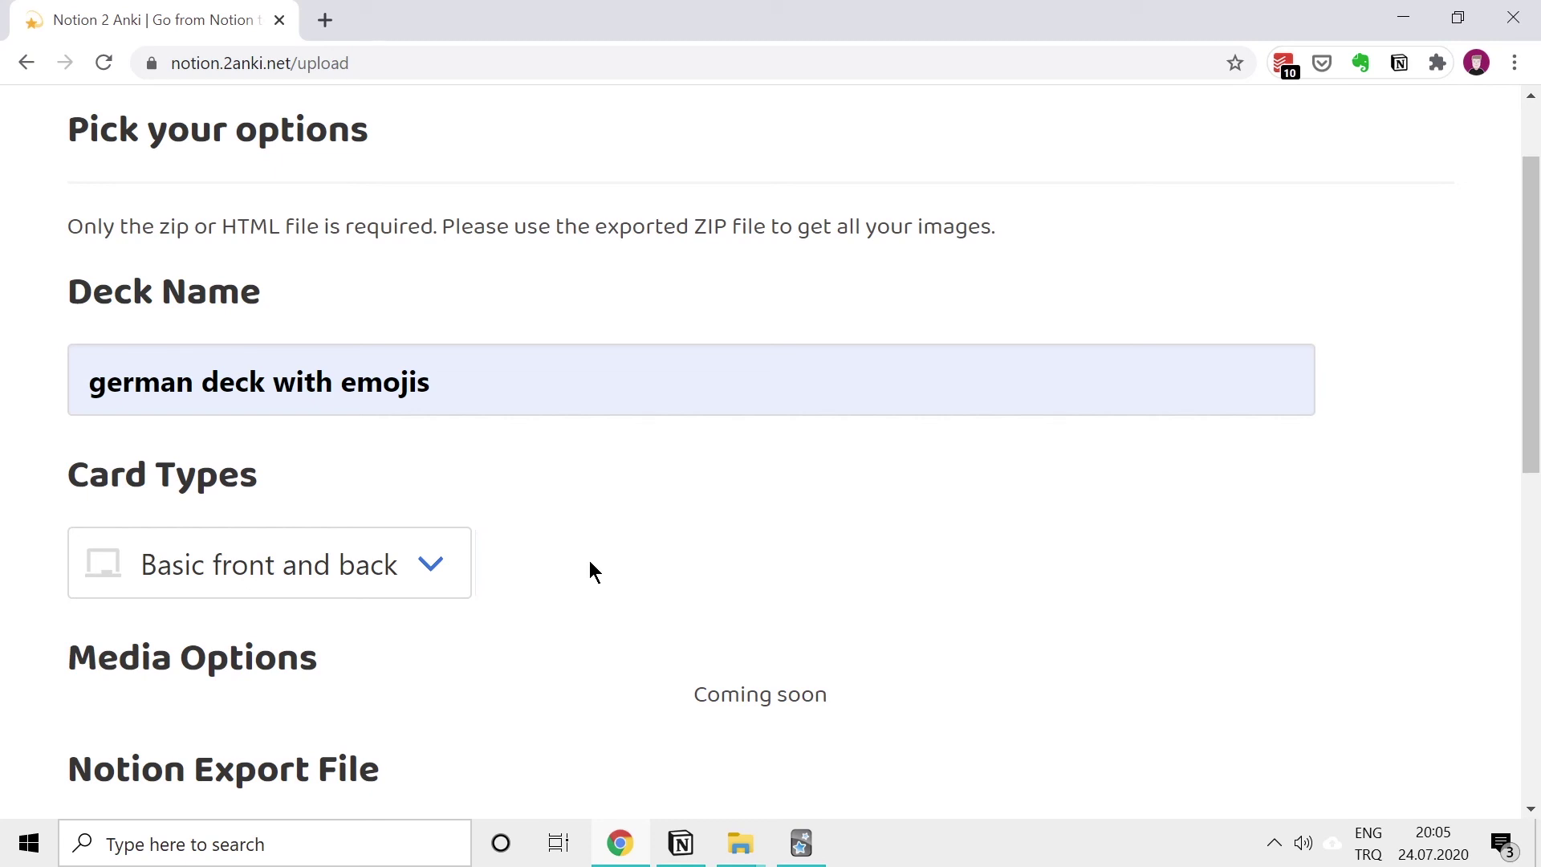
click(444, 585)
click(396, 657)
Step: Upload the export zip saved at 20:05, convert it, and open the downloaded .apkg in Anki
scroll(455, 499, down, 3)
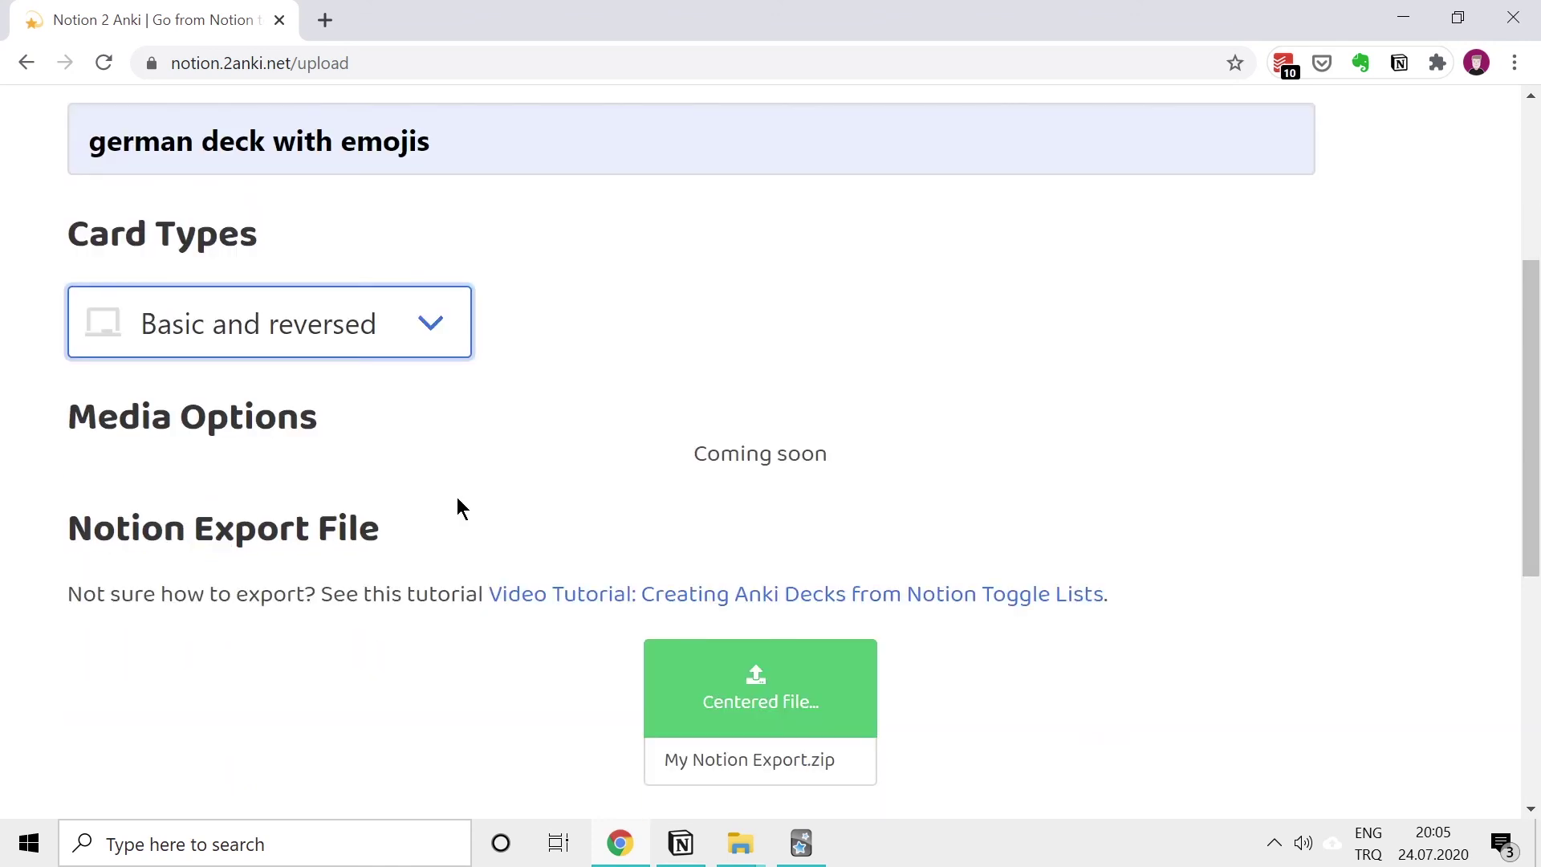
scroll(722, 590, down, 2)
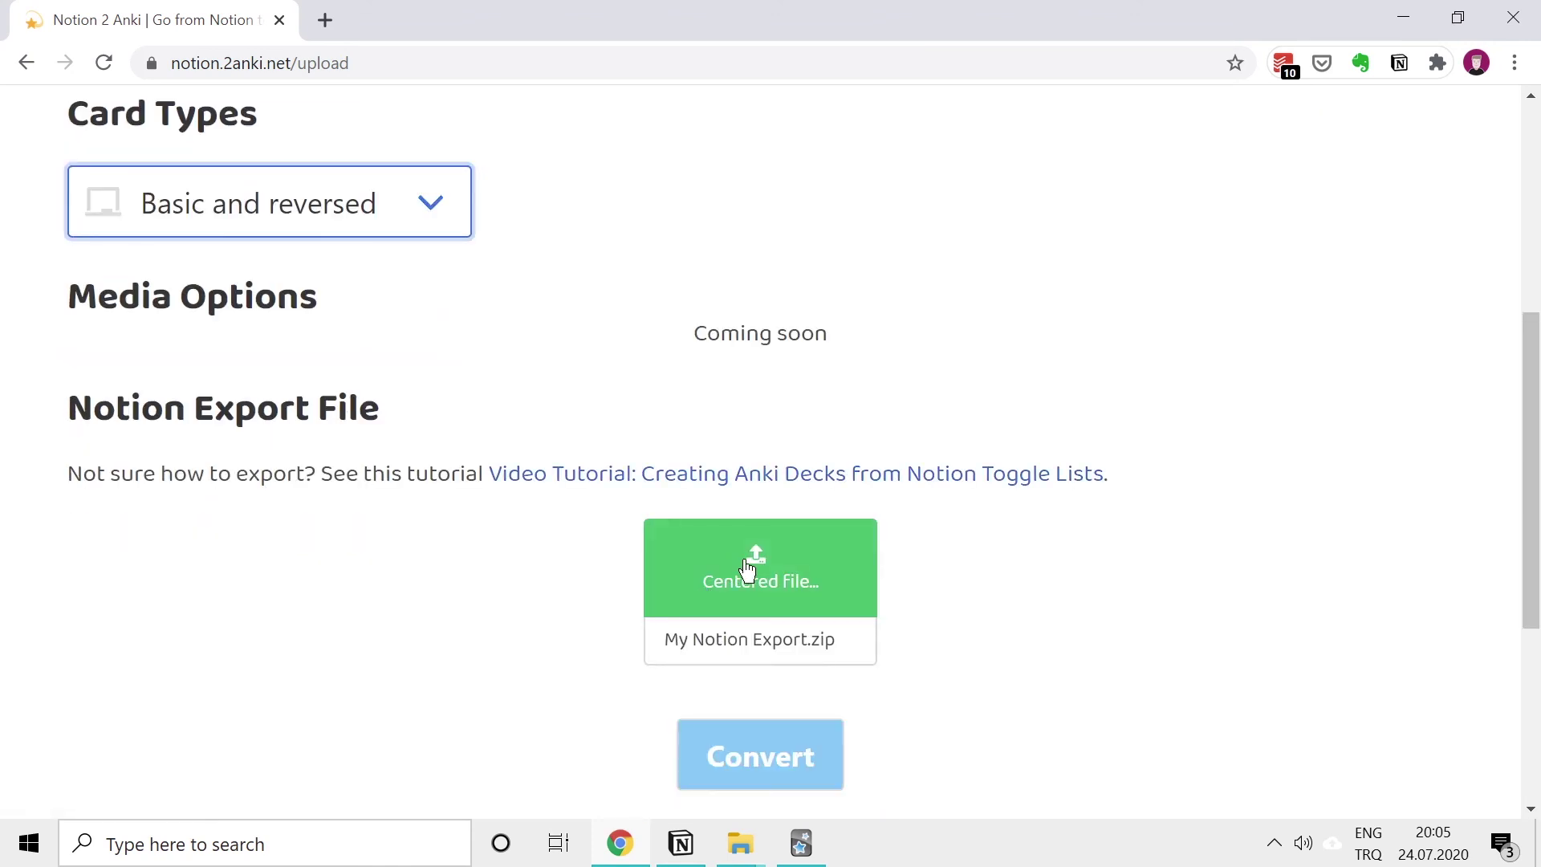
click(746, 570)
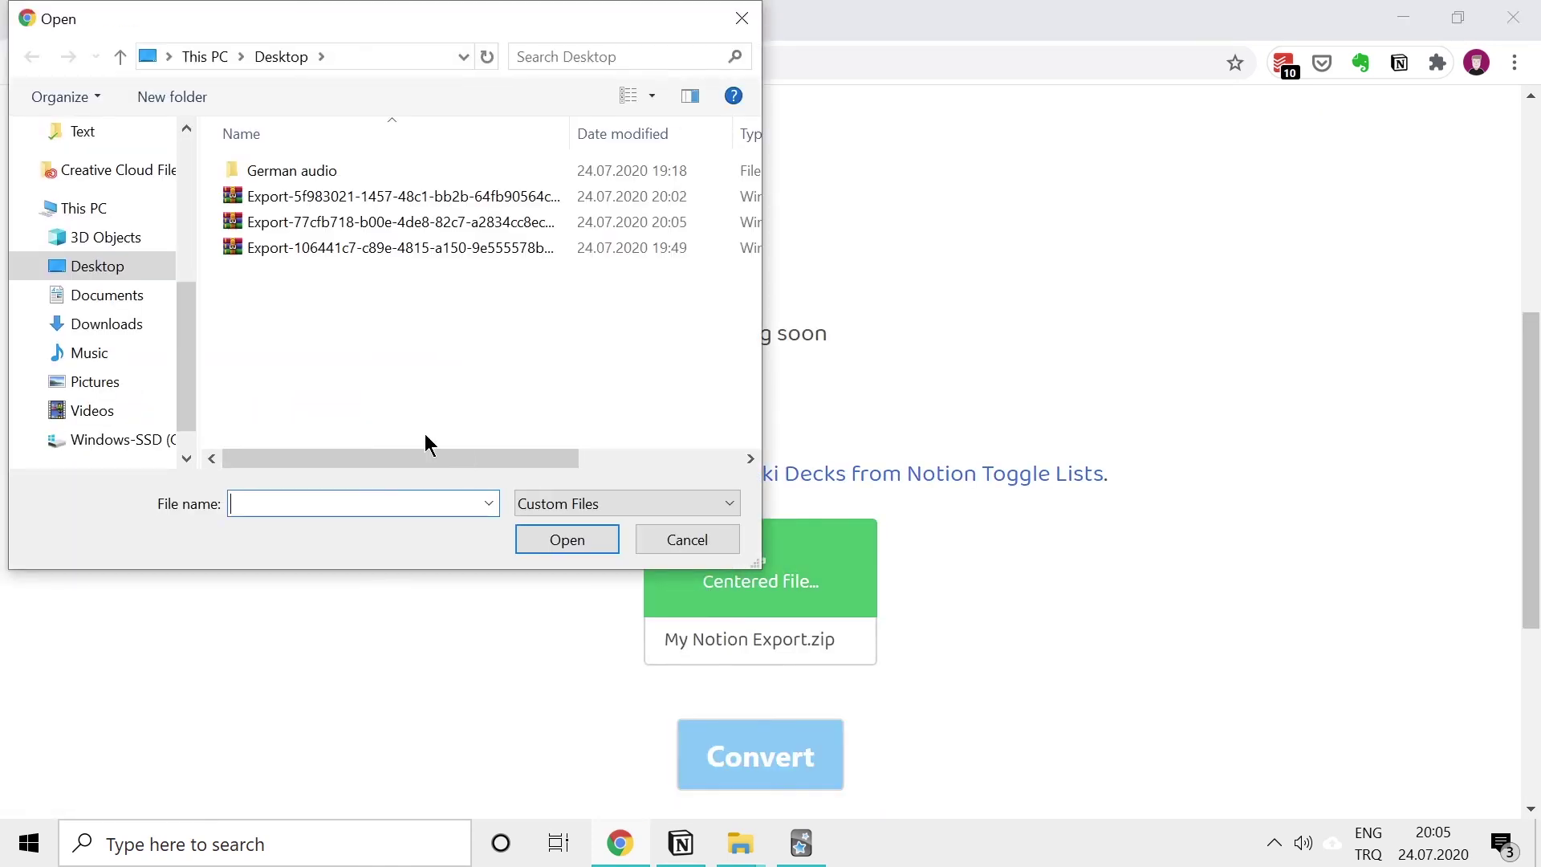
click(425, 218)
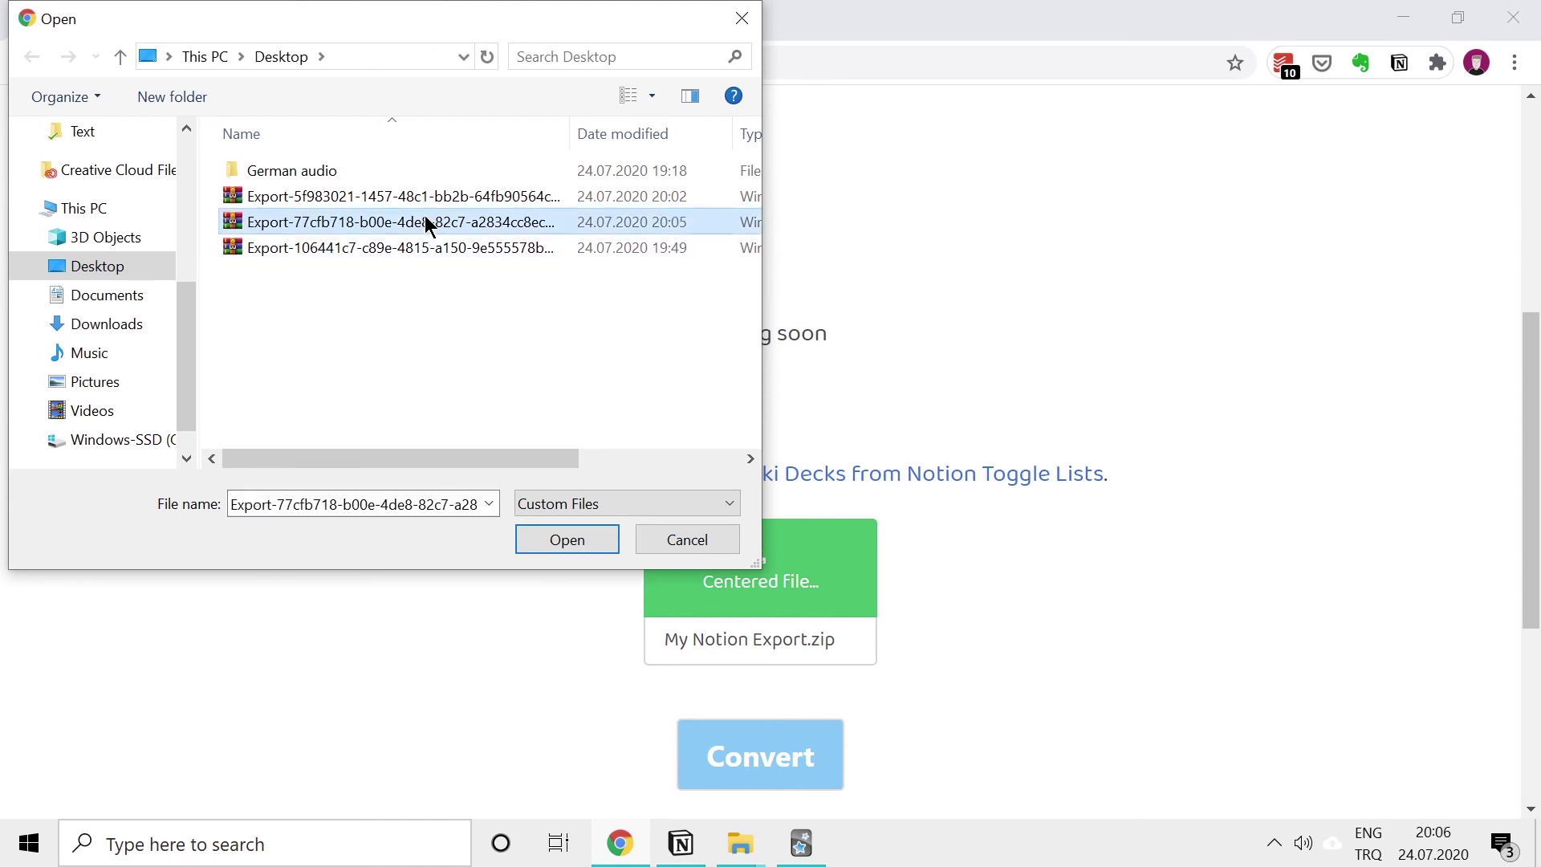
click(549, 542)
scroll(746, 650, down, 2)
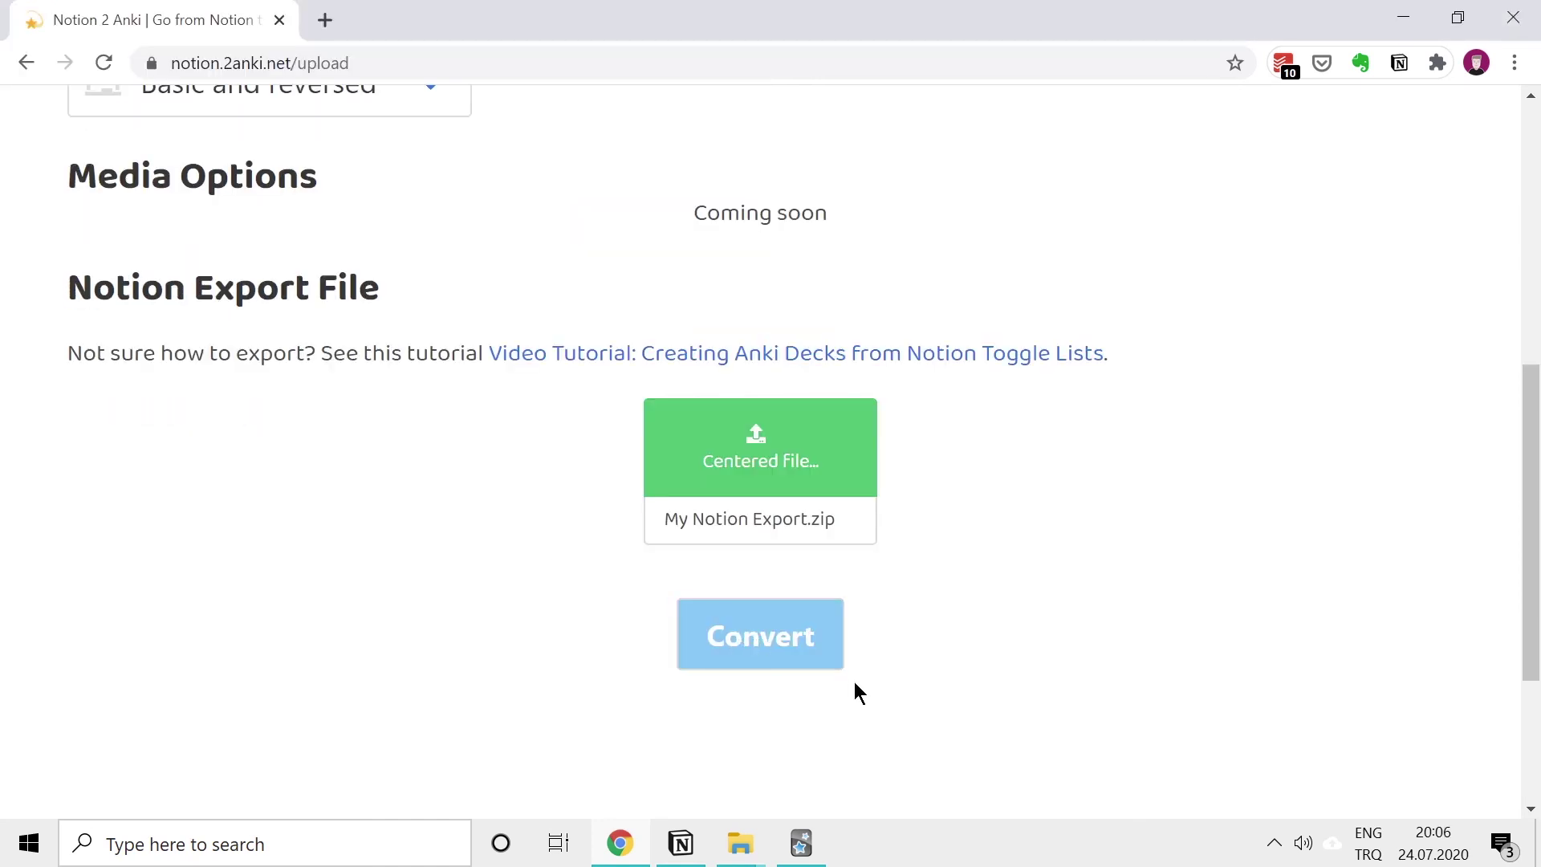
click(817, 648)
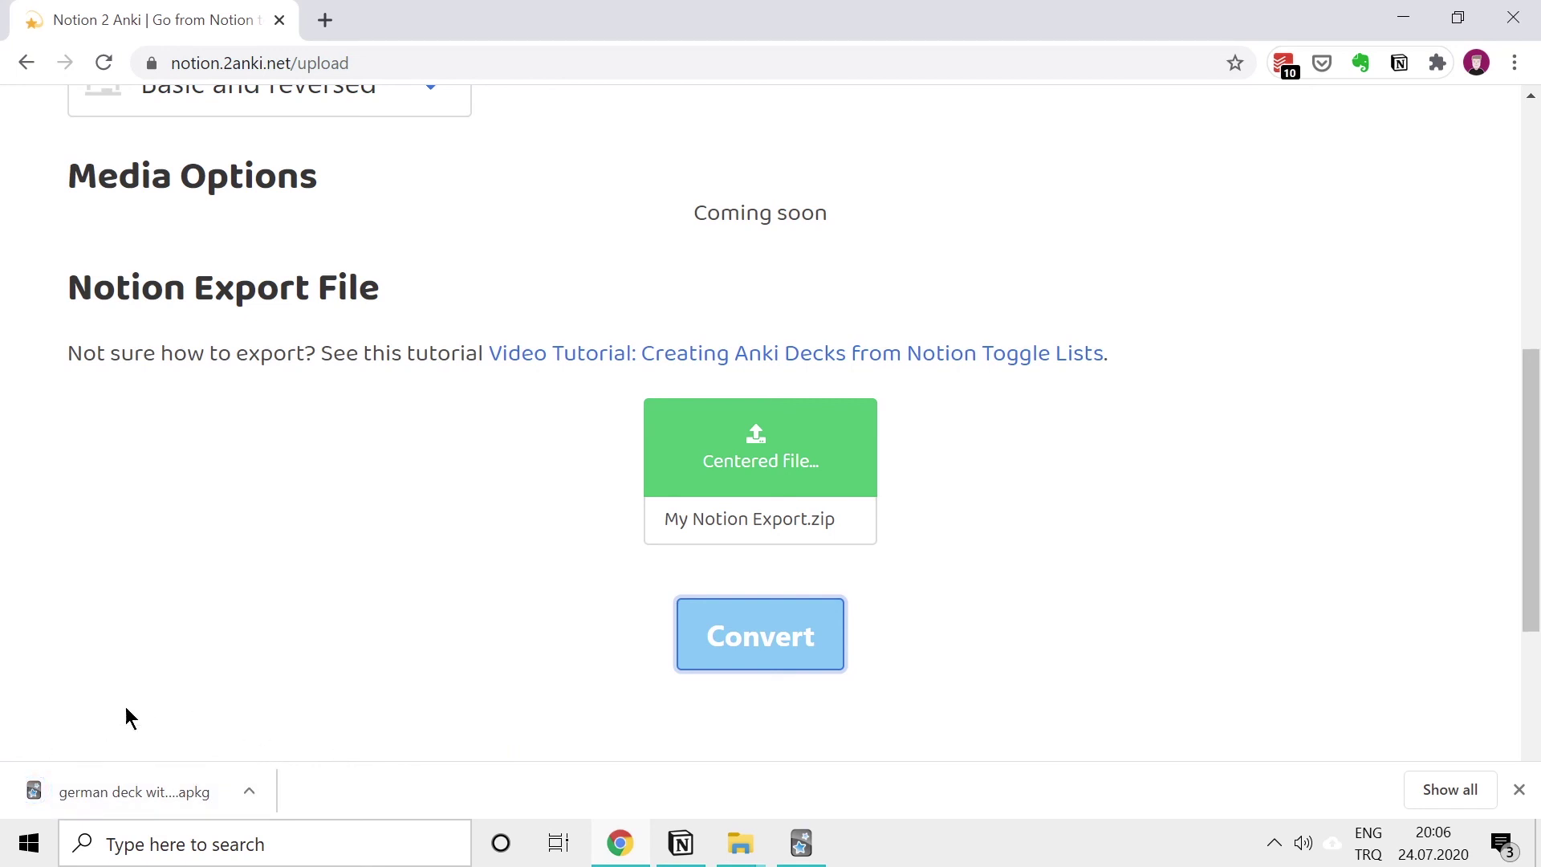
click(154, 791)
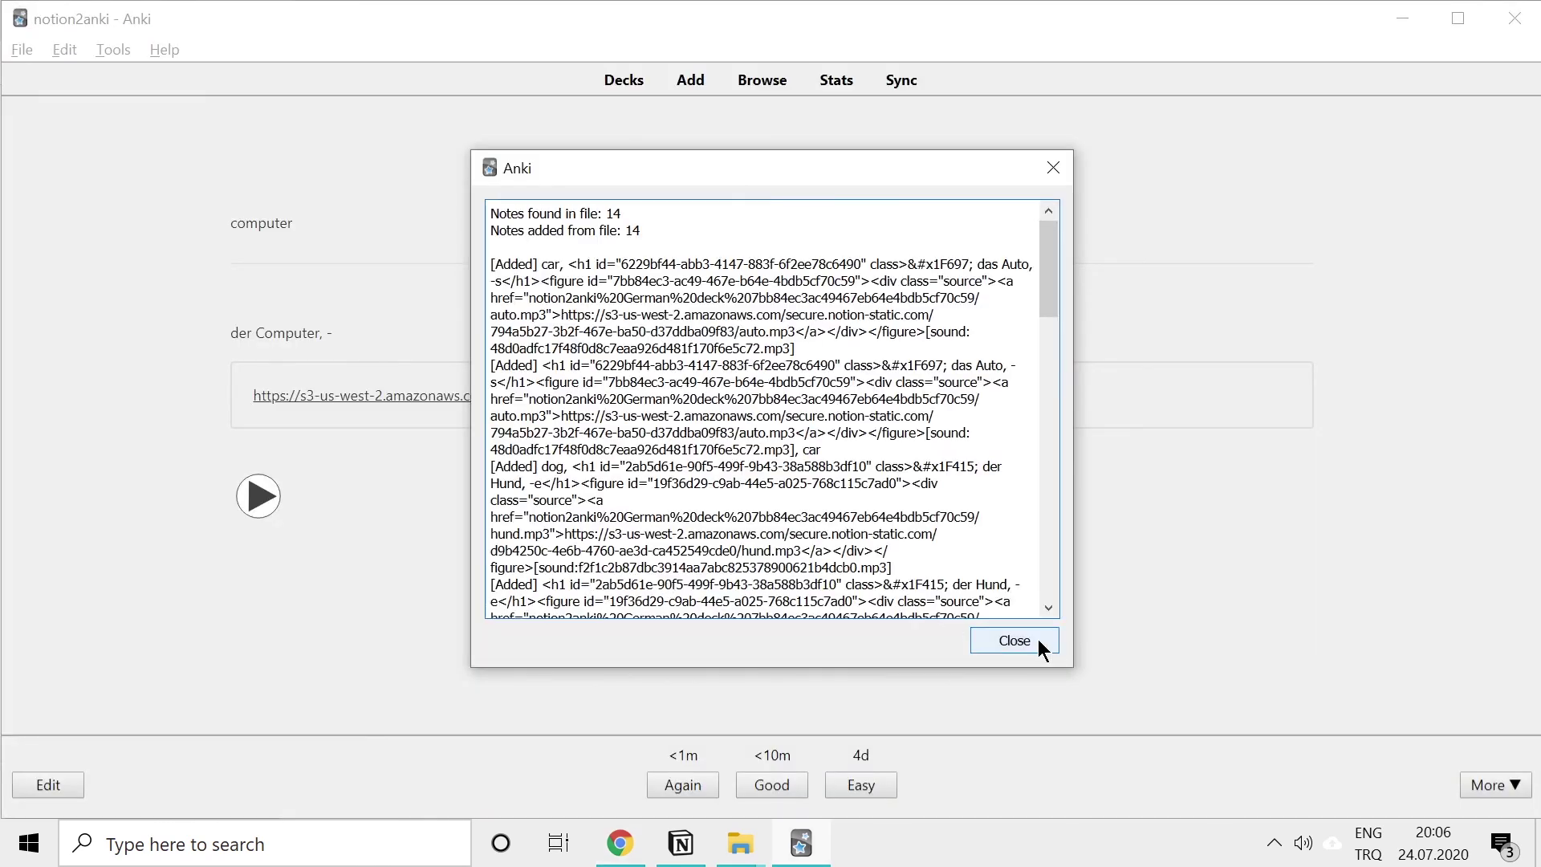
Step: Dismiss the import report, then start studying 'german deck with emojis' from the Decks list
click(1015, 640)
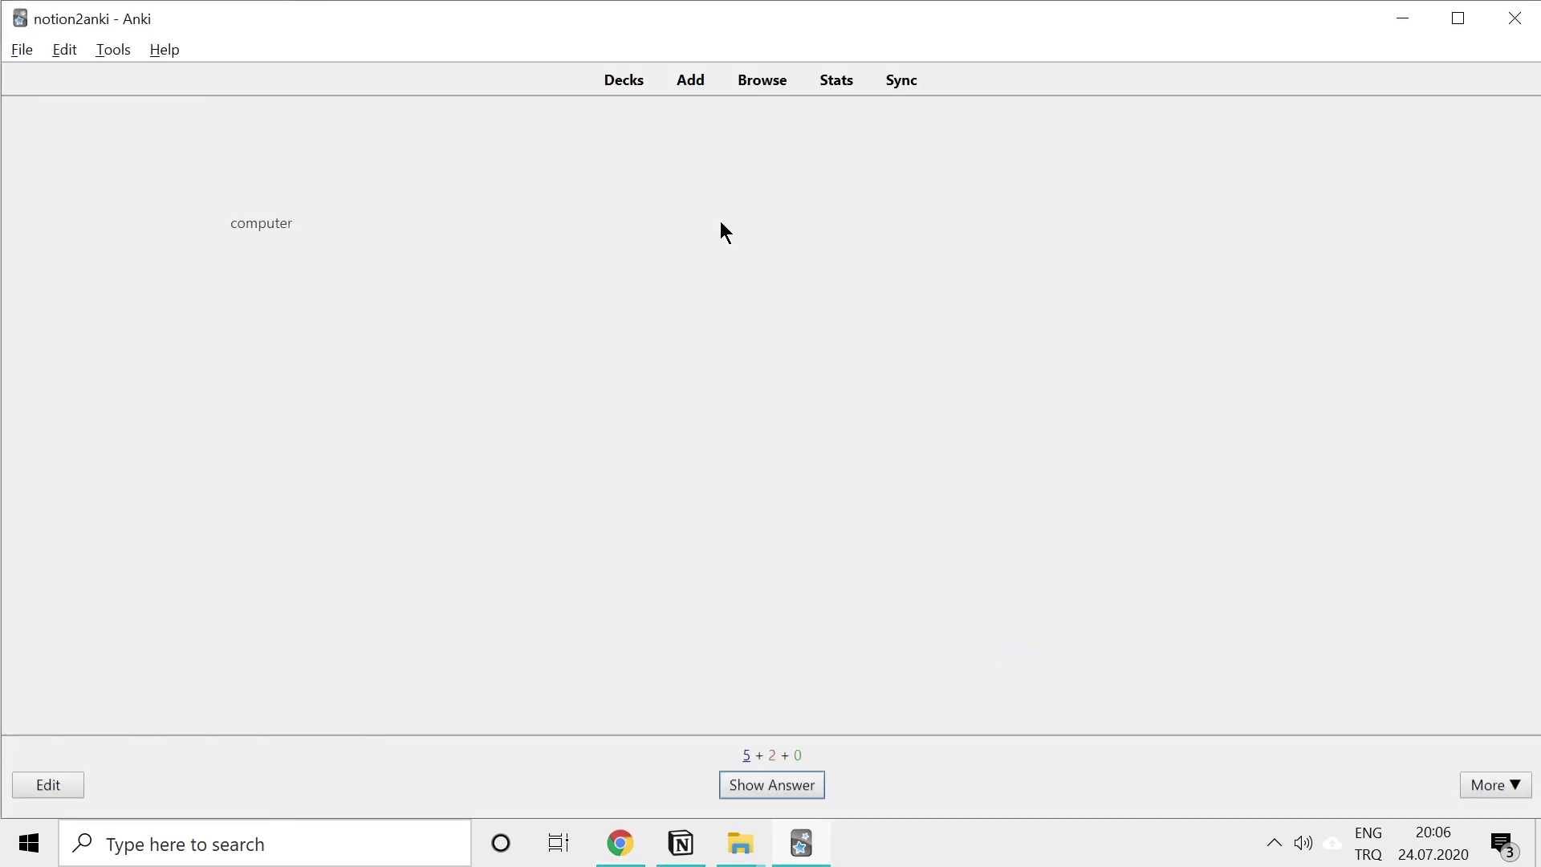
click(631, 80)
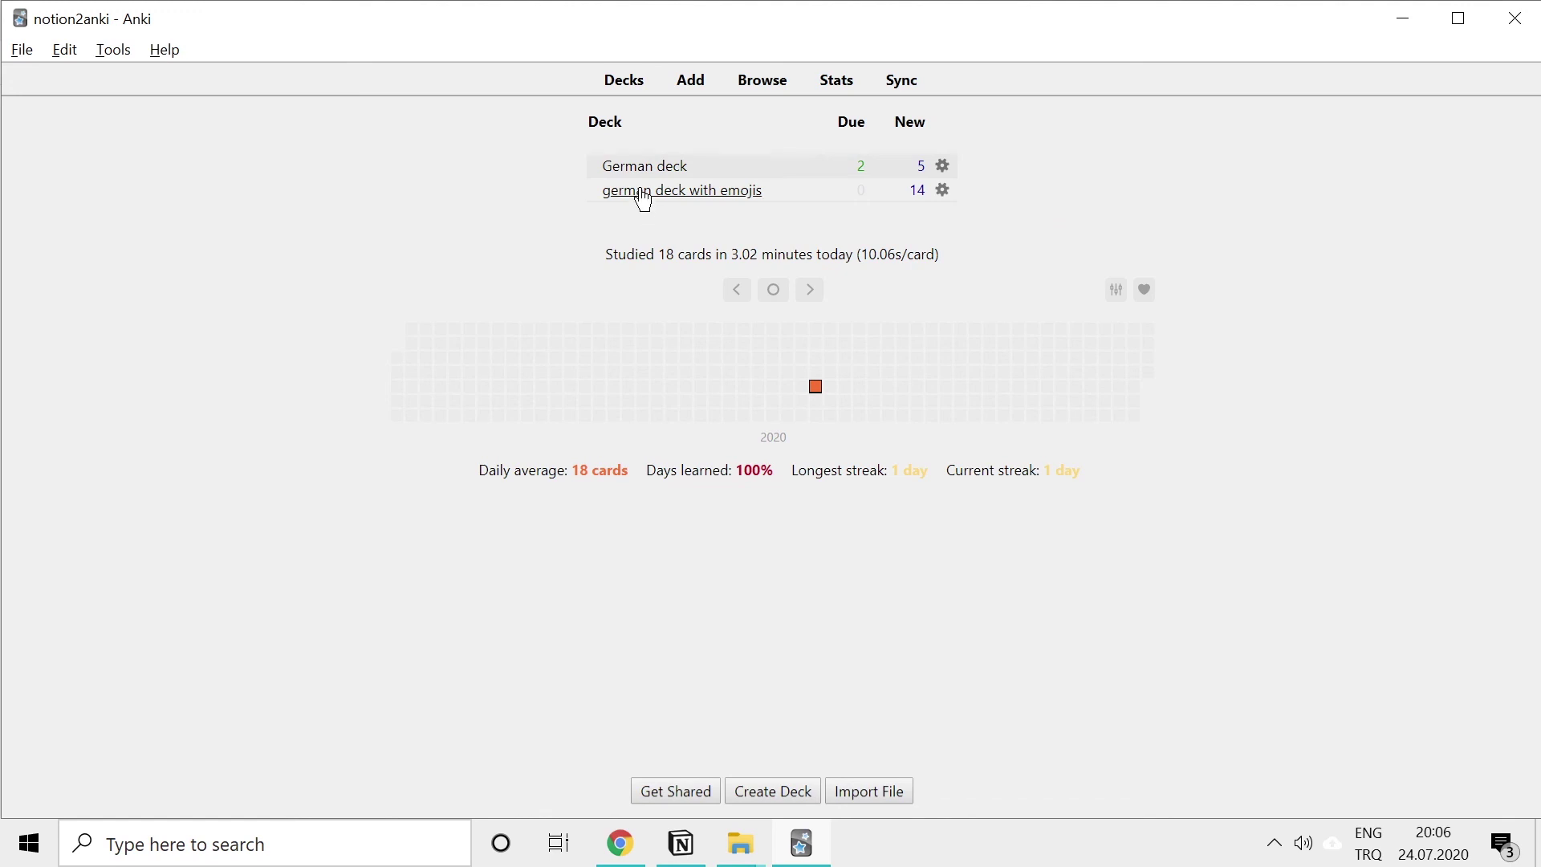
click(707, 192)
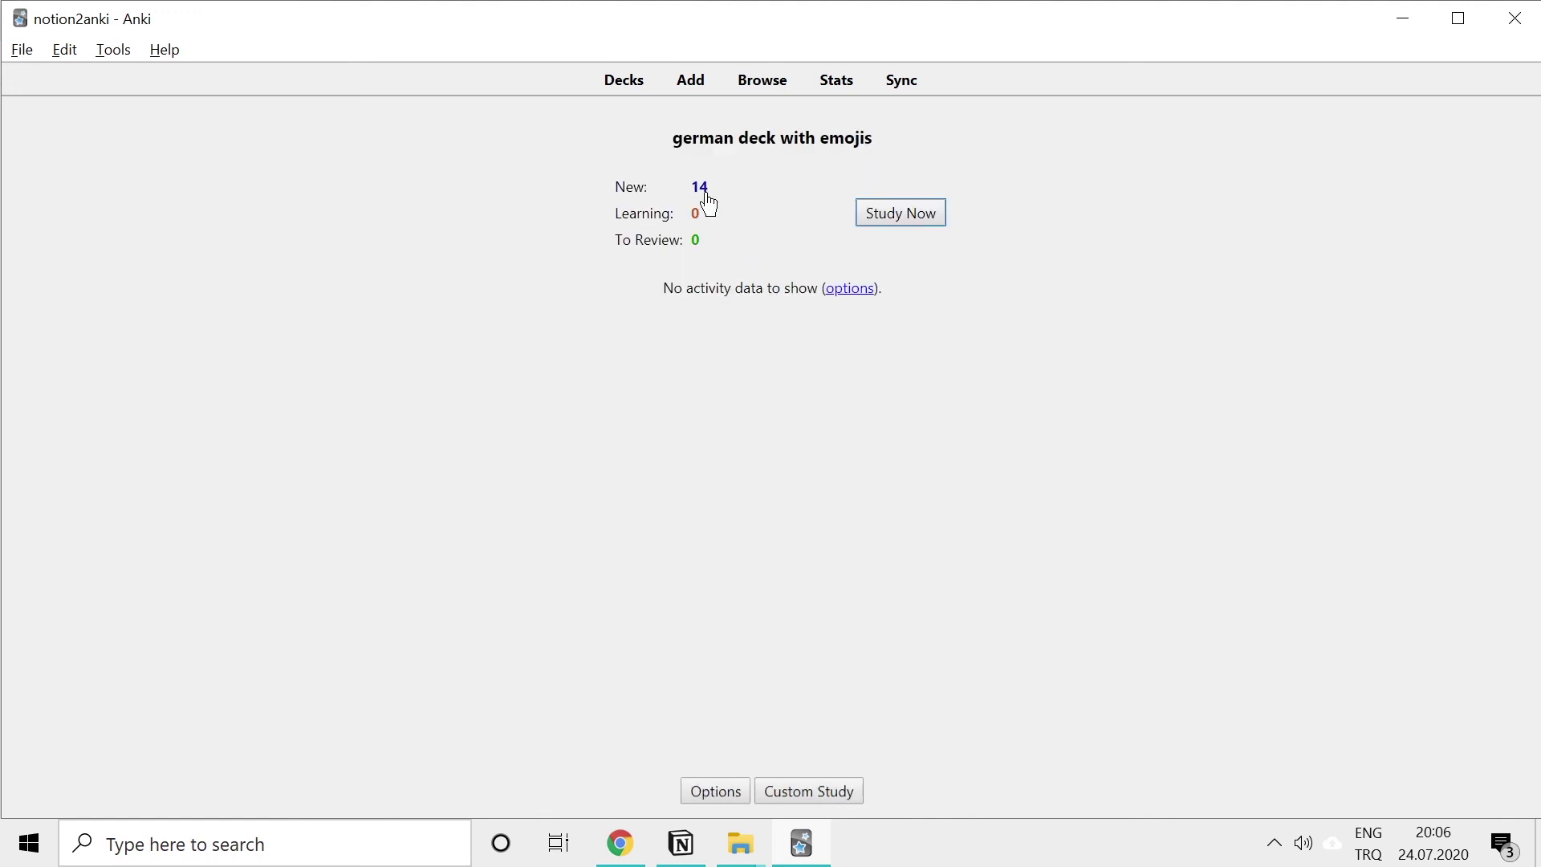
click(915, 224)
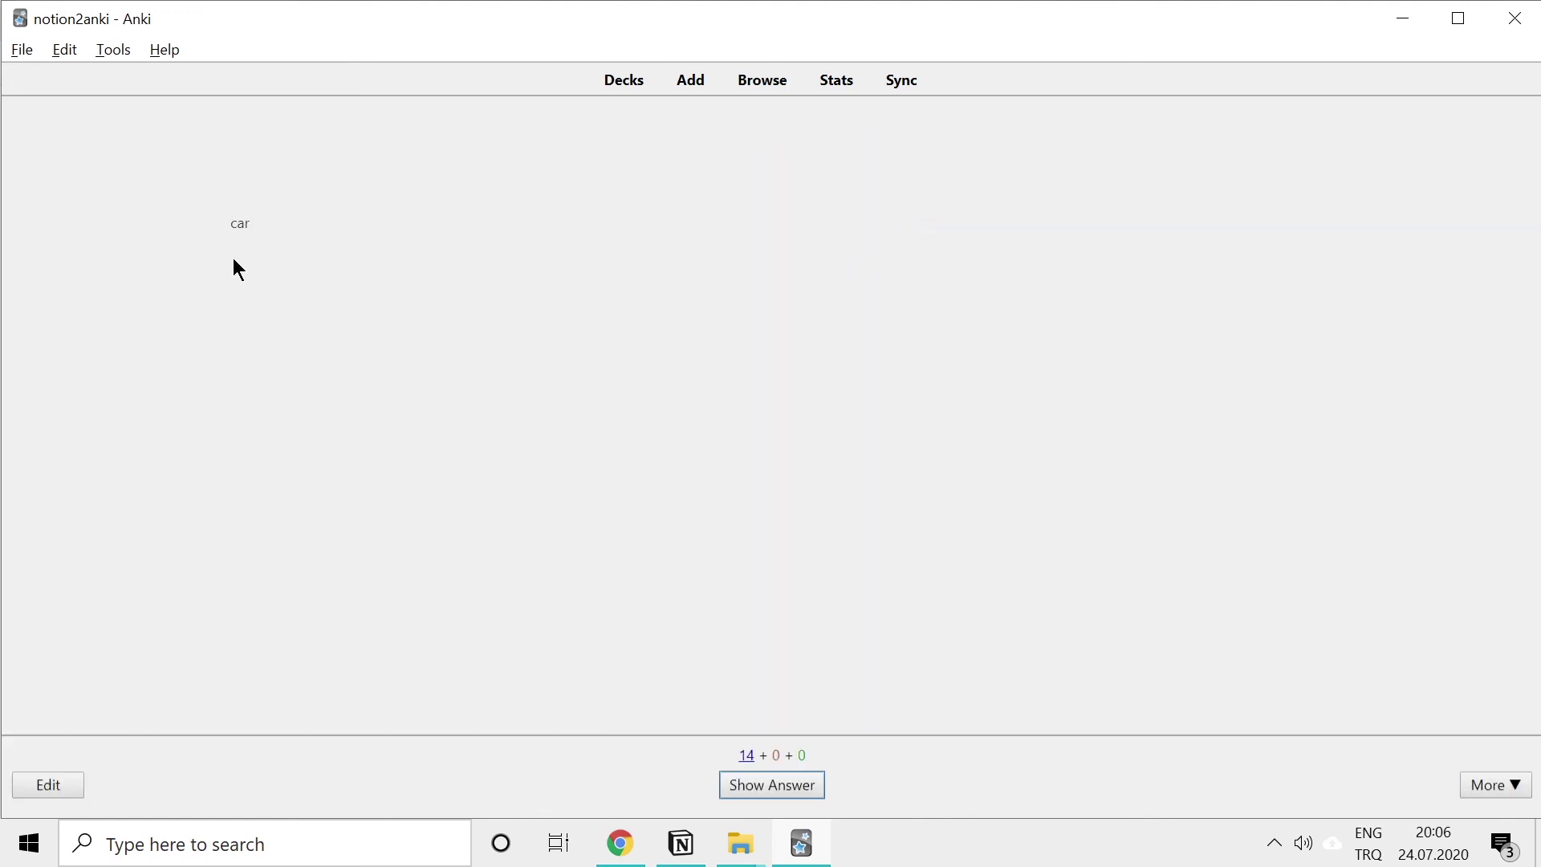
Step: Rate the car, das Auto, dog and der Hund cards Good, reveal computer, then return to Notion
click(730, 782)
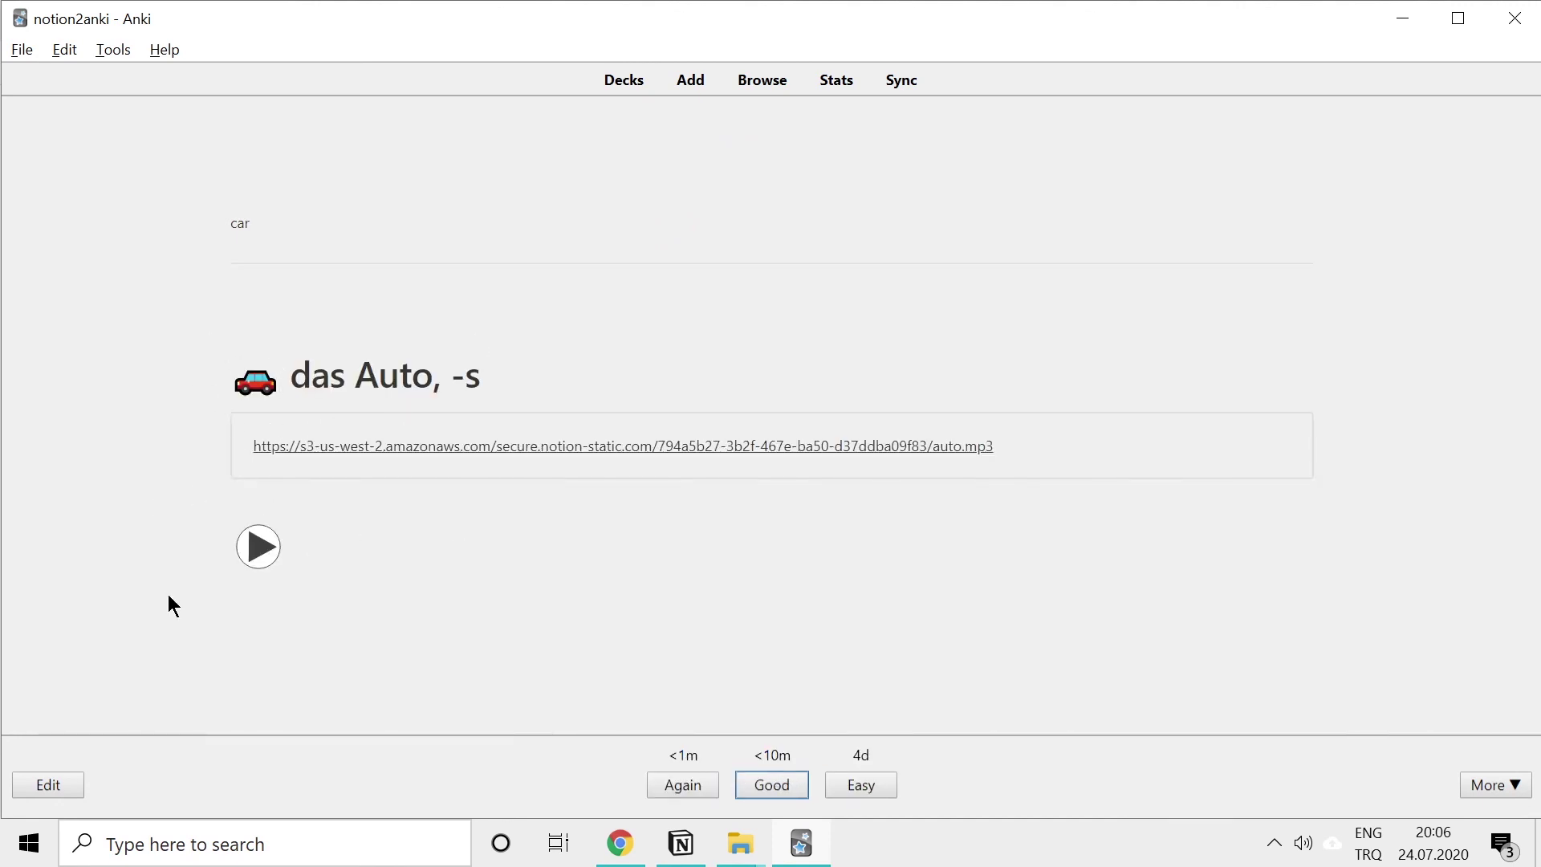
click(772, 790)
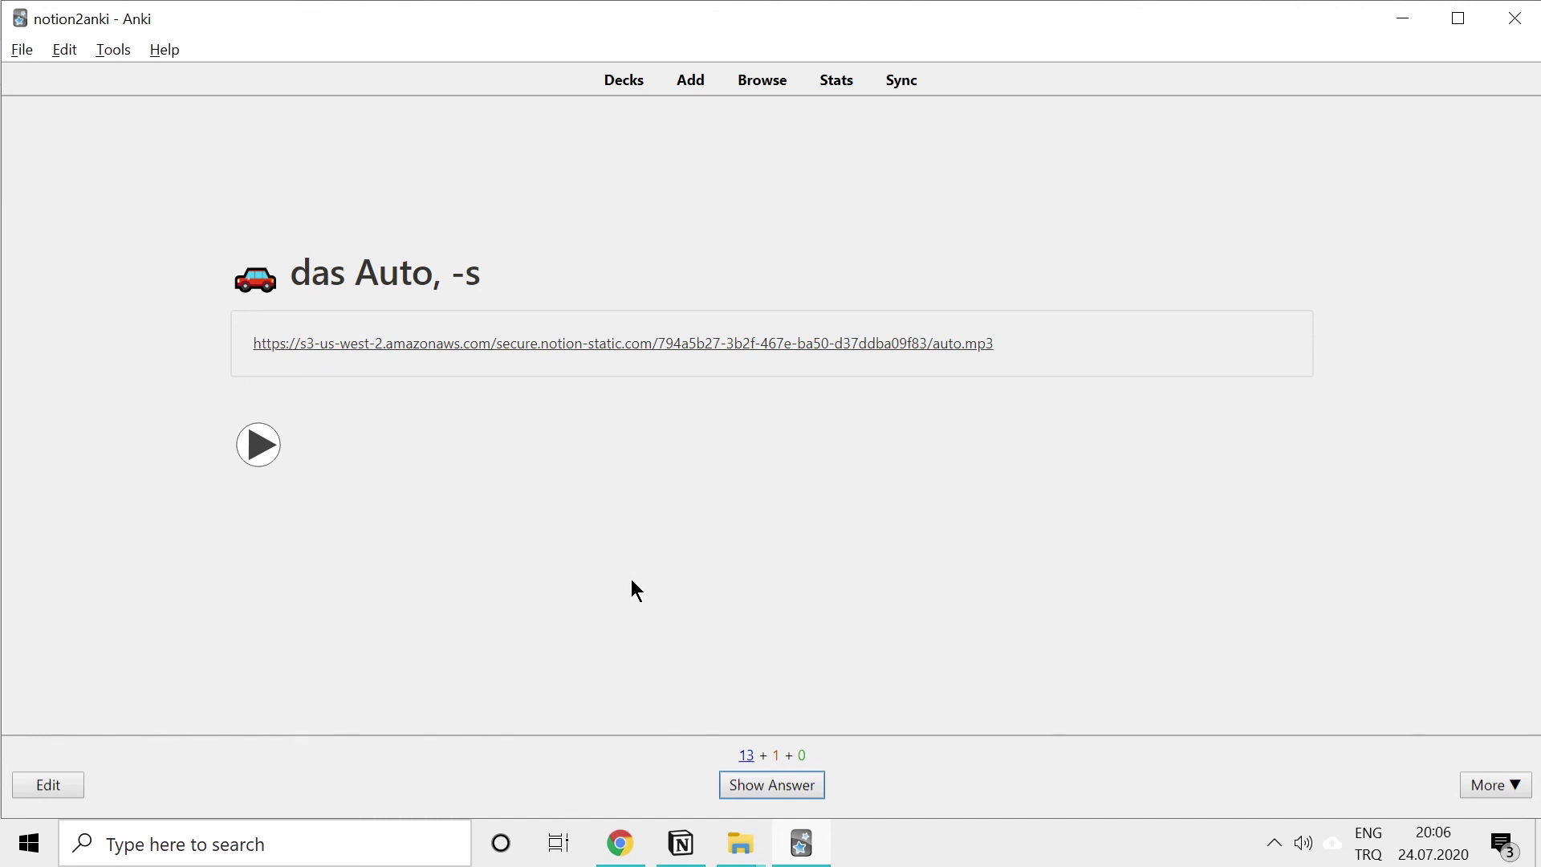
click(798, 790)
click(773, 788)
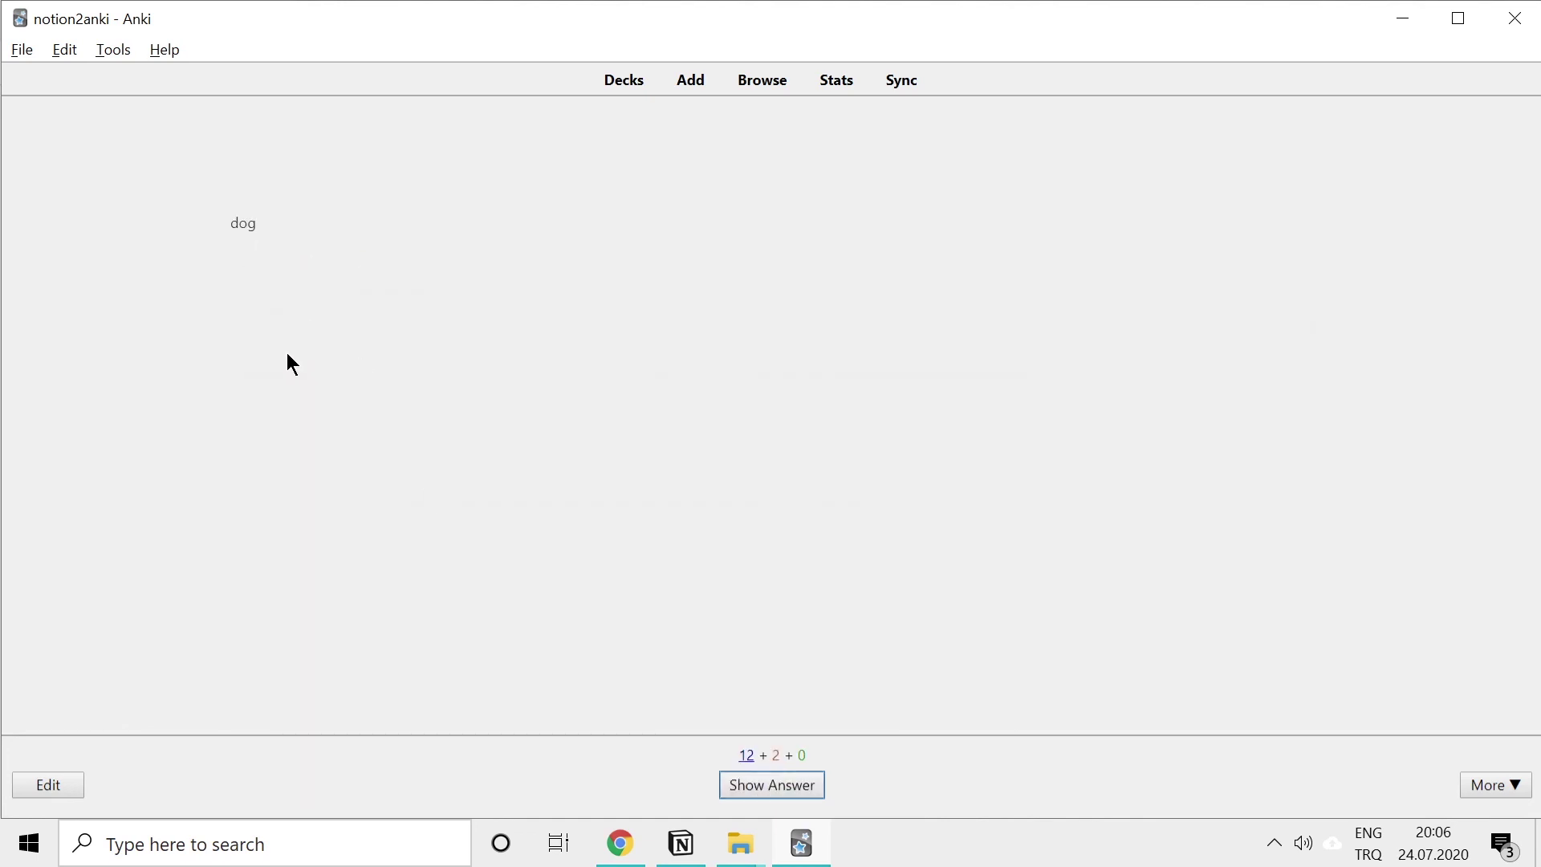
click(742, 784)
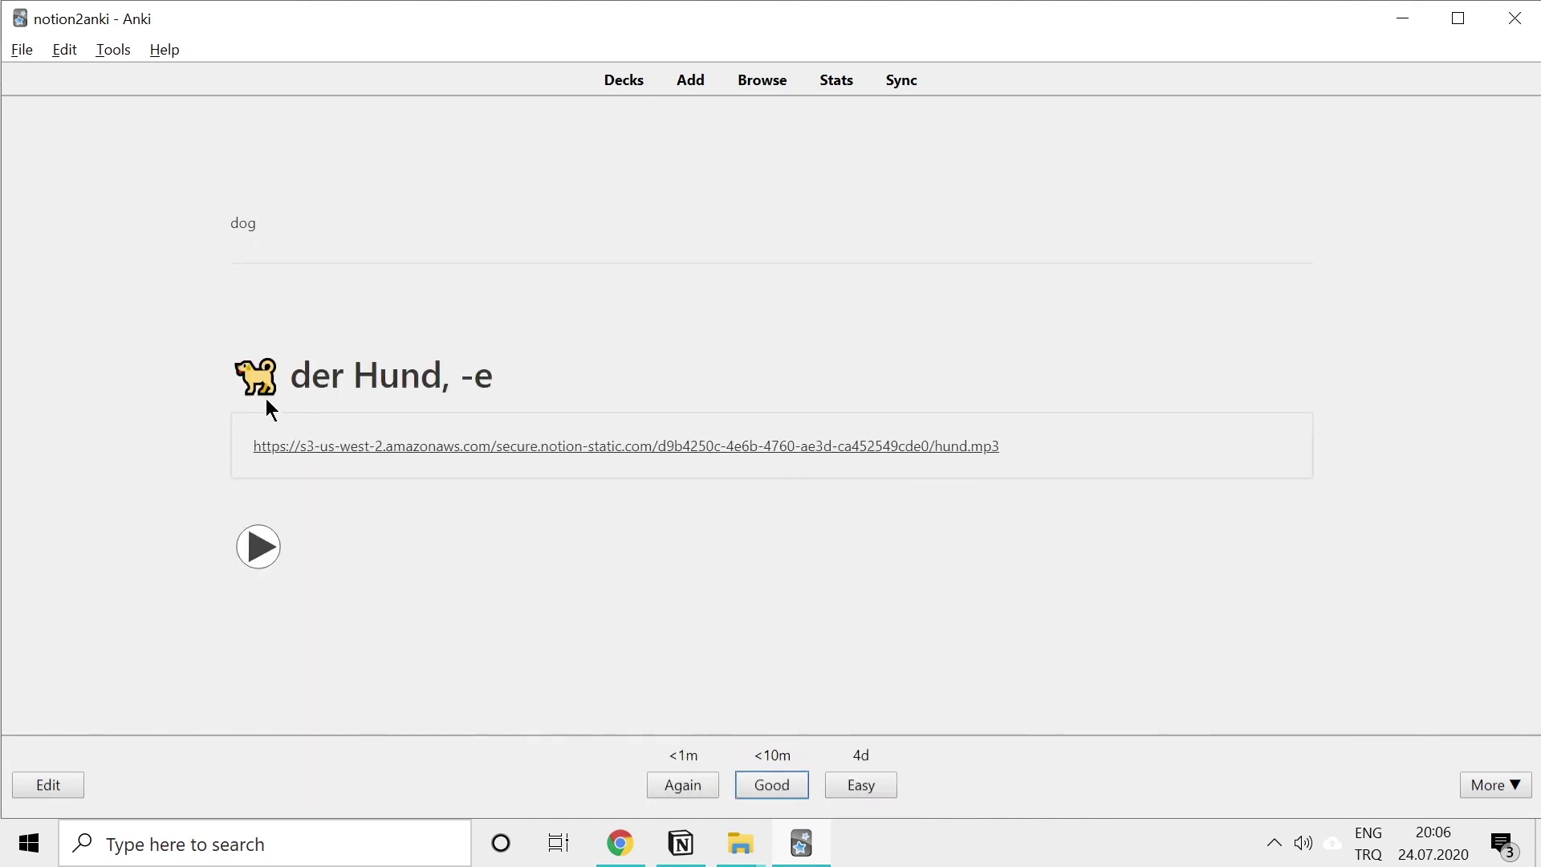
click(768, 787)
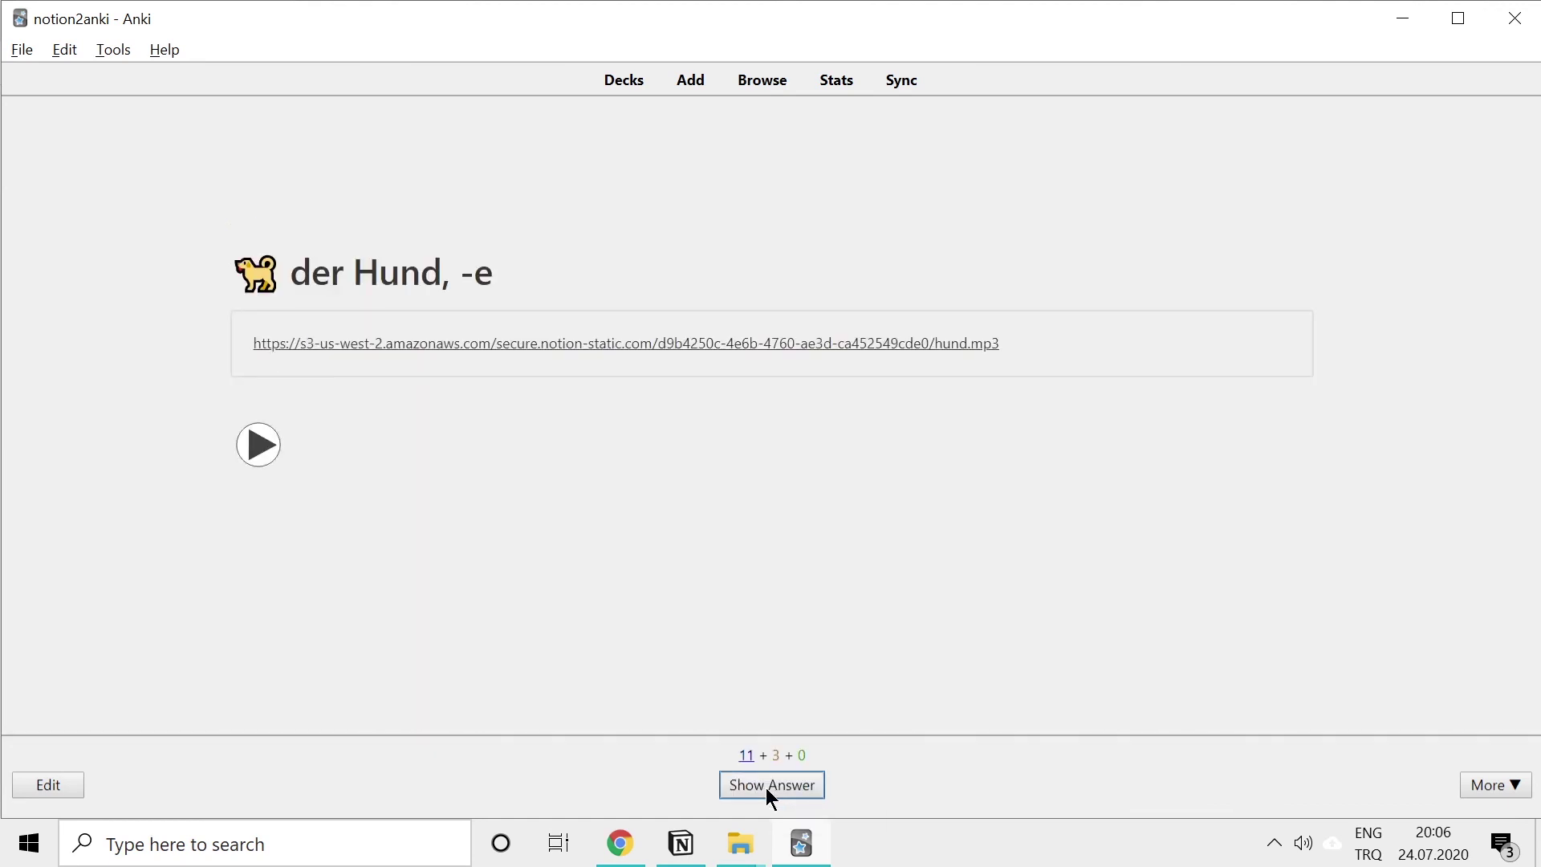
click(757, 787)
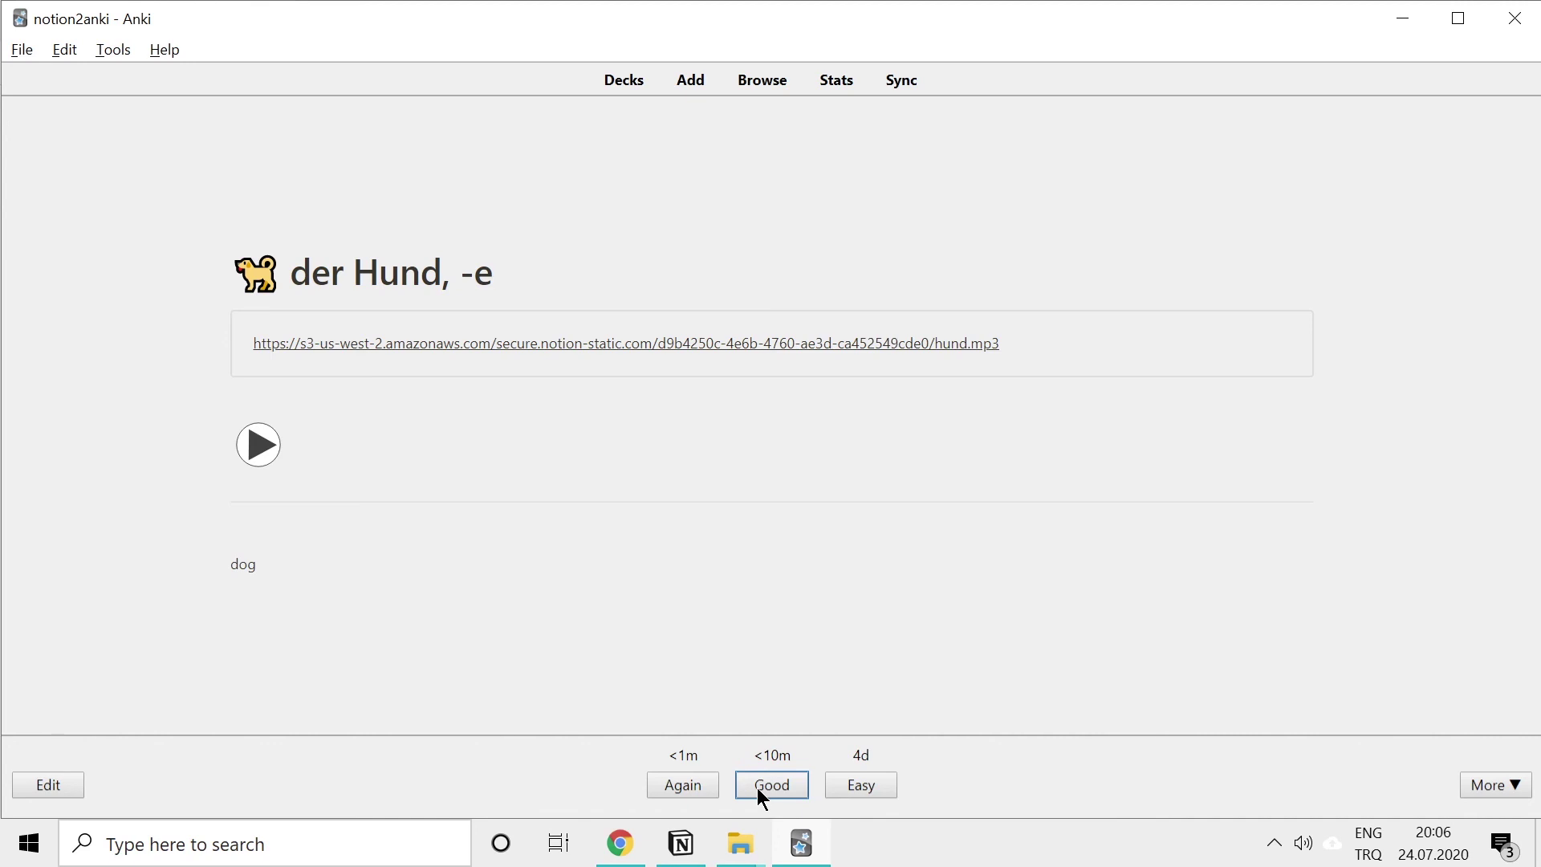
click(758, 787)
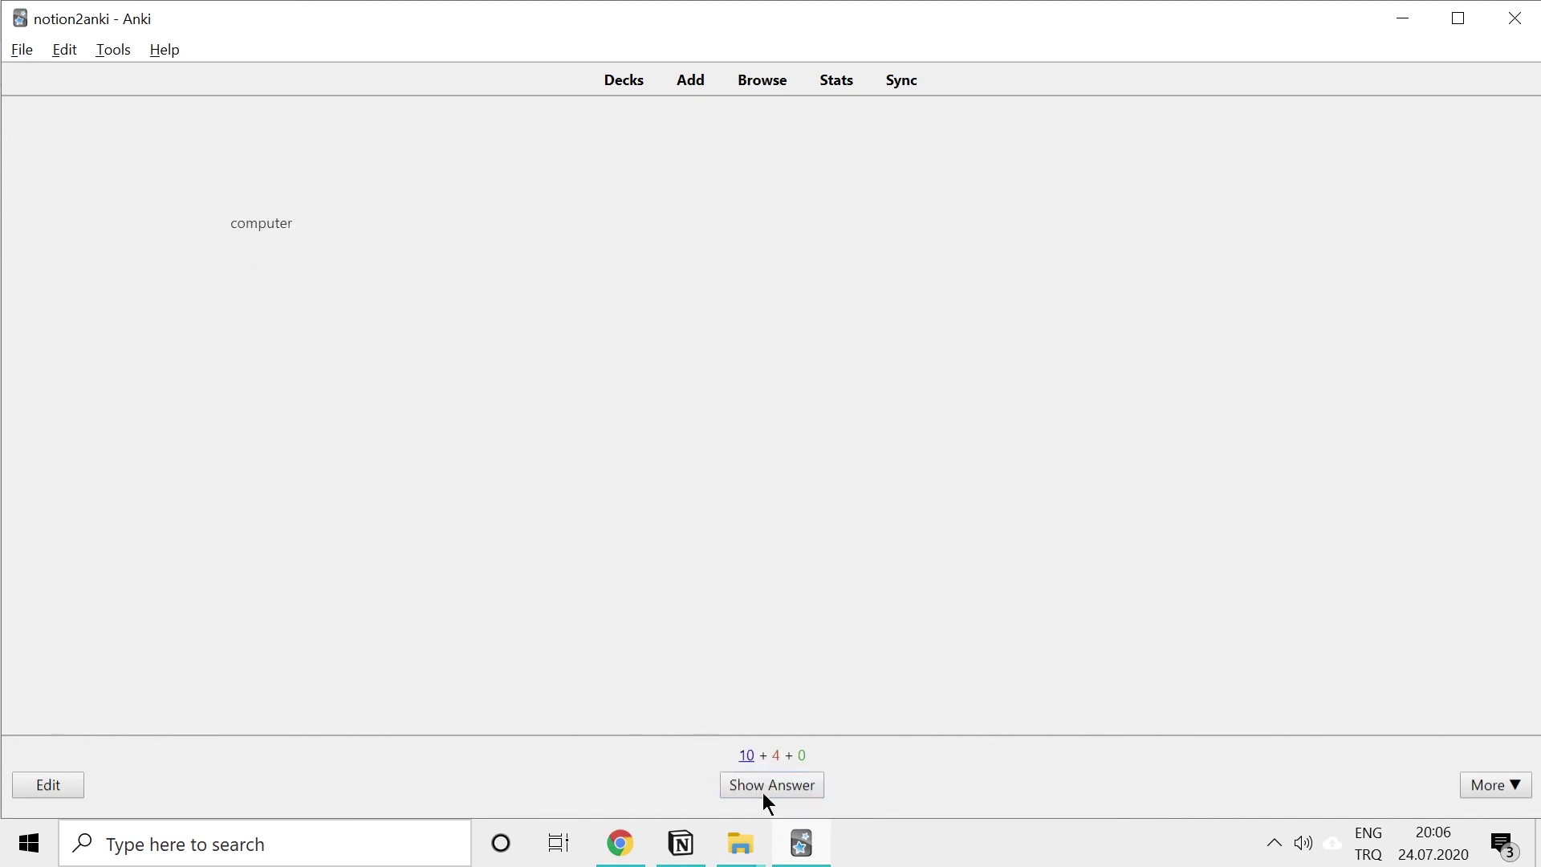
click(767, 790)
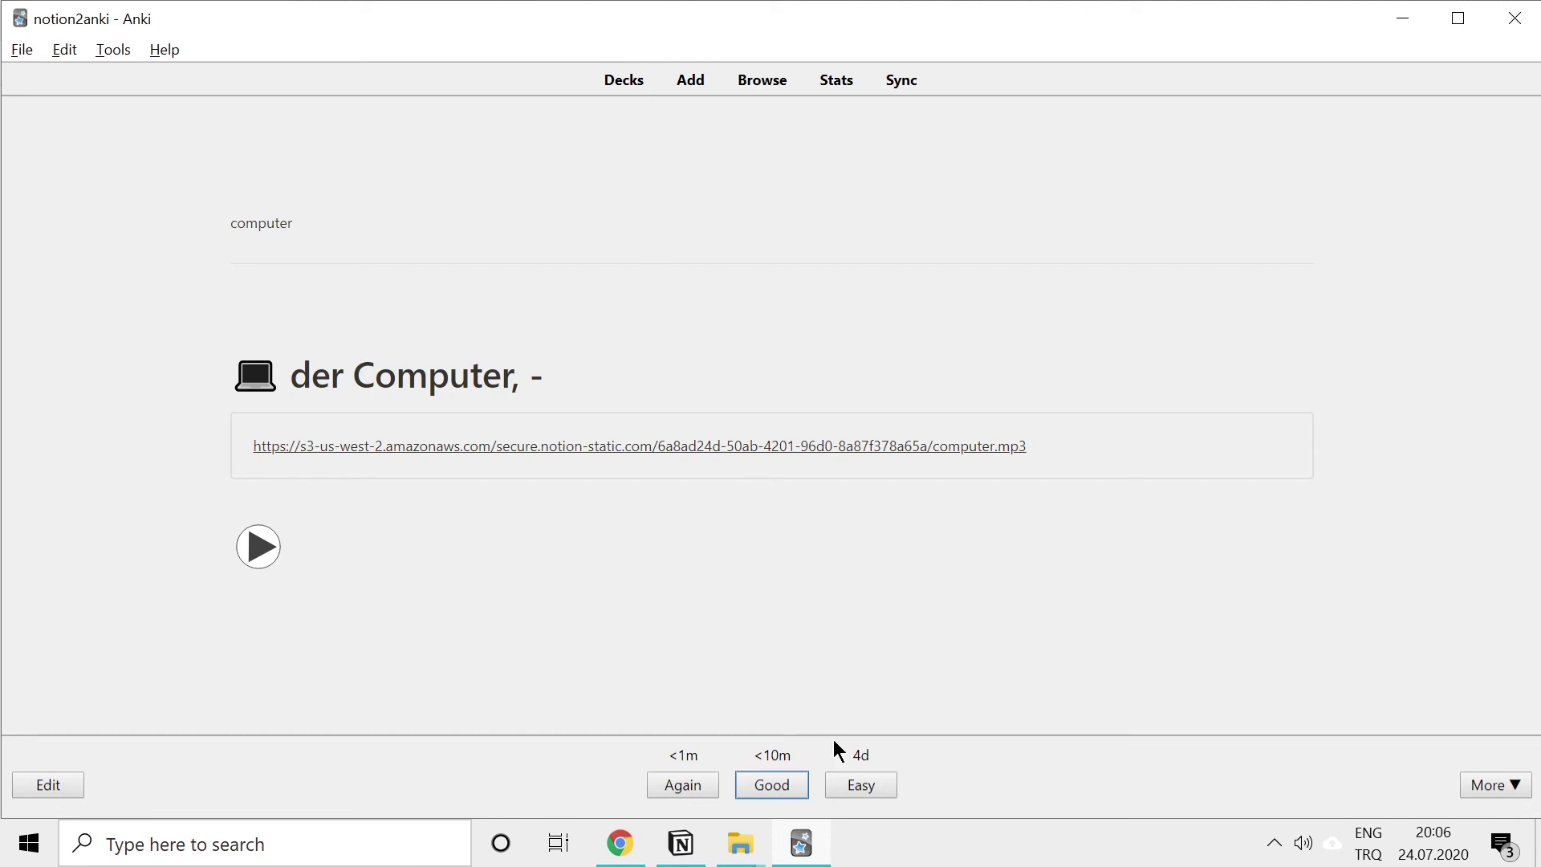
click(681, 842)
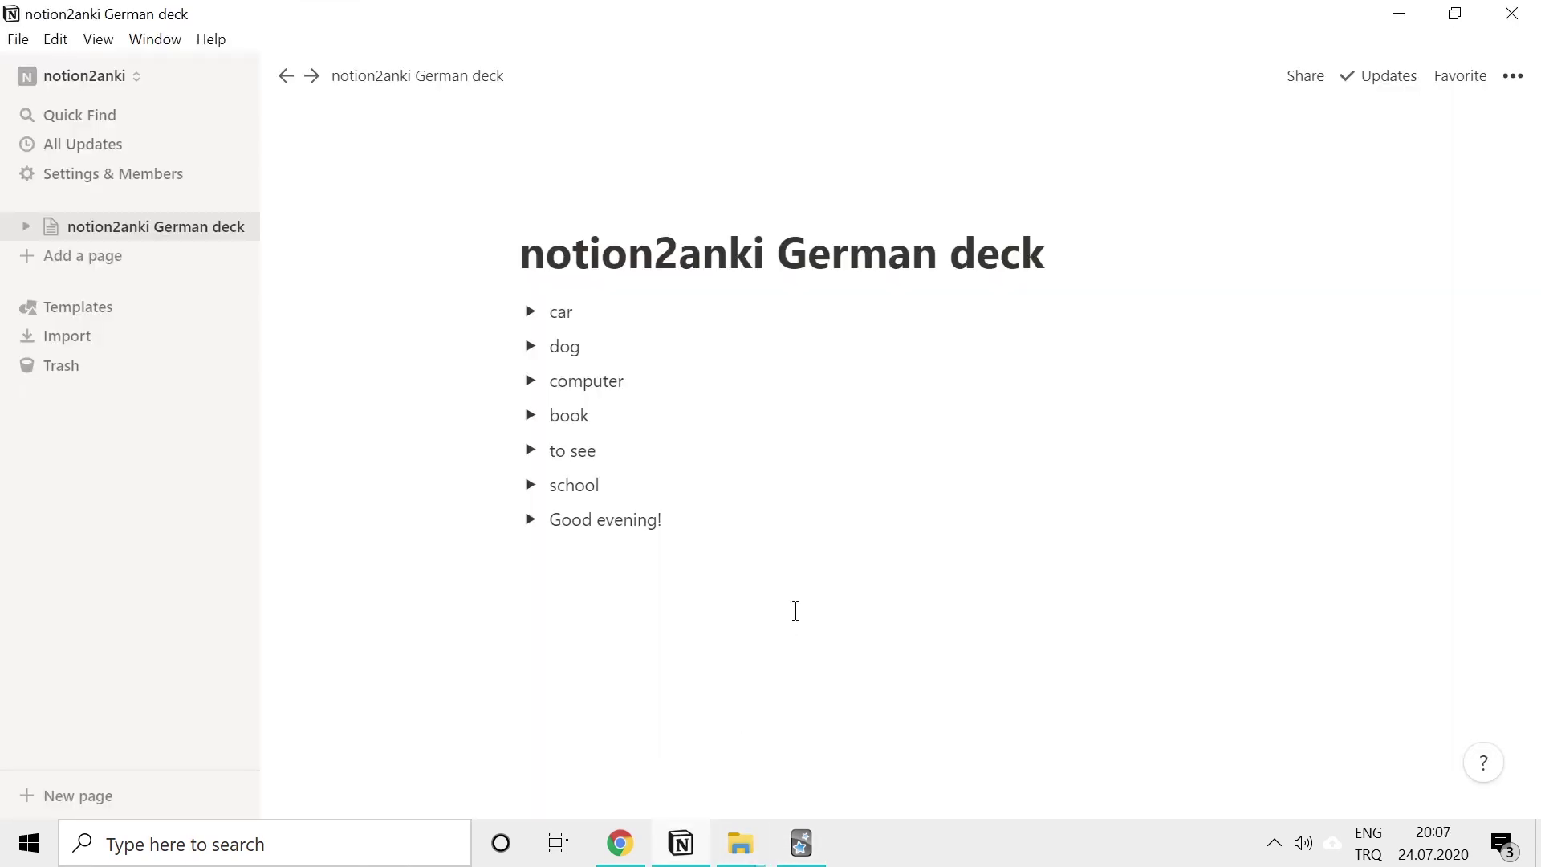